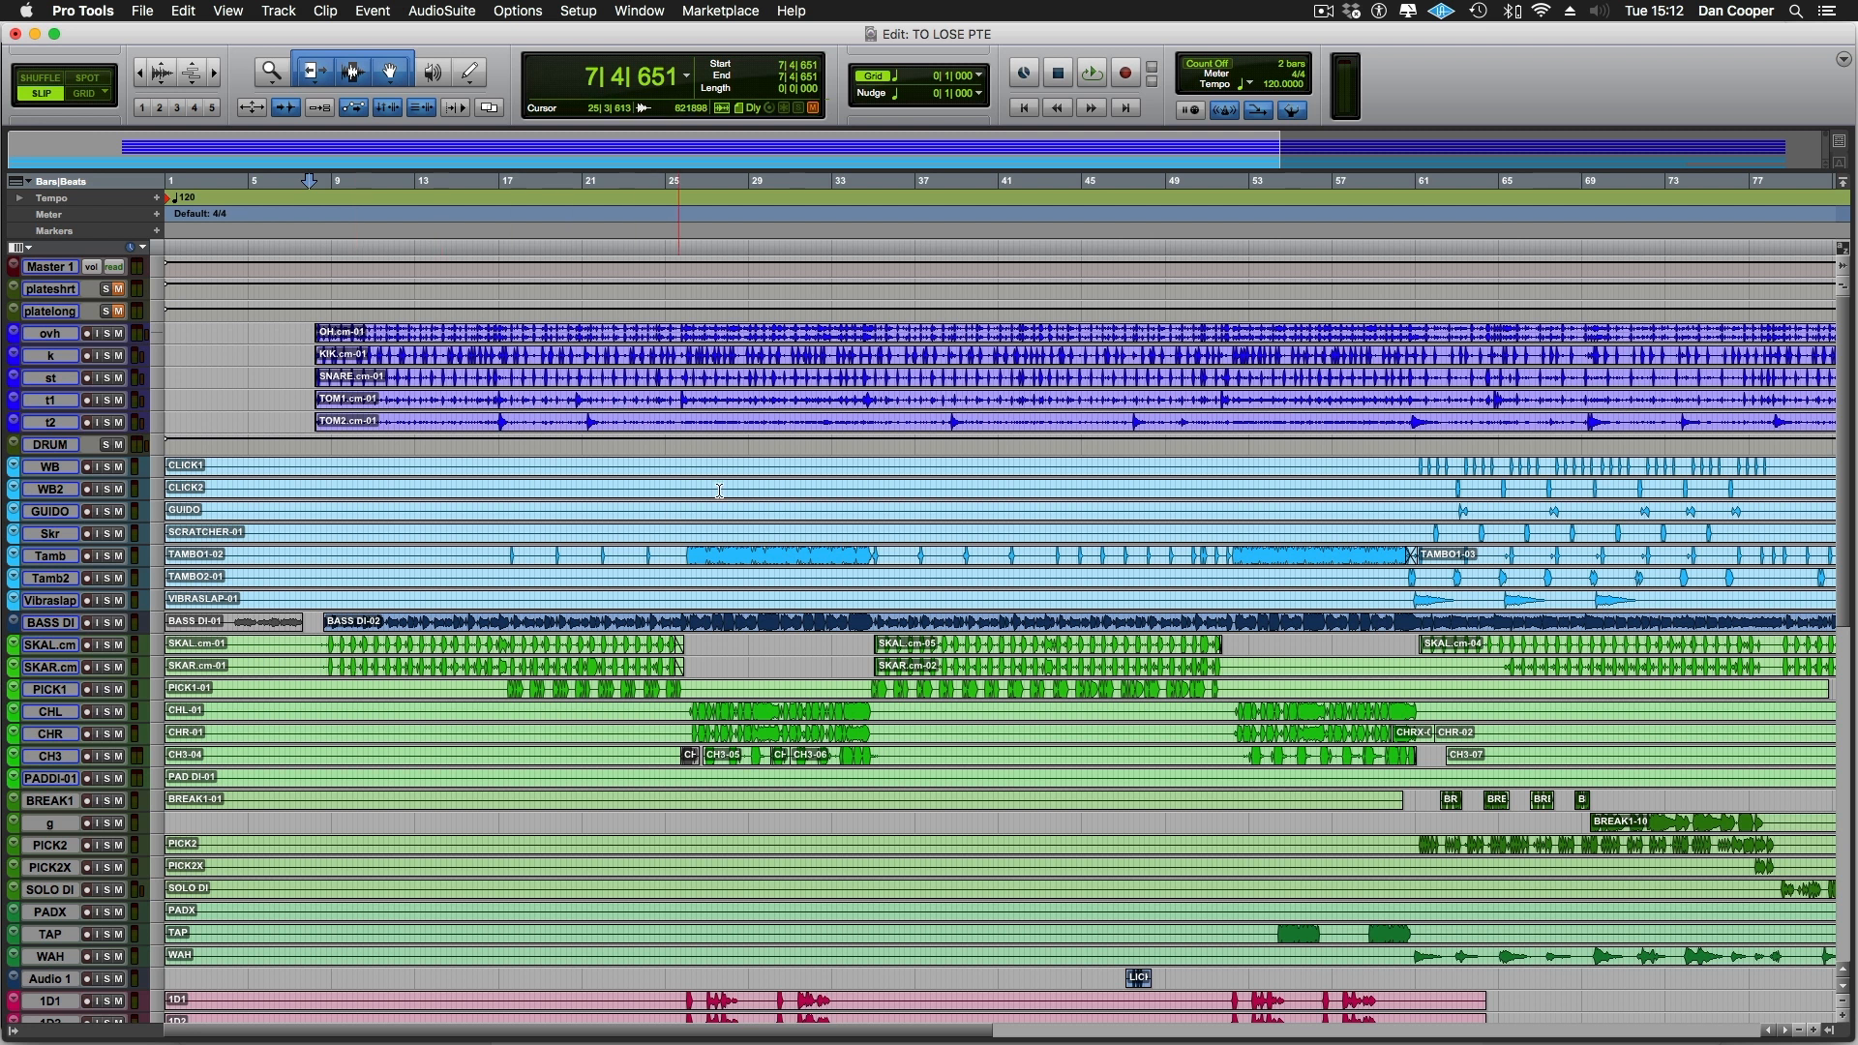
# Look over all of the session's tracks, from the drums and guitars down to the backing vocals and lead vocal
pyautogui.scroll(-10, 726, 487)
pyautogui.scroll(-4, 726, 488)
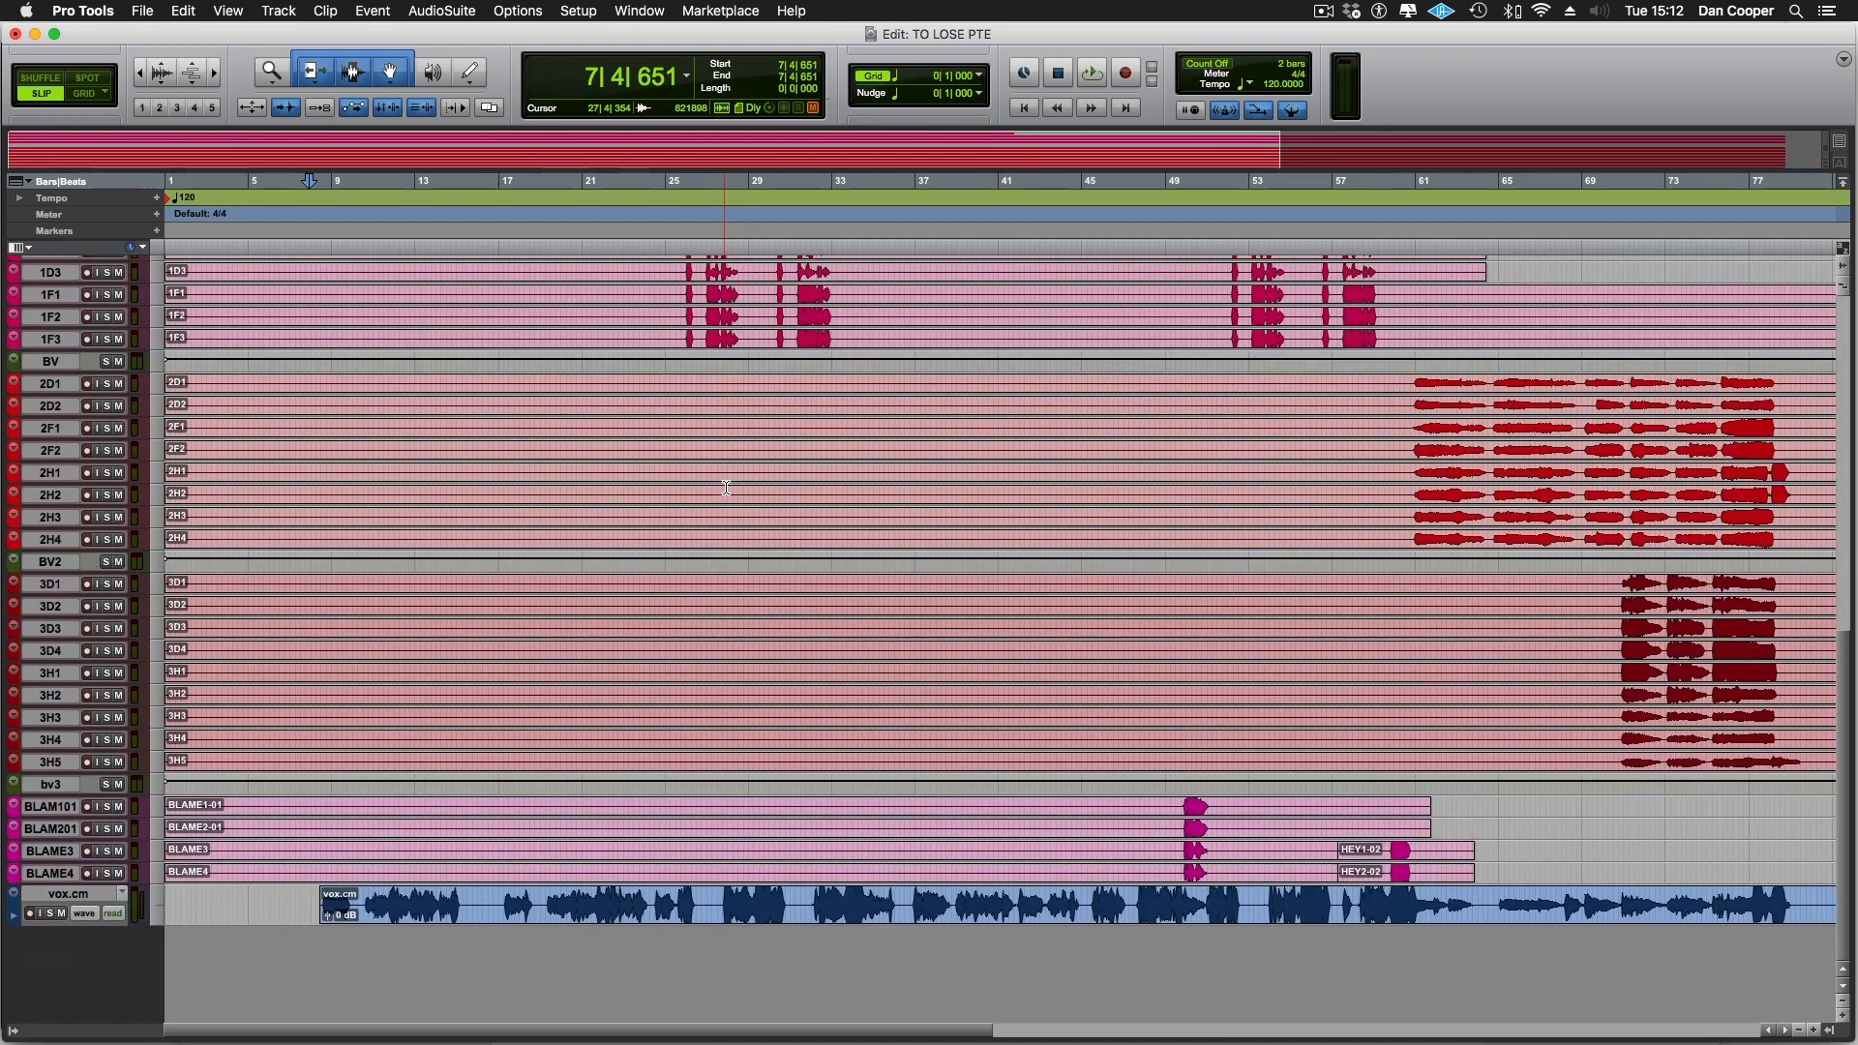
pyautogui.scroll(15, 725, 488)
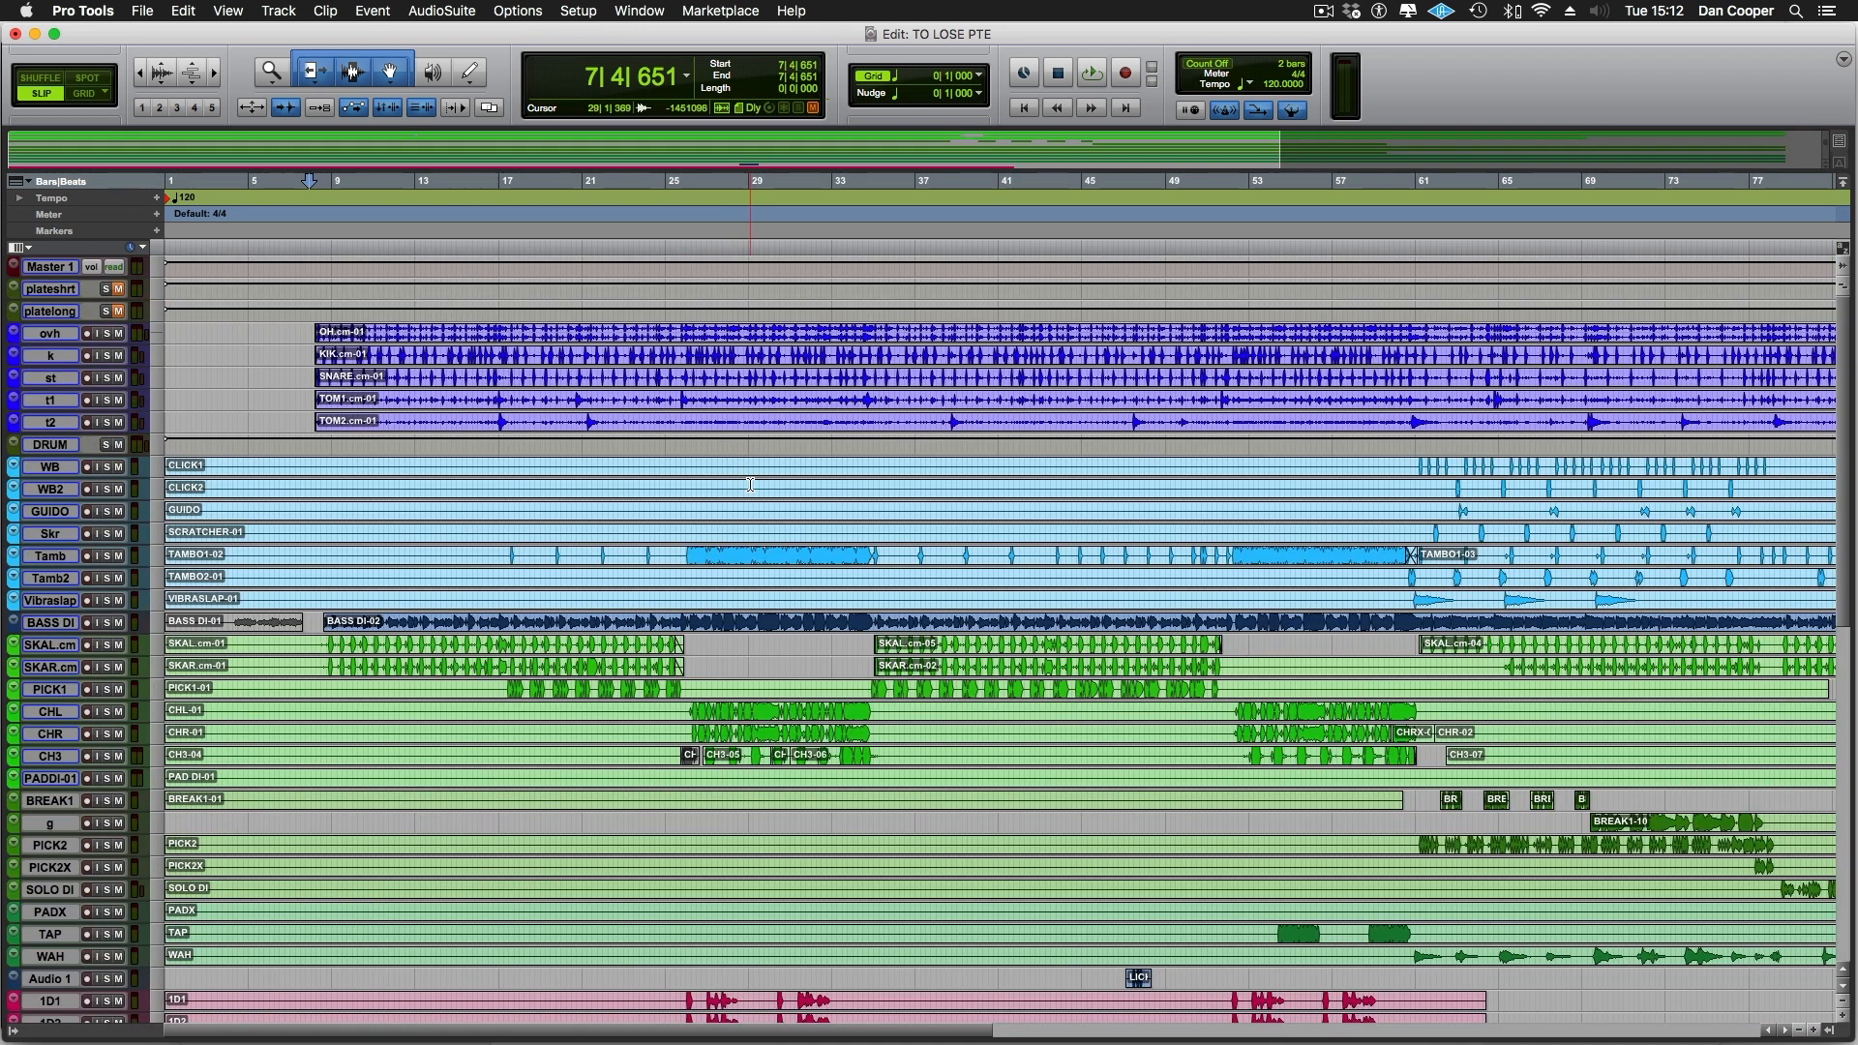
pyautogui.scroll(-3, 760, 503)
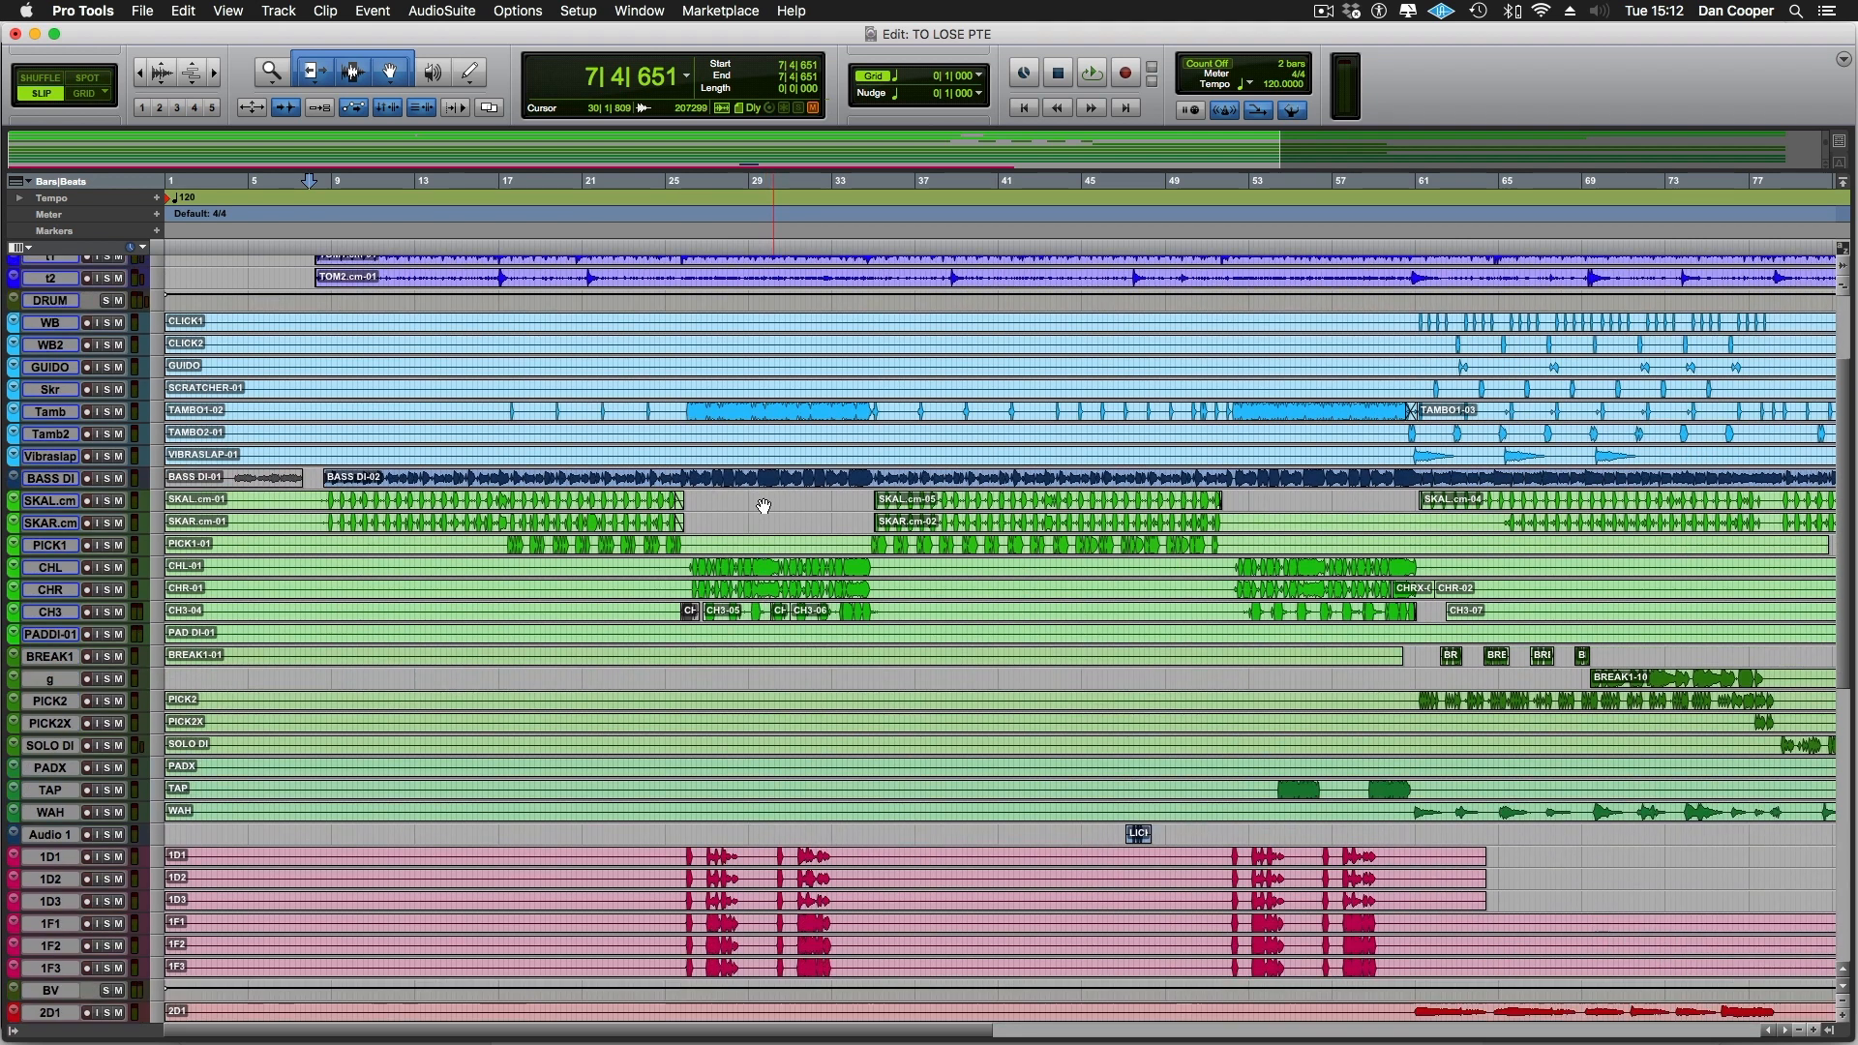
pyautogui.scroll(-5, 755, 495)
pyautogui.scroll(-3, 756, 495)
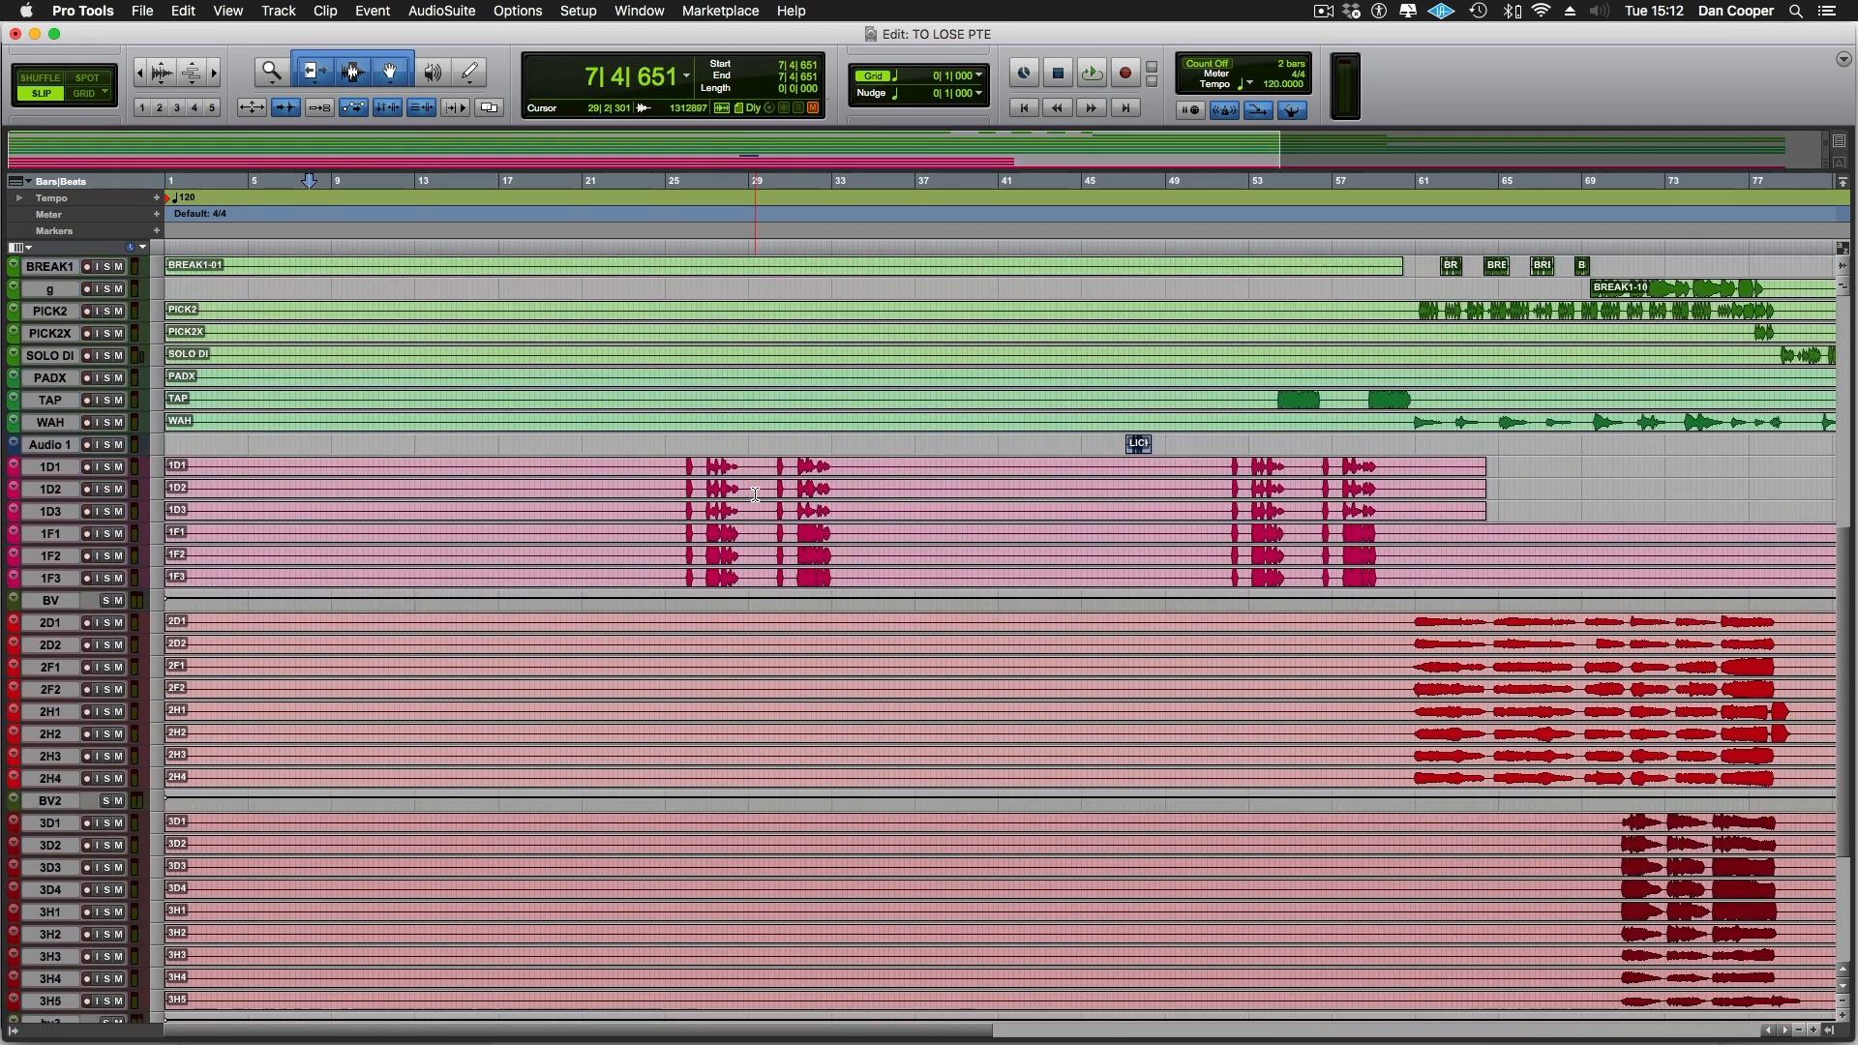
pyautogui.scroll(-2, 756, 495)
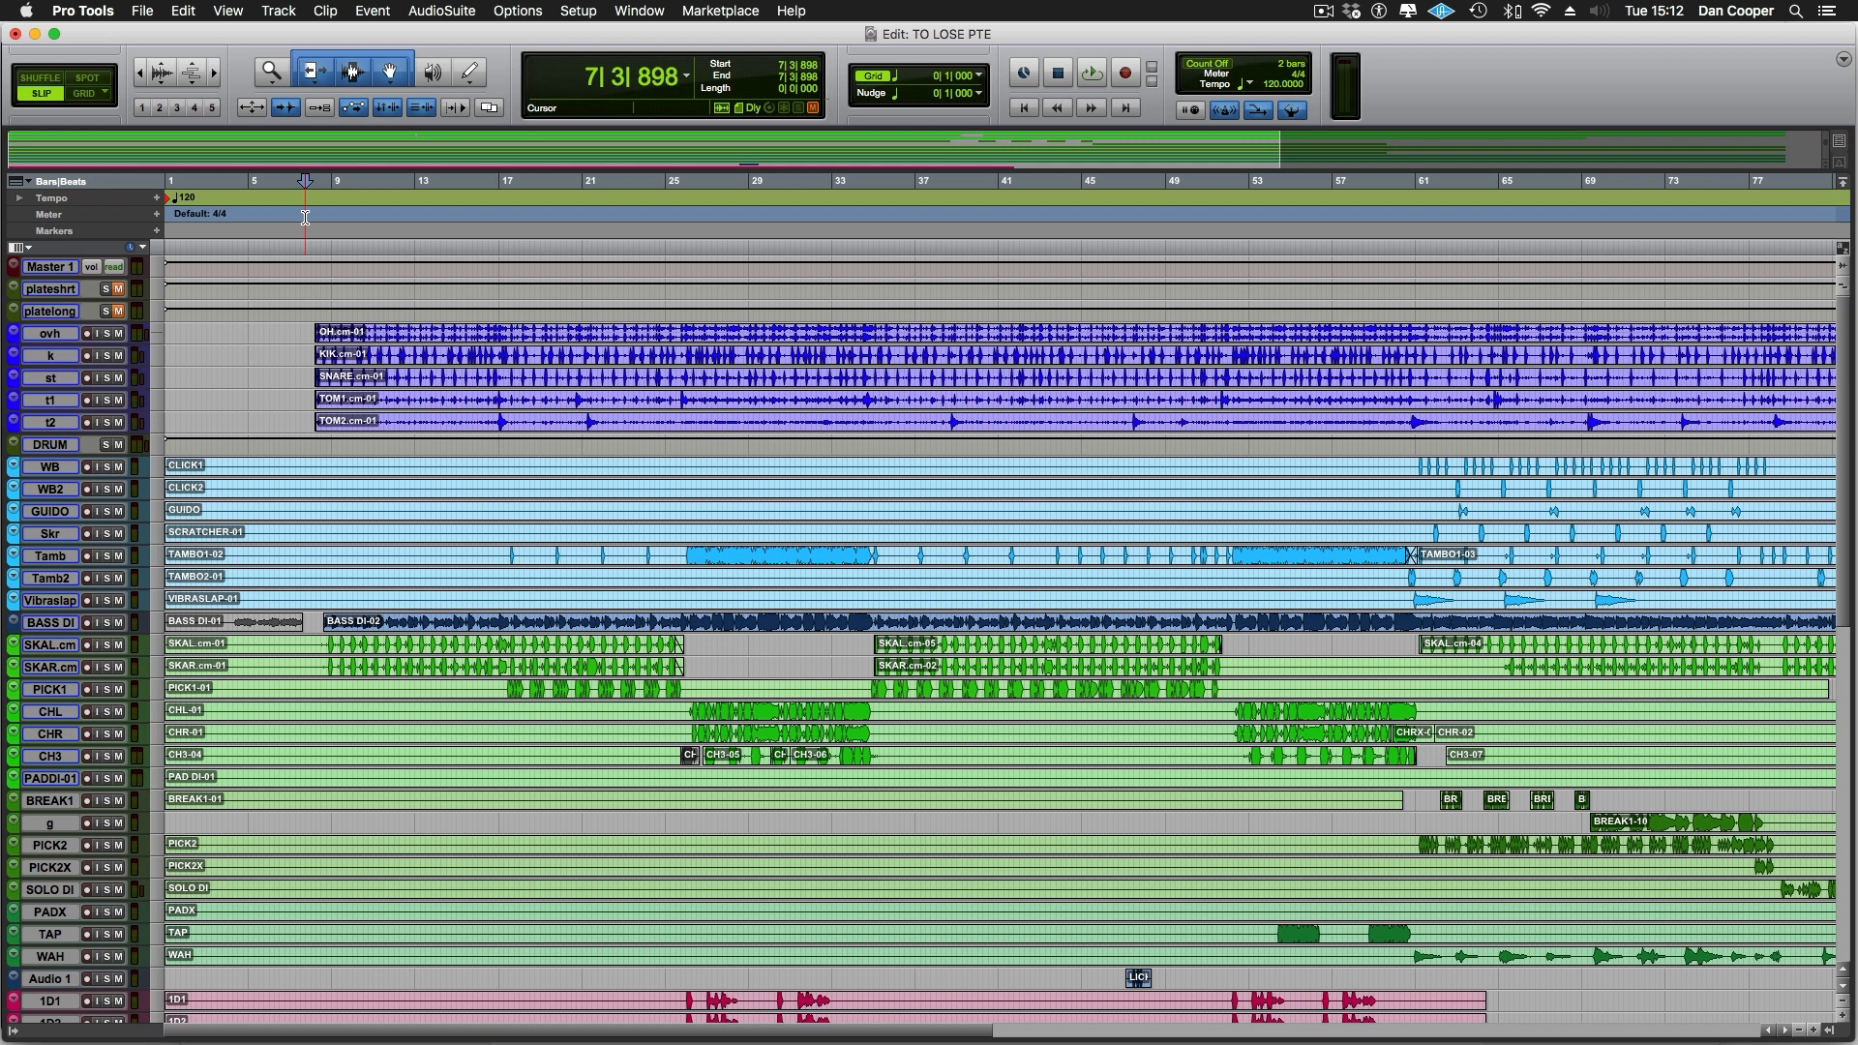
# Listen to the song from about bar 7 and again from about bar 25
pyautogui.press('space')
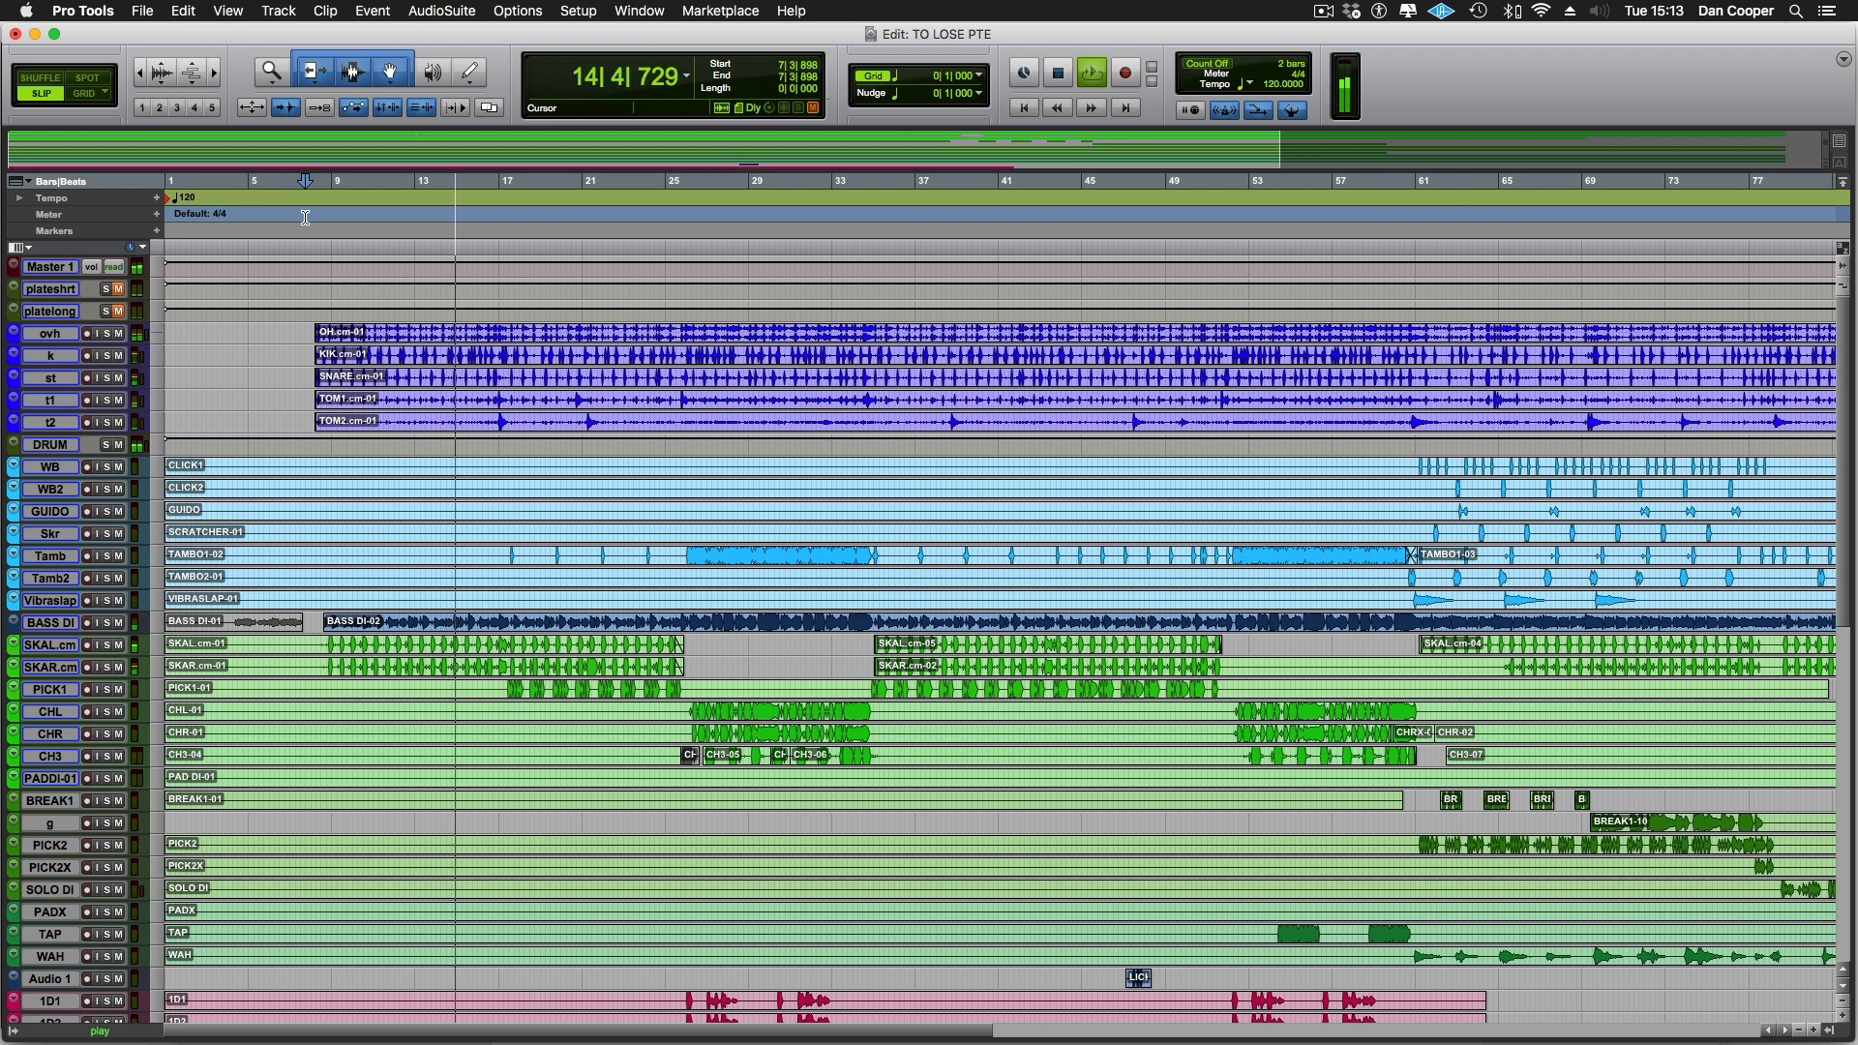
pyautogui.click(666, 210)
pyautogui.press('space')
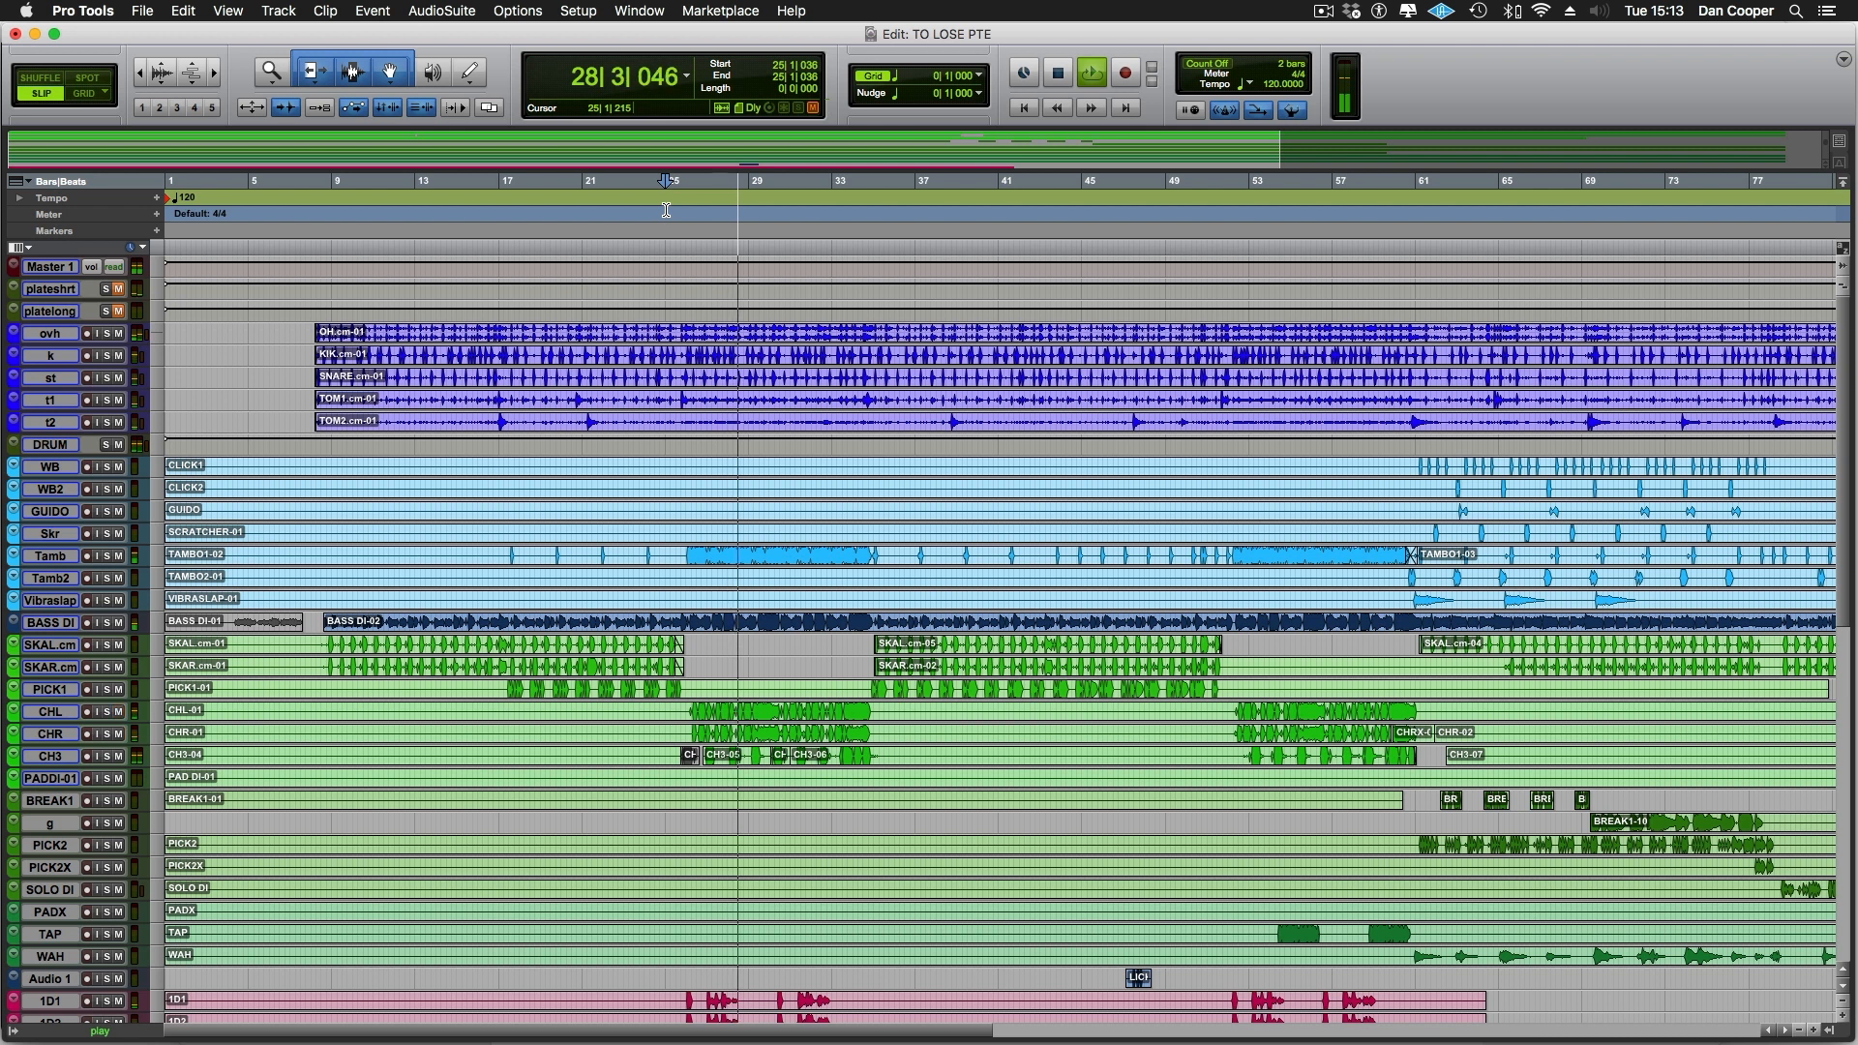
pyautogui.press('space')
# Play the song from about bar 60 while examining the backing vocal tracks, and stop playback
pyautogui.click(1407, 216)
pyautogui.press('space')
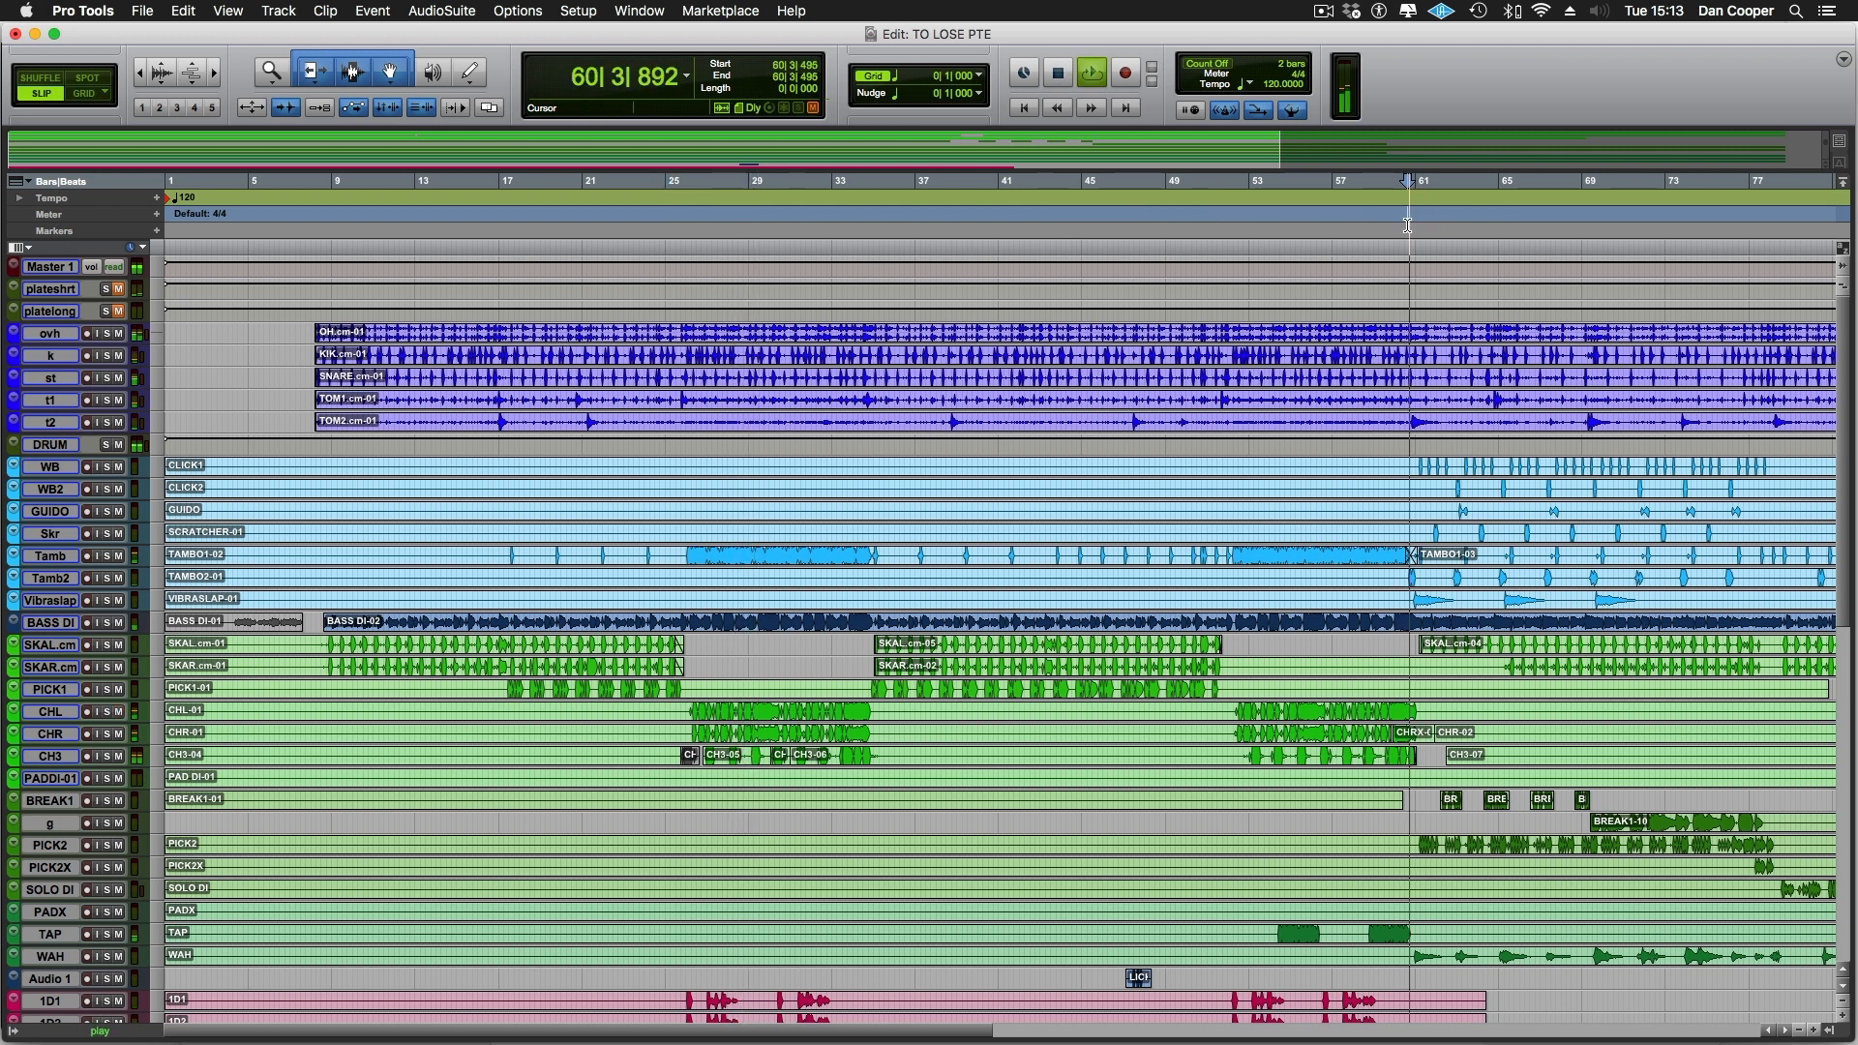
pyautogui.hscroll(15, 1377, 376)
pyautogui.scroll(-2, 1376, 376)
pyautogui.scroll(-10, 1377, 375)
pyautogui.hscroll(-10, 1376, 376)
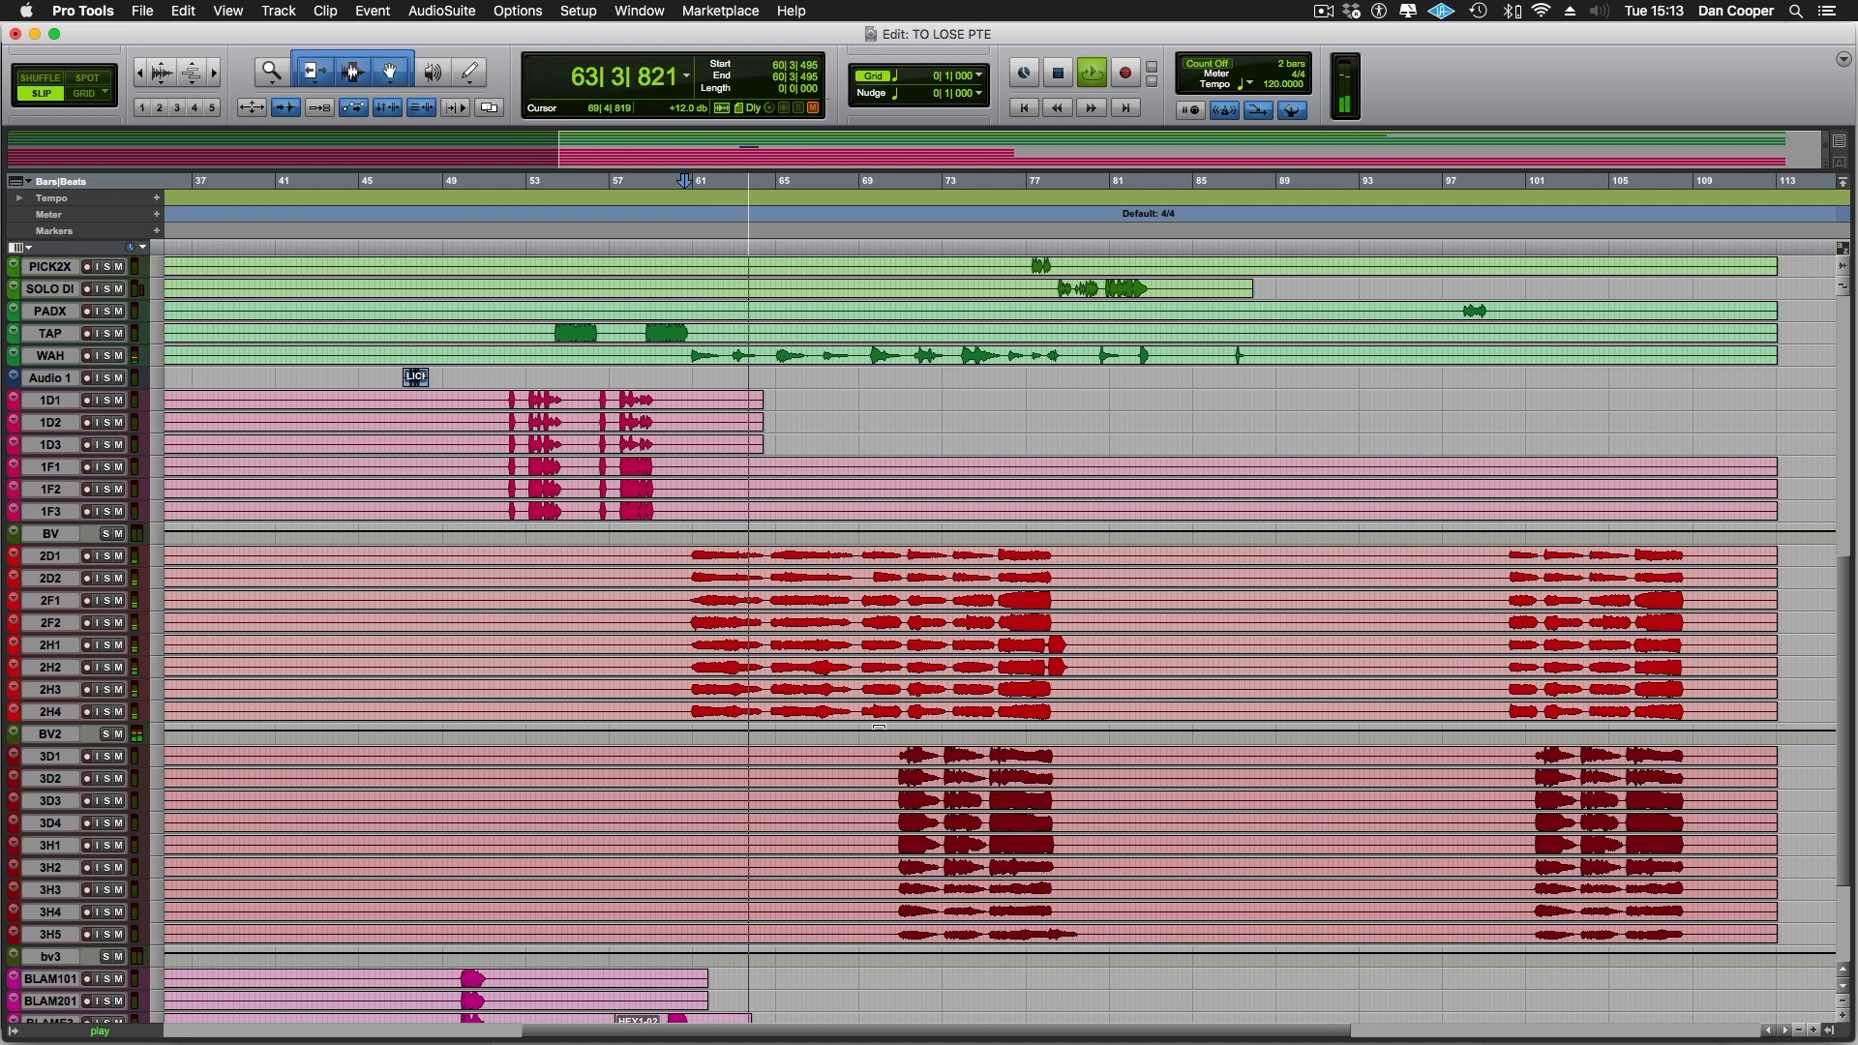
pyautogui.press('space')
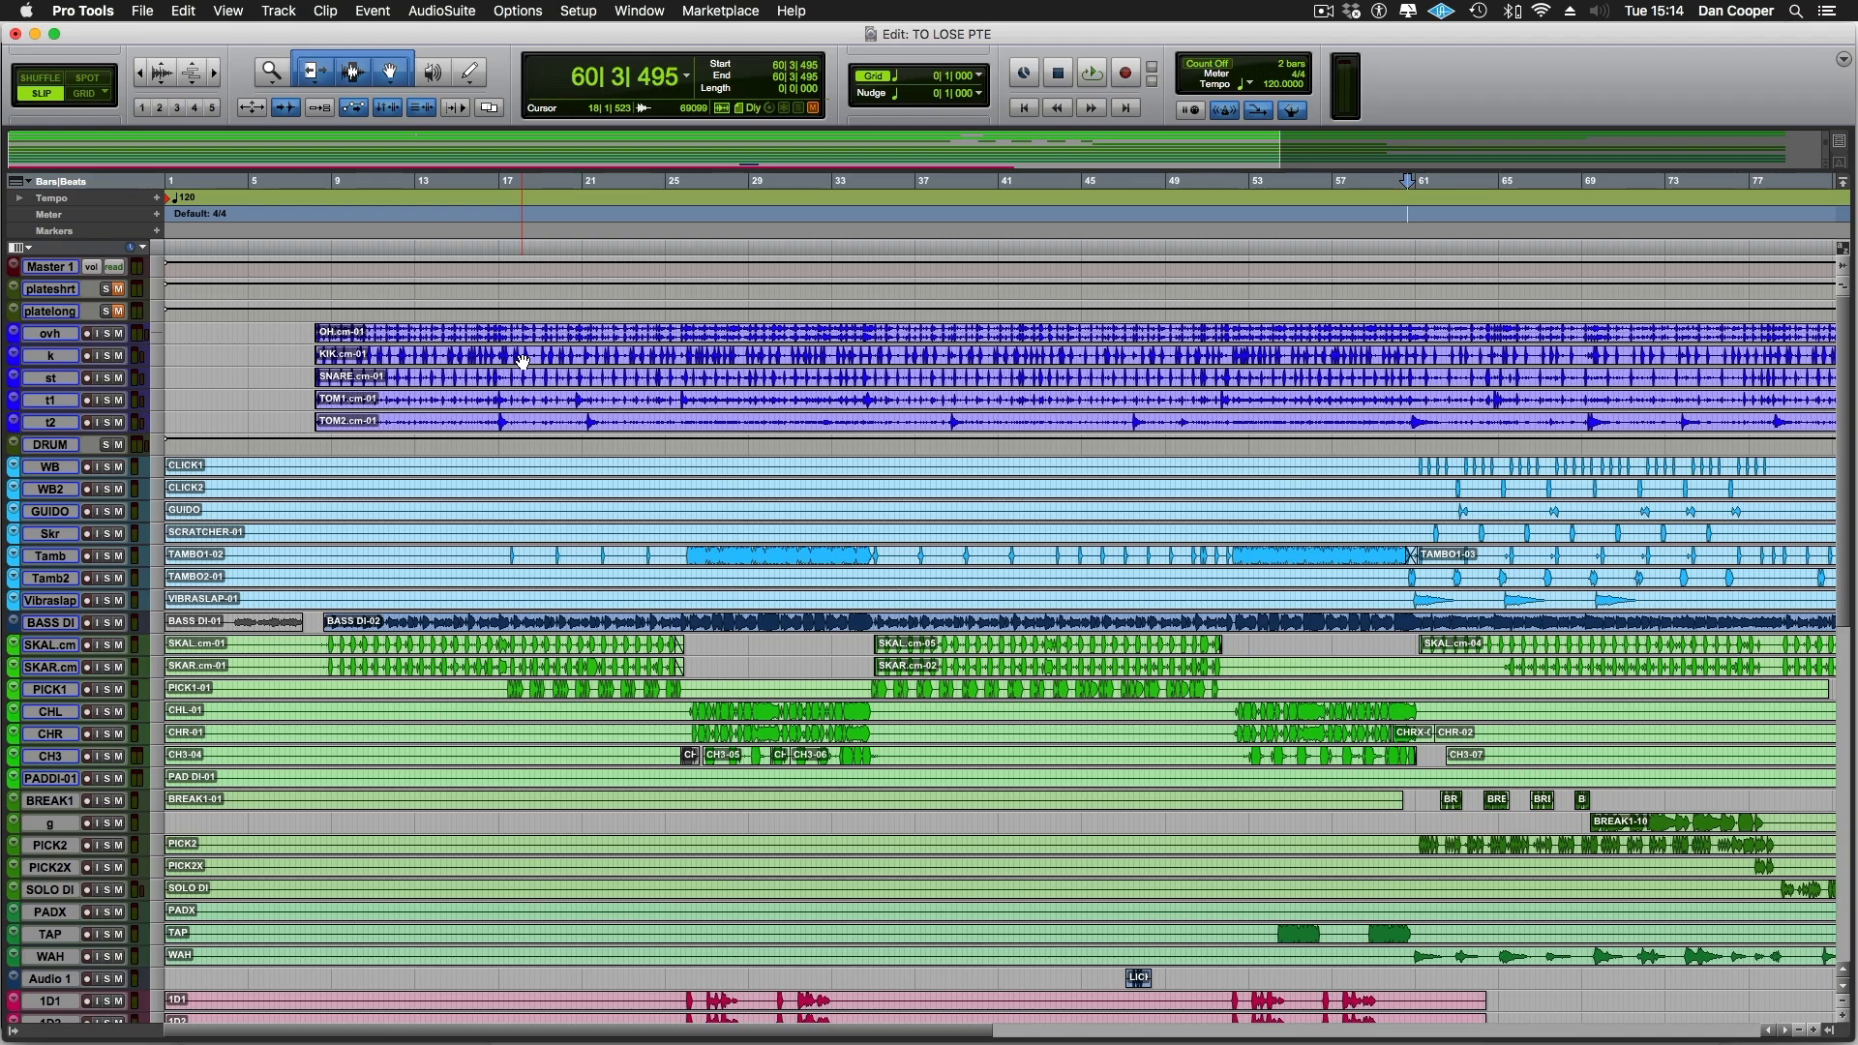
# From the mixer, open the kick track's F6 equalizer, set band 5 to 7.4 dB at 2500 Hz, and select band 2
pyautogui.press('super+equal')
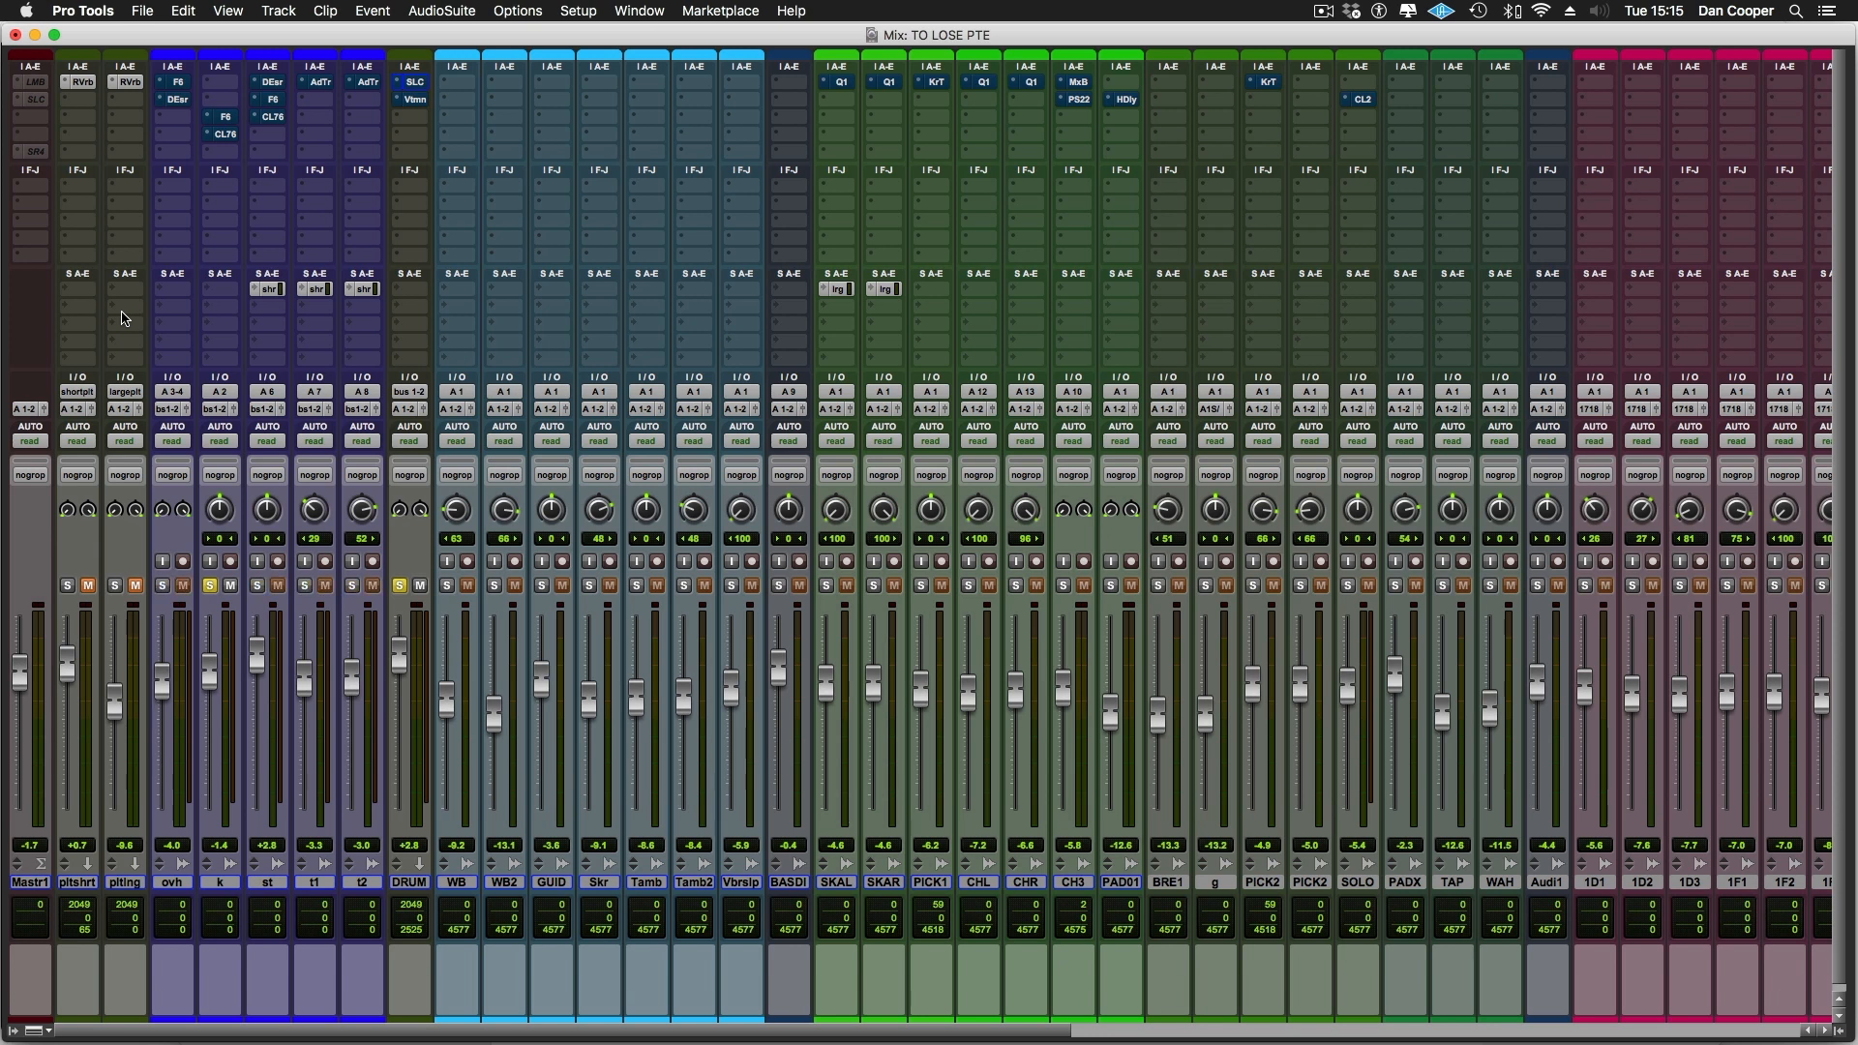
pyautogui.press('space')
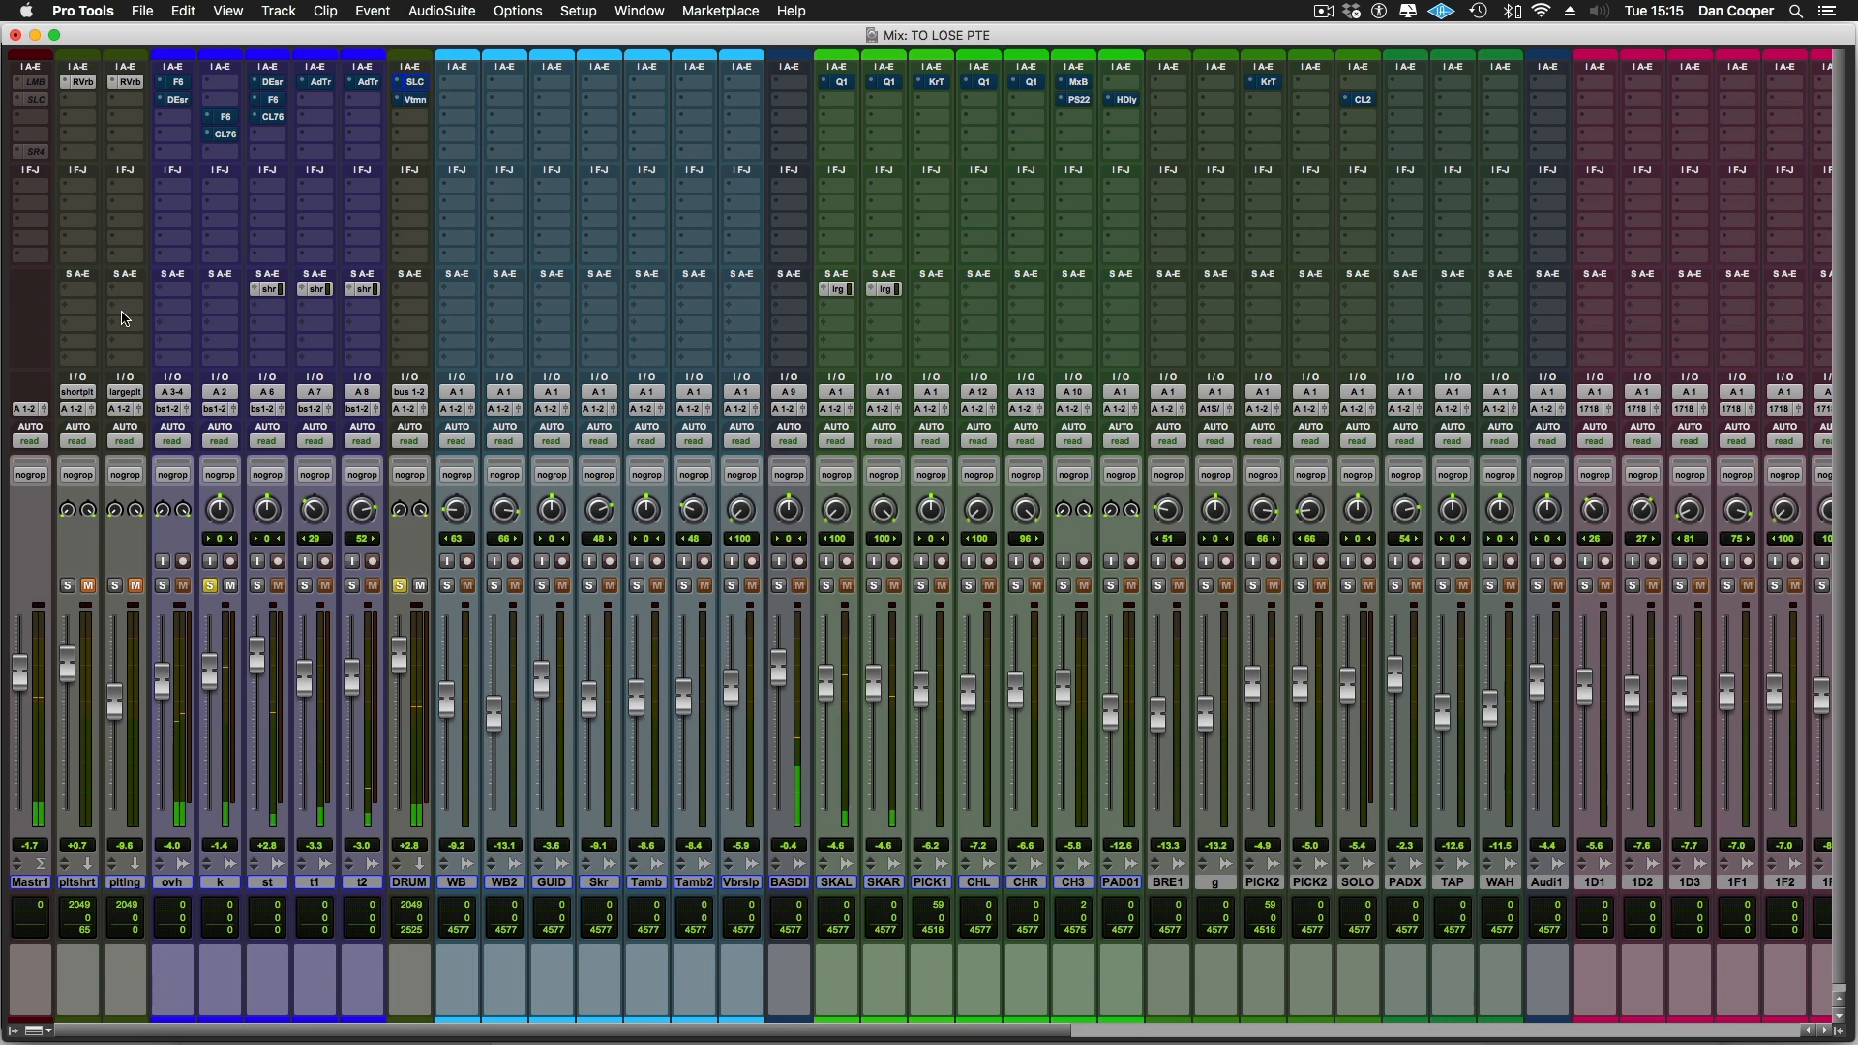
pyautogui.click(225, 117)
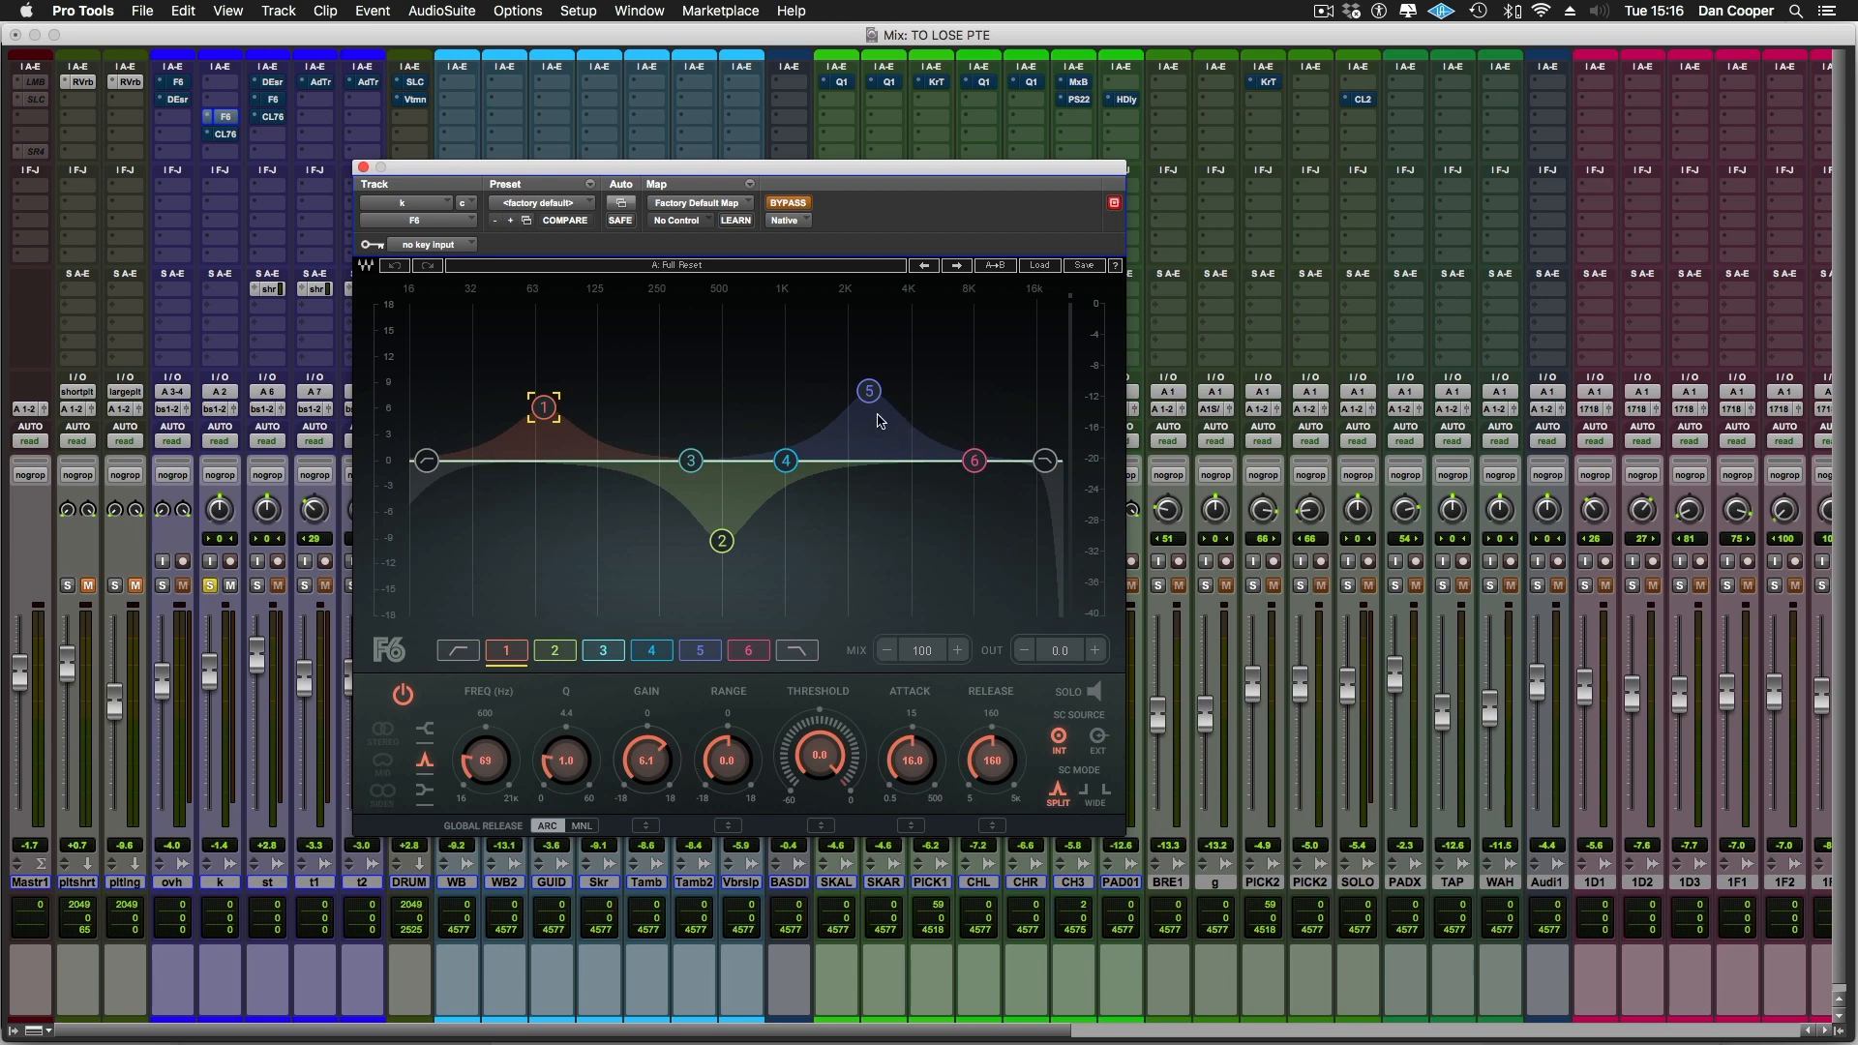
pyautogui.moveTo(871, 393); pyautogui.dragTo(869, 395)
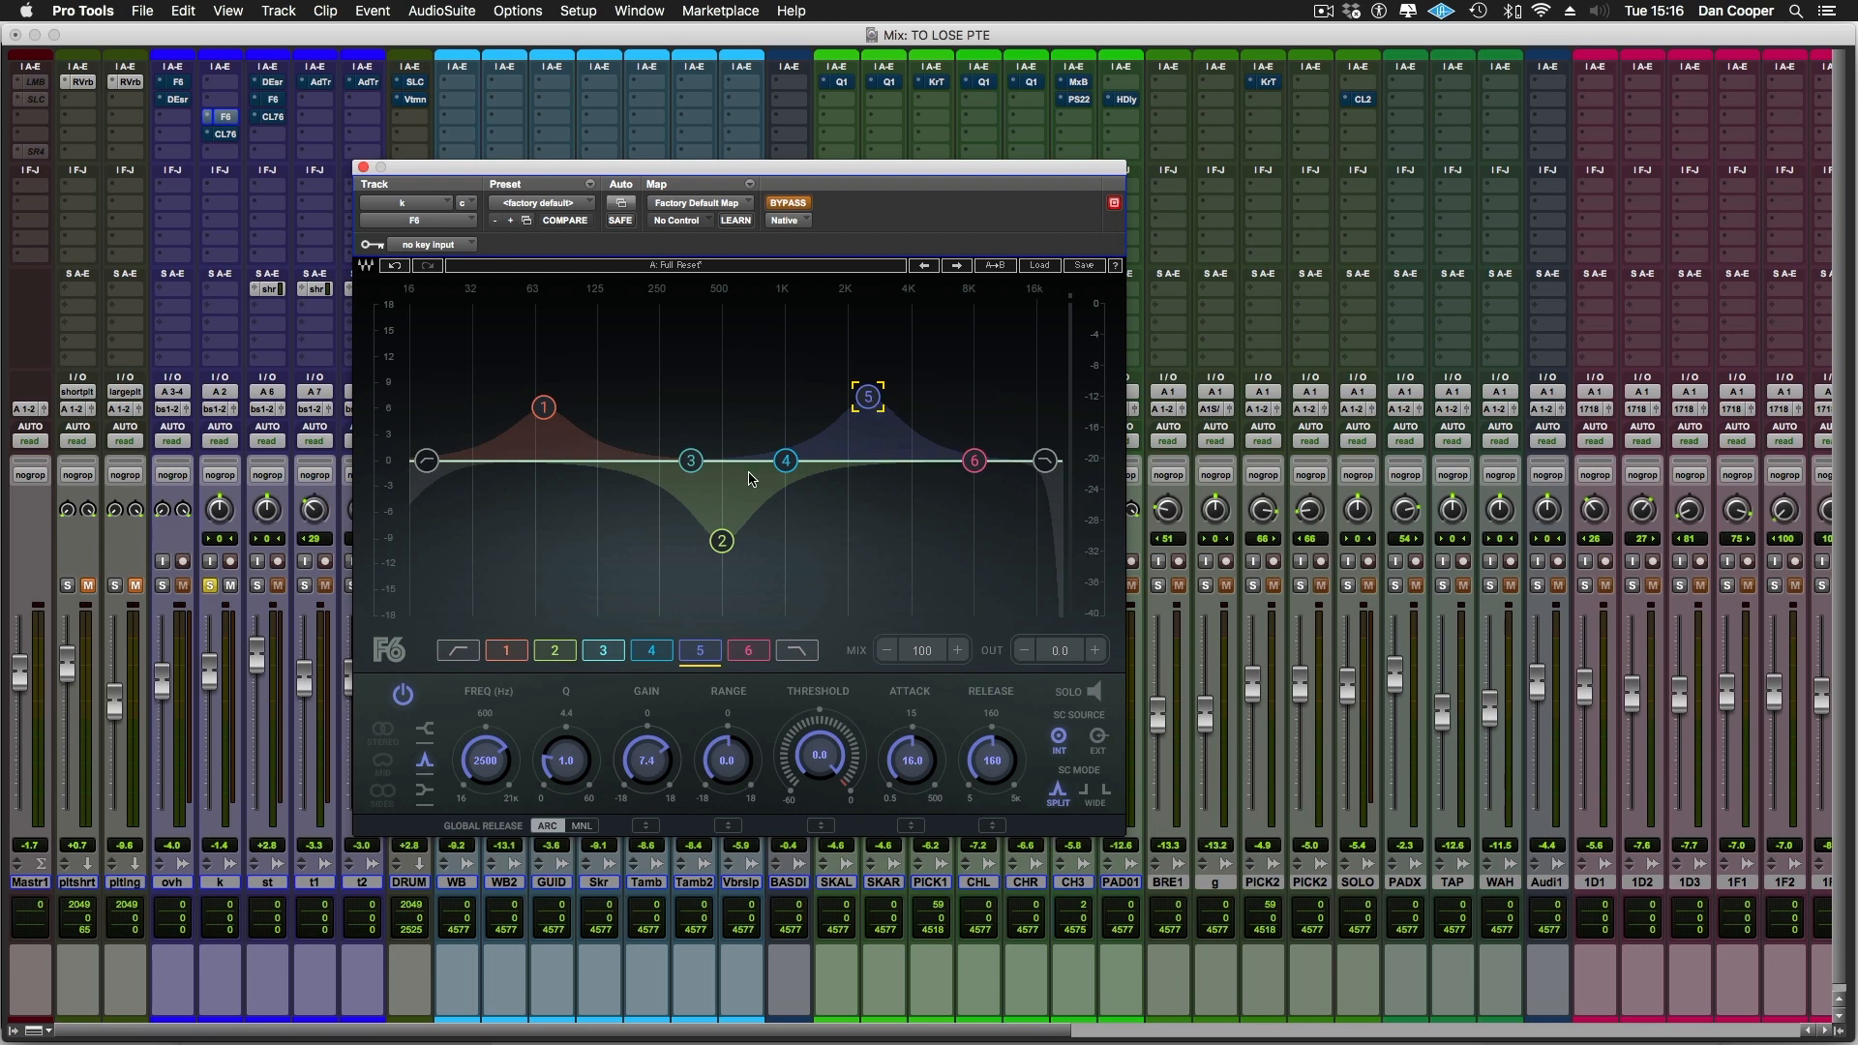
pyautogui.click(721, 541)
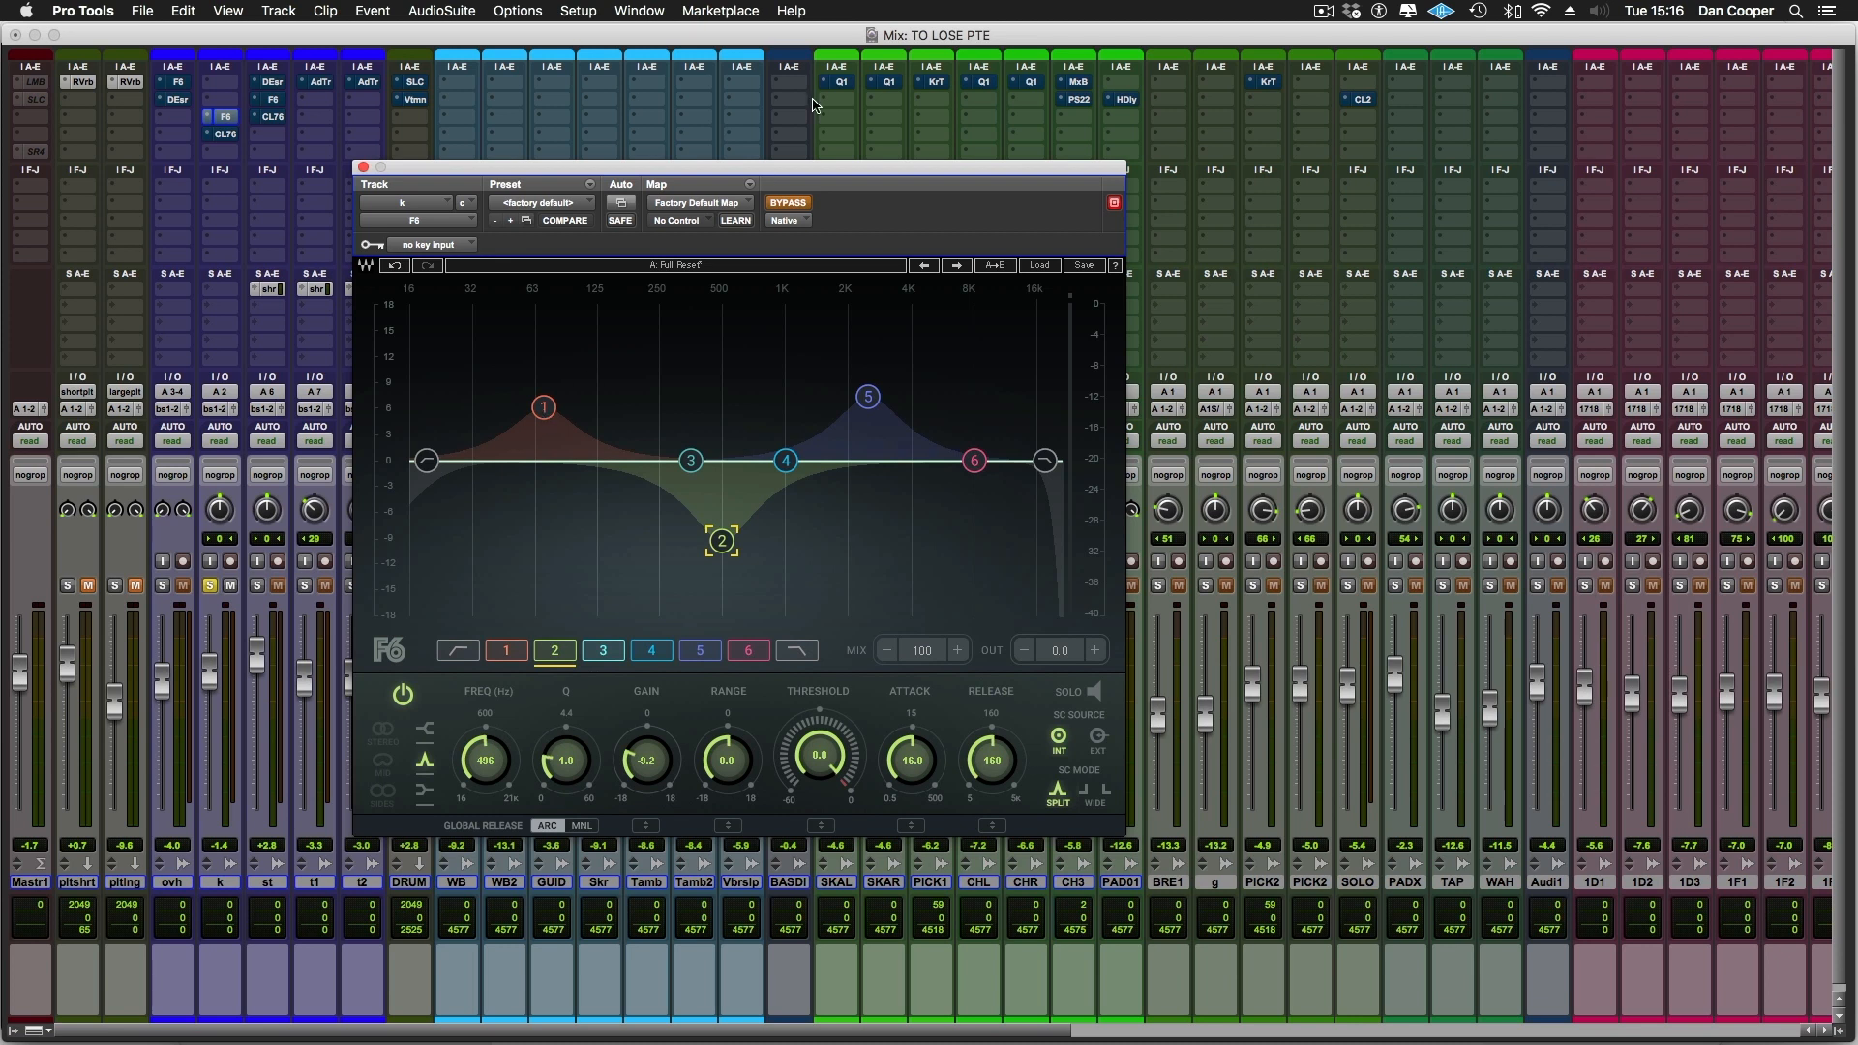
# Activate the kick's F6, nudge band 1 slightly higher in frequency and band 5 to 2592 Hz, and compare against bypass
pyautogui.click(786, 204)
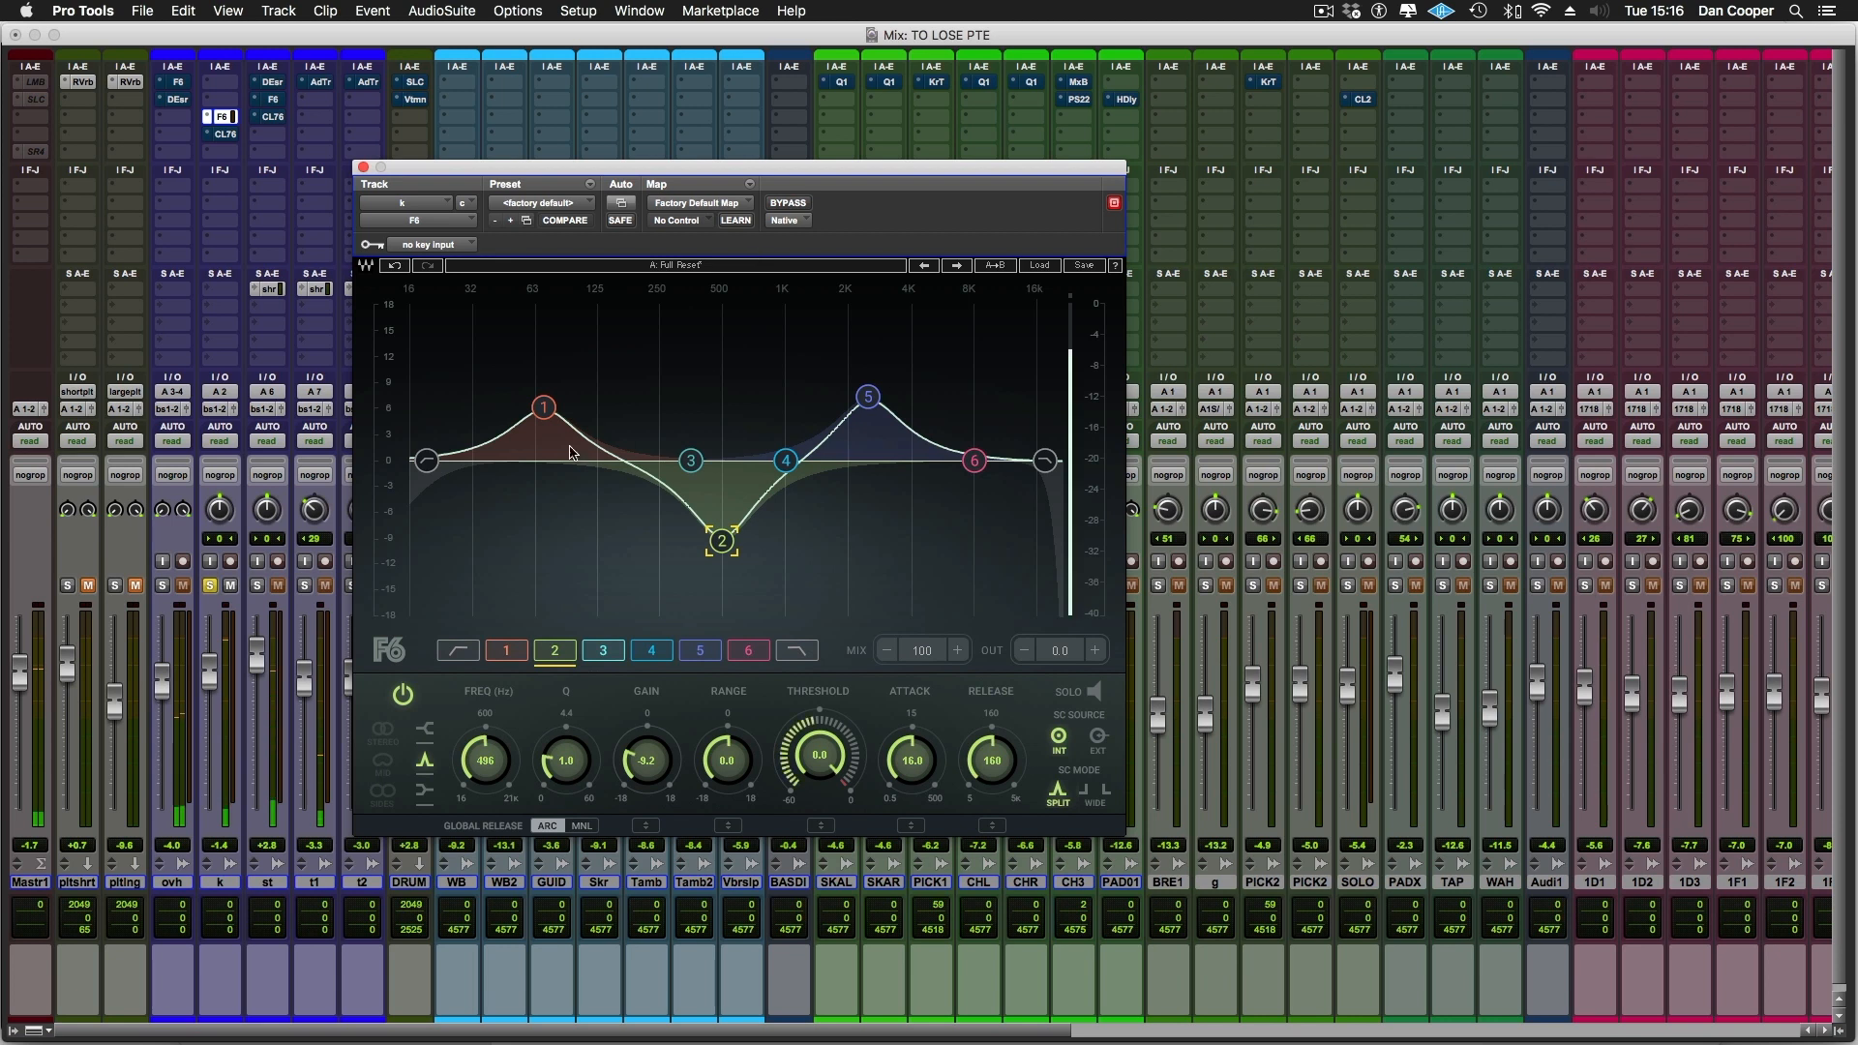
pyautogui.click(546, 405)
pyautogui.moveTo(547, 405); pyautogui.dragTo(550, 404)
pyautogui.click(868, 397)
pyautogui.moveTo(868, 397); pyautogui.dragTo(871, 395)
pyautogui.click(792, 203)
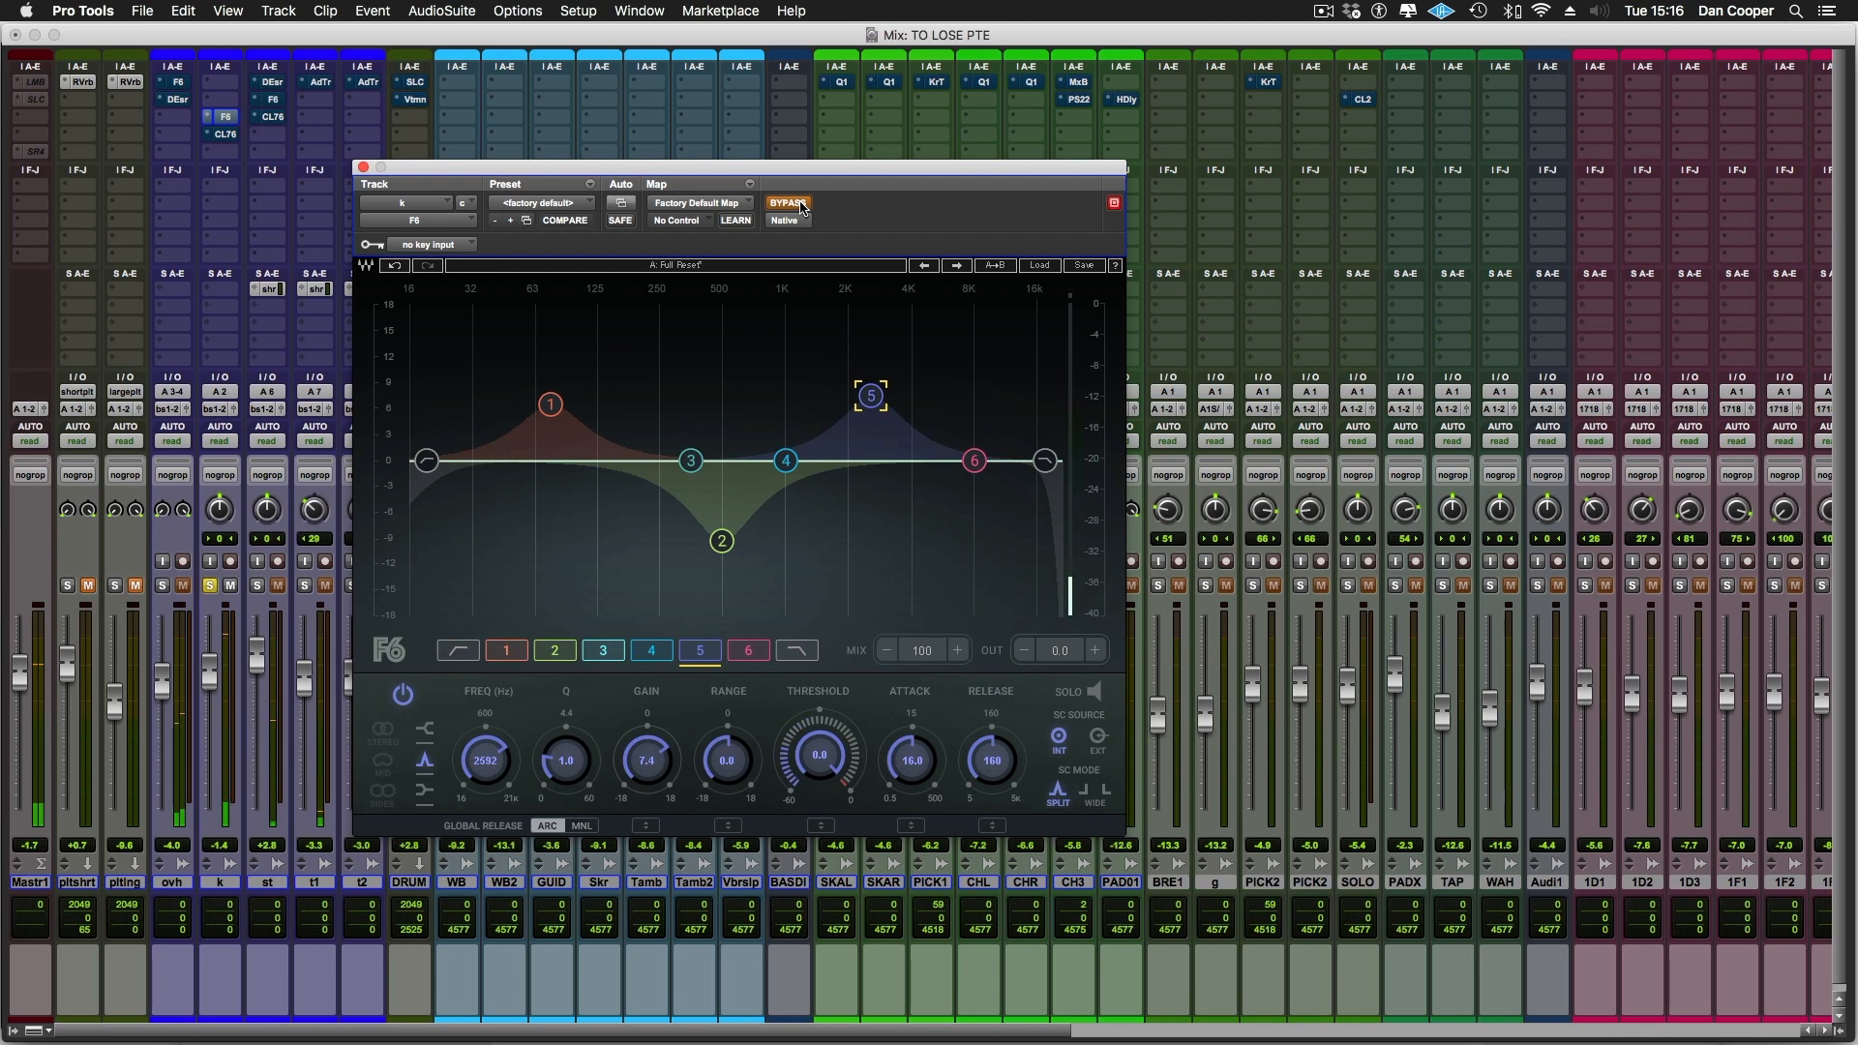
pyautogui.click(788, 203)
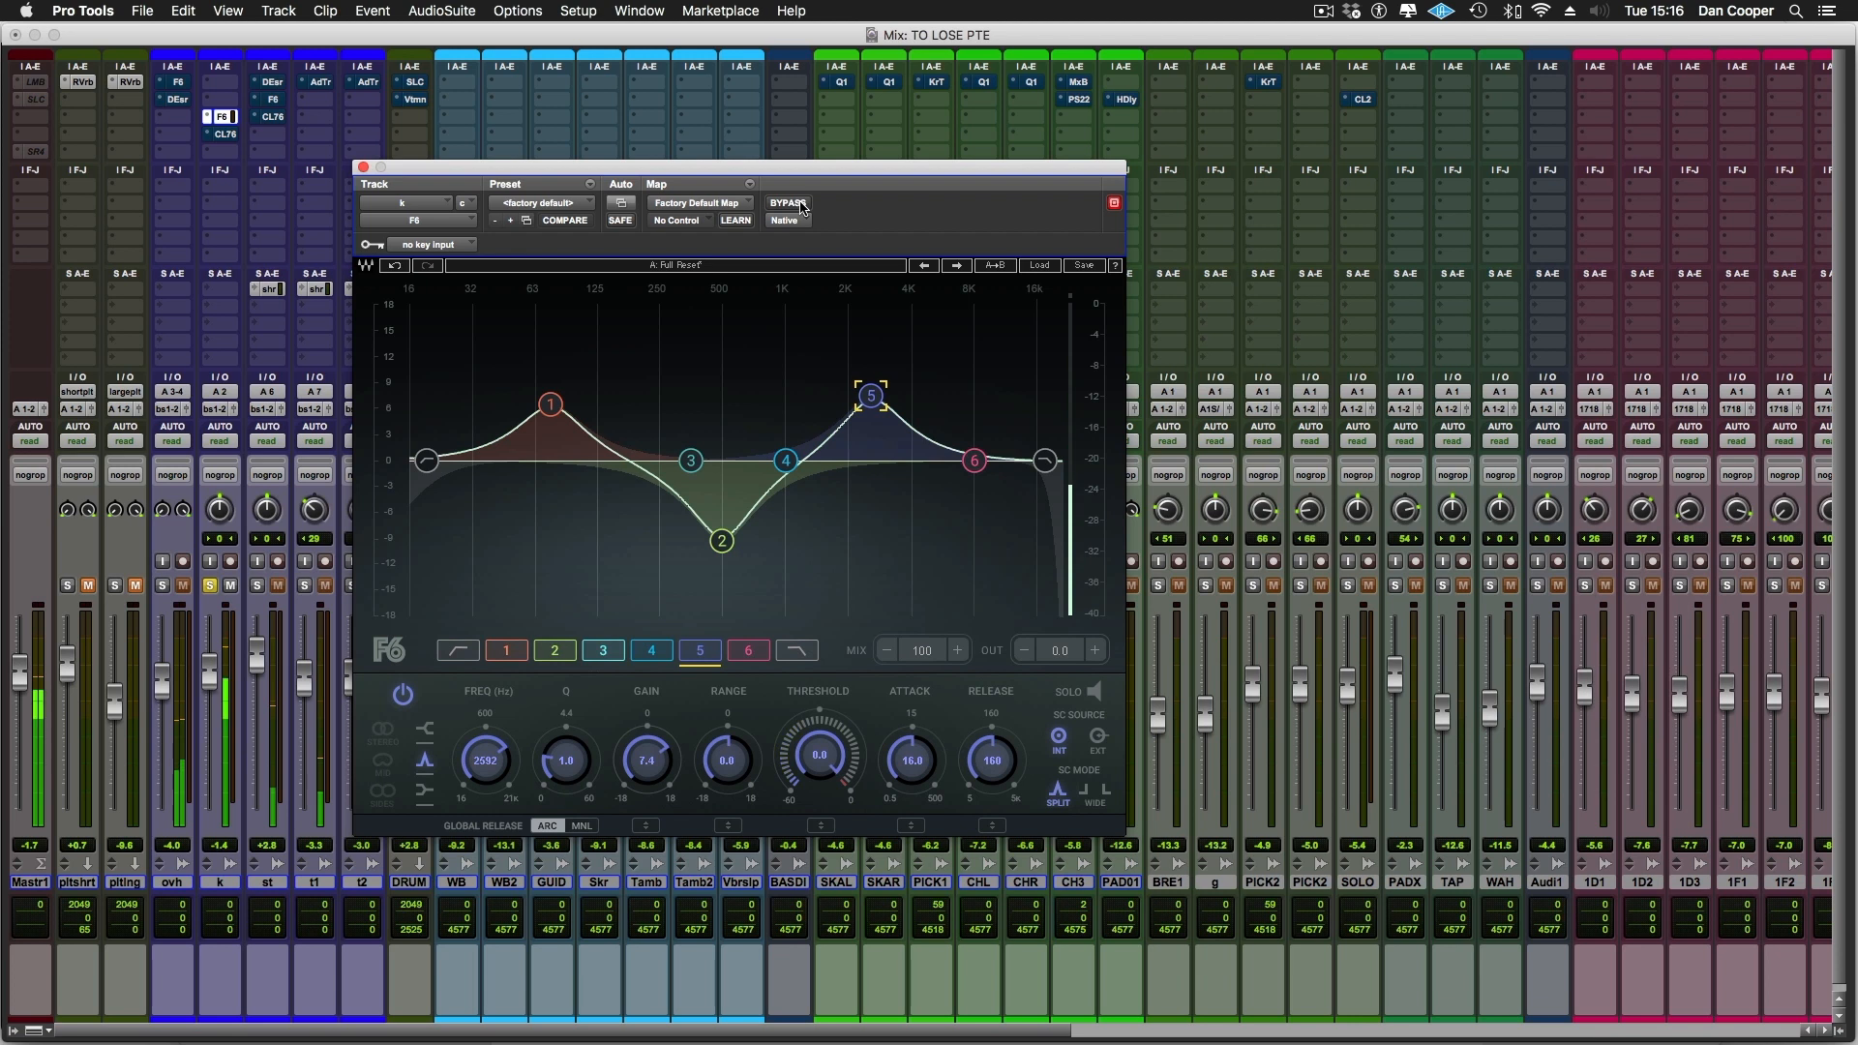
# Solo the overheads with the kick, compare the kick's F6 against bypass, and raise its band 1 to 8.4 dB at 79 Hz
pyautogui.click(162, 586)
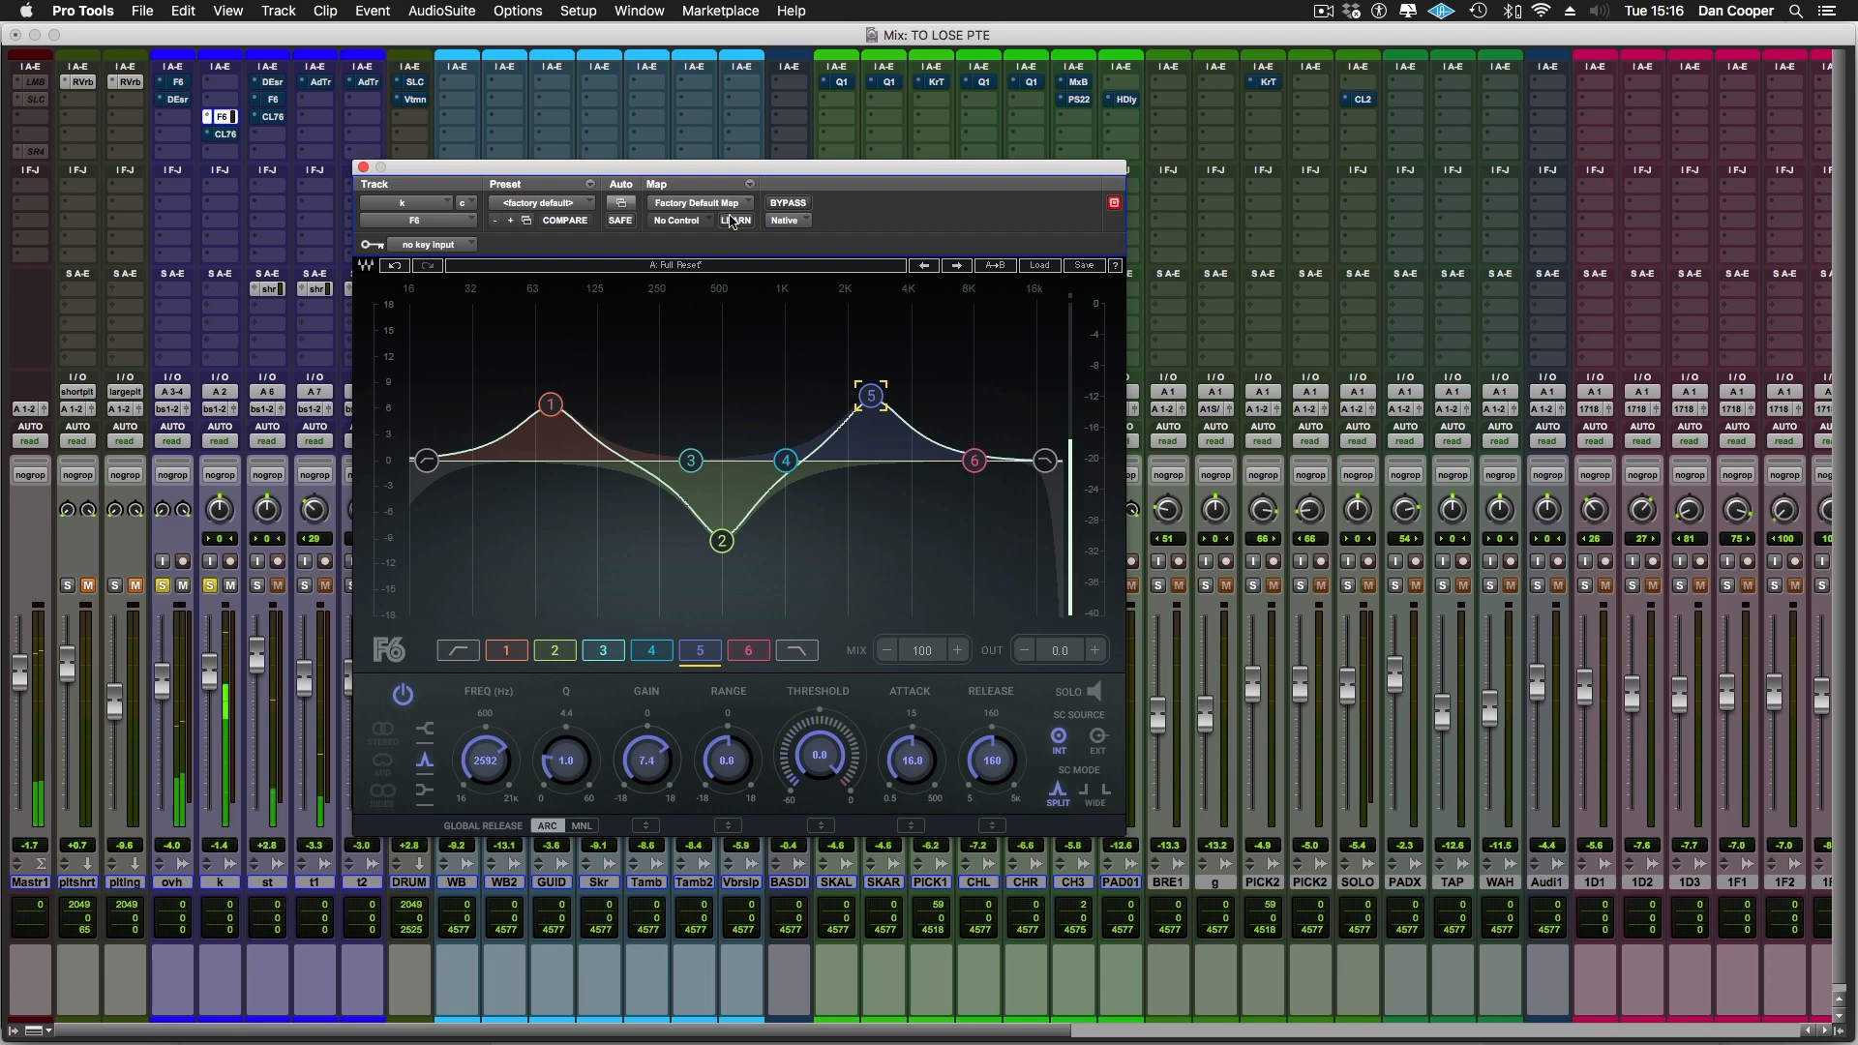
pyautogui.click(789, 205)
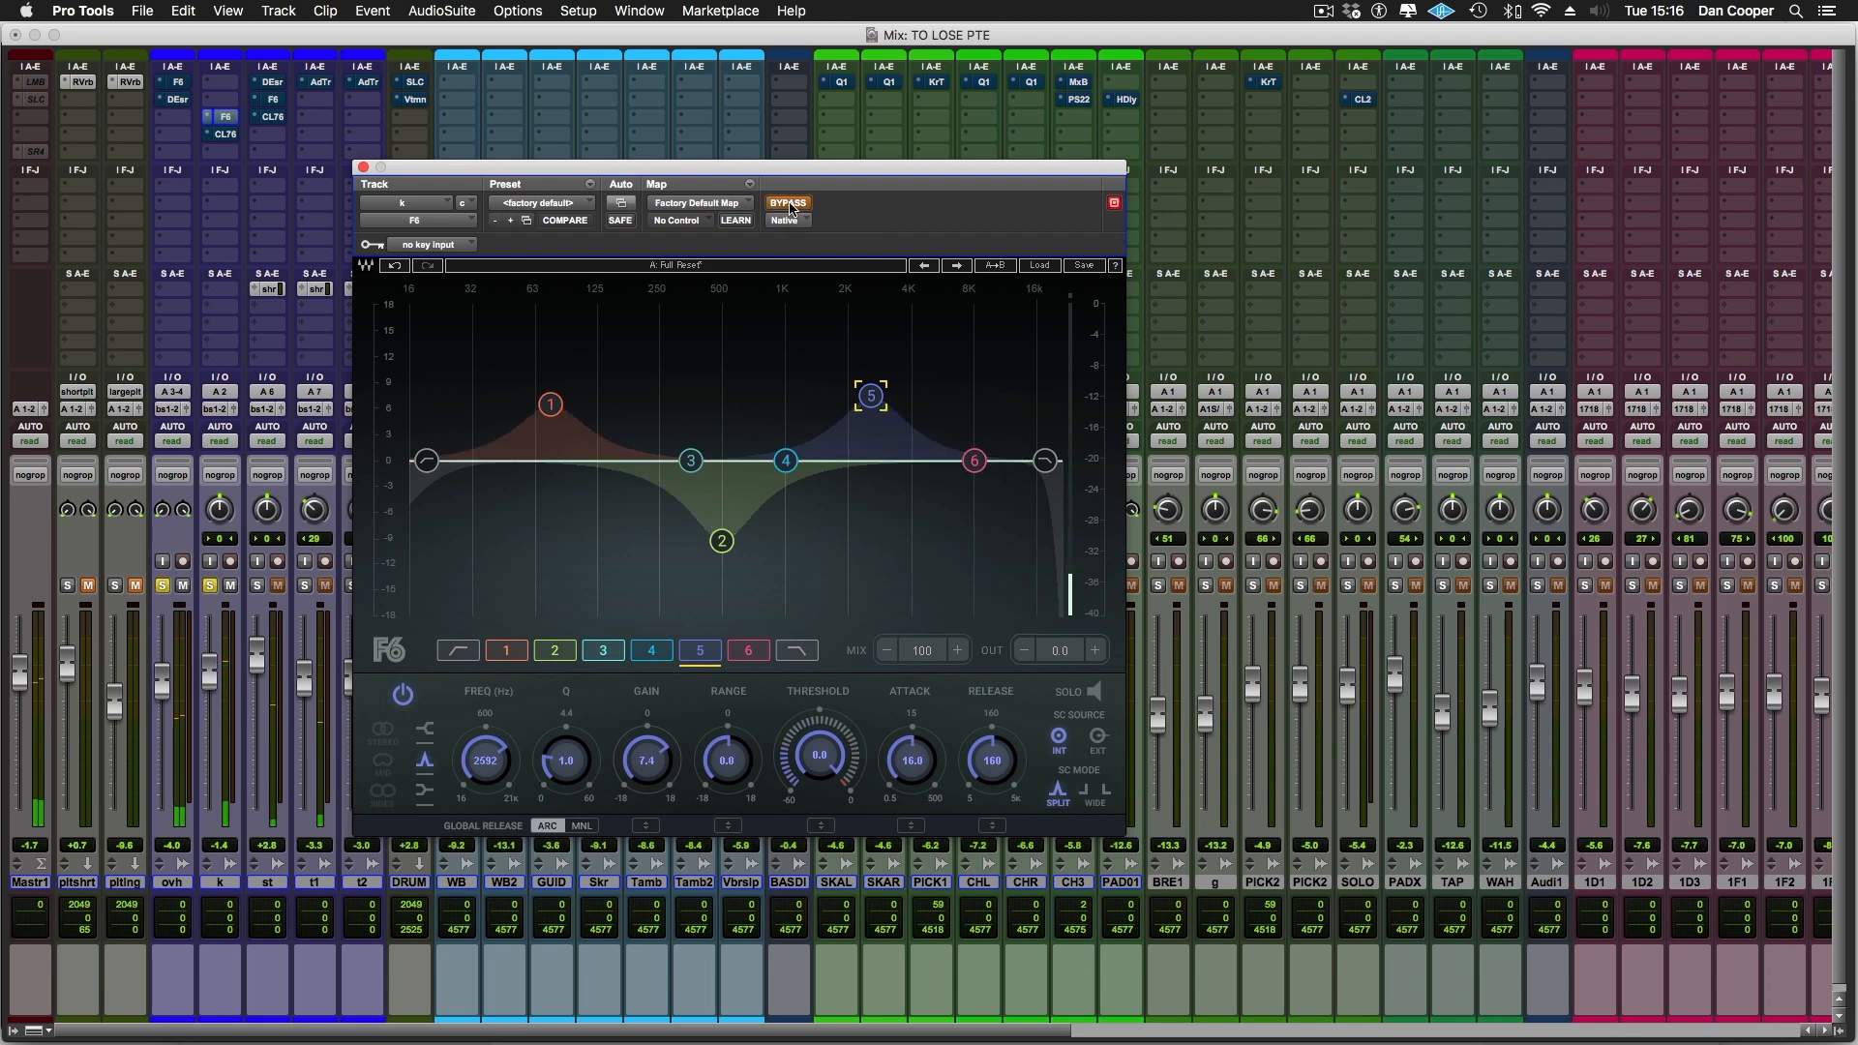
pyautogui.click(790, 205)
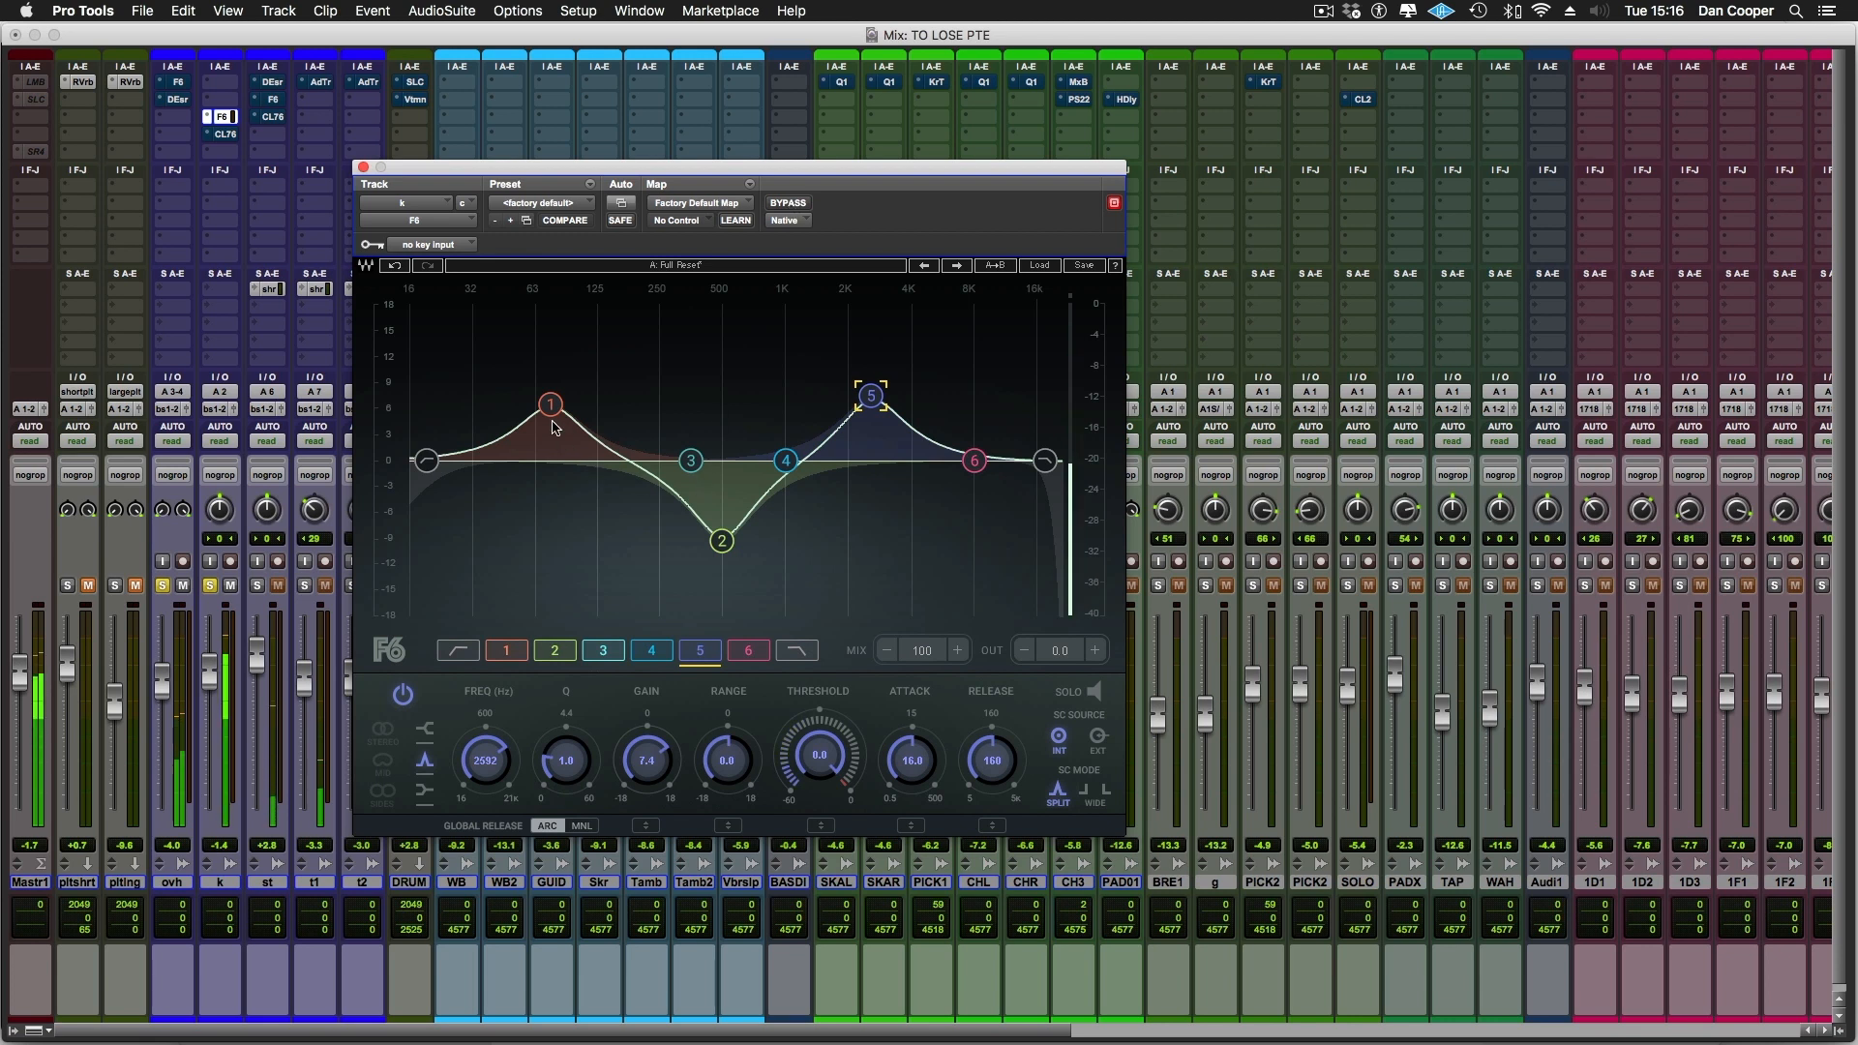
pyautogui.moveTo(549, 408); pyautogui.dragTo(554, 389)
pyautogui.moveTo(554, 387); pyautogui.dragTo(556, 388)
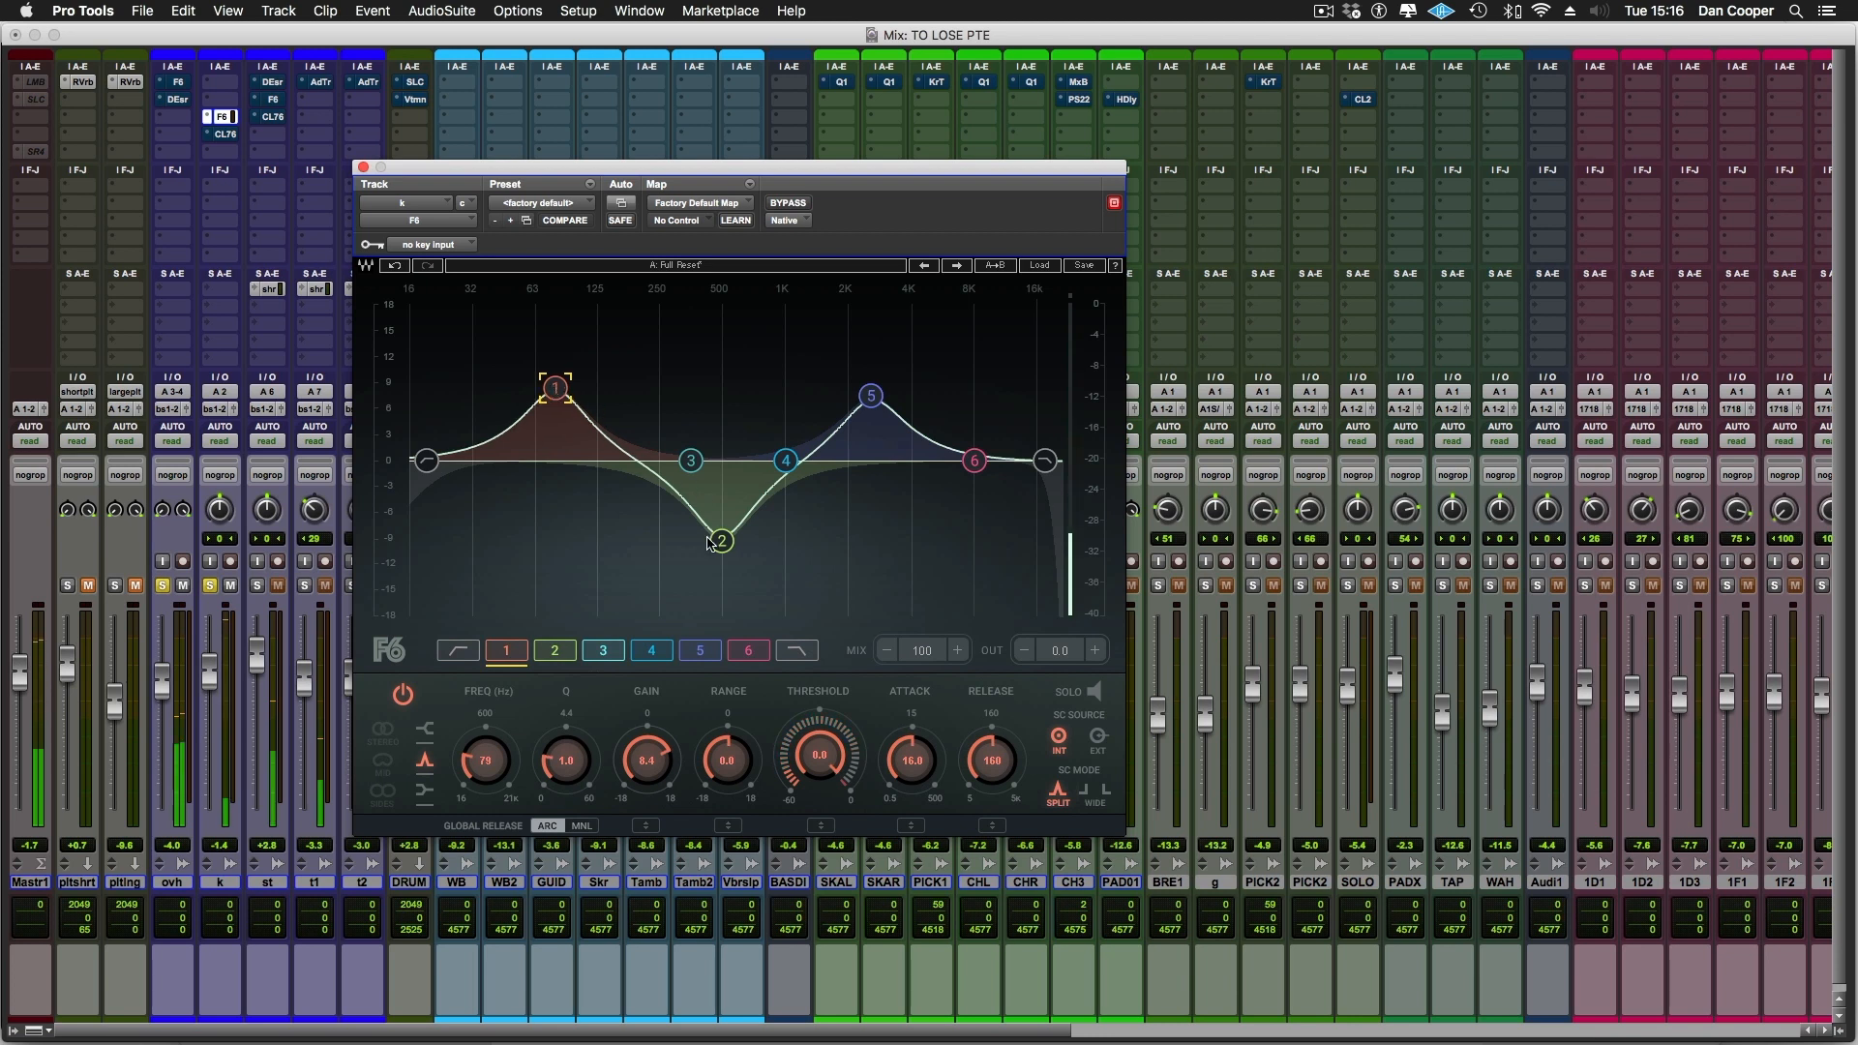
# Open the kick's CLA-76 compressor, raise its output level, and compare it bypassed and active, leaving it active
pyautogui.click(222, 135)
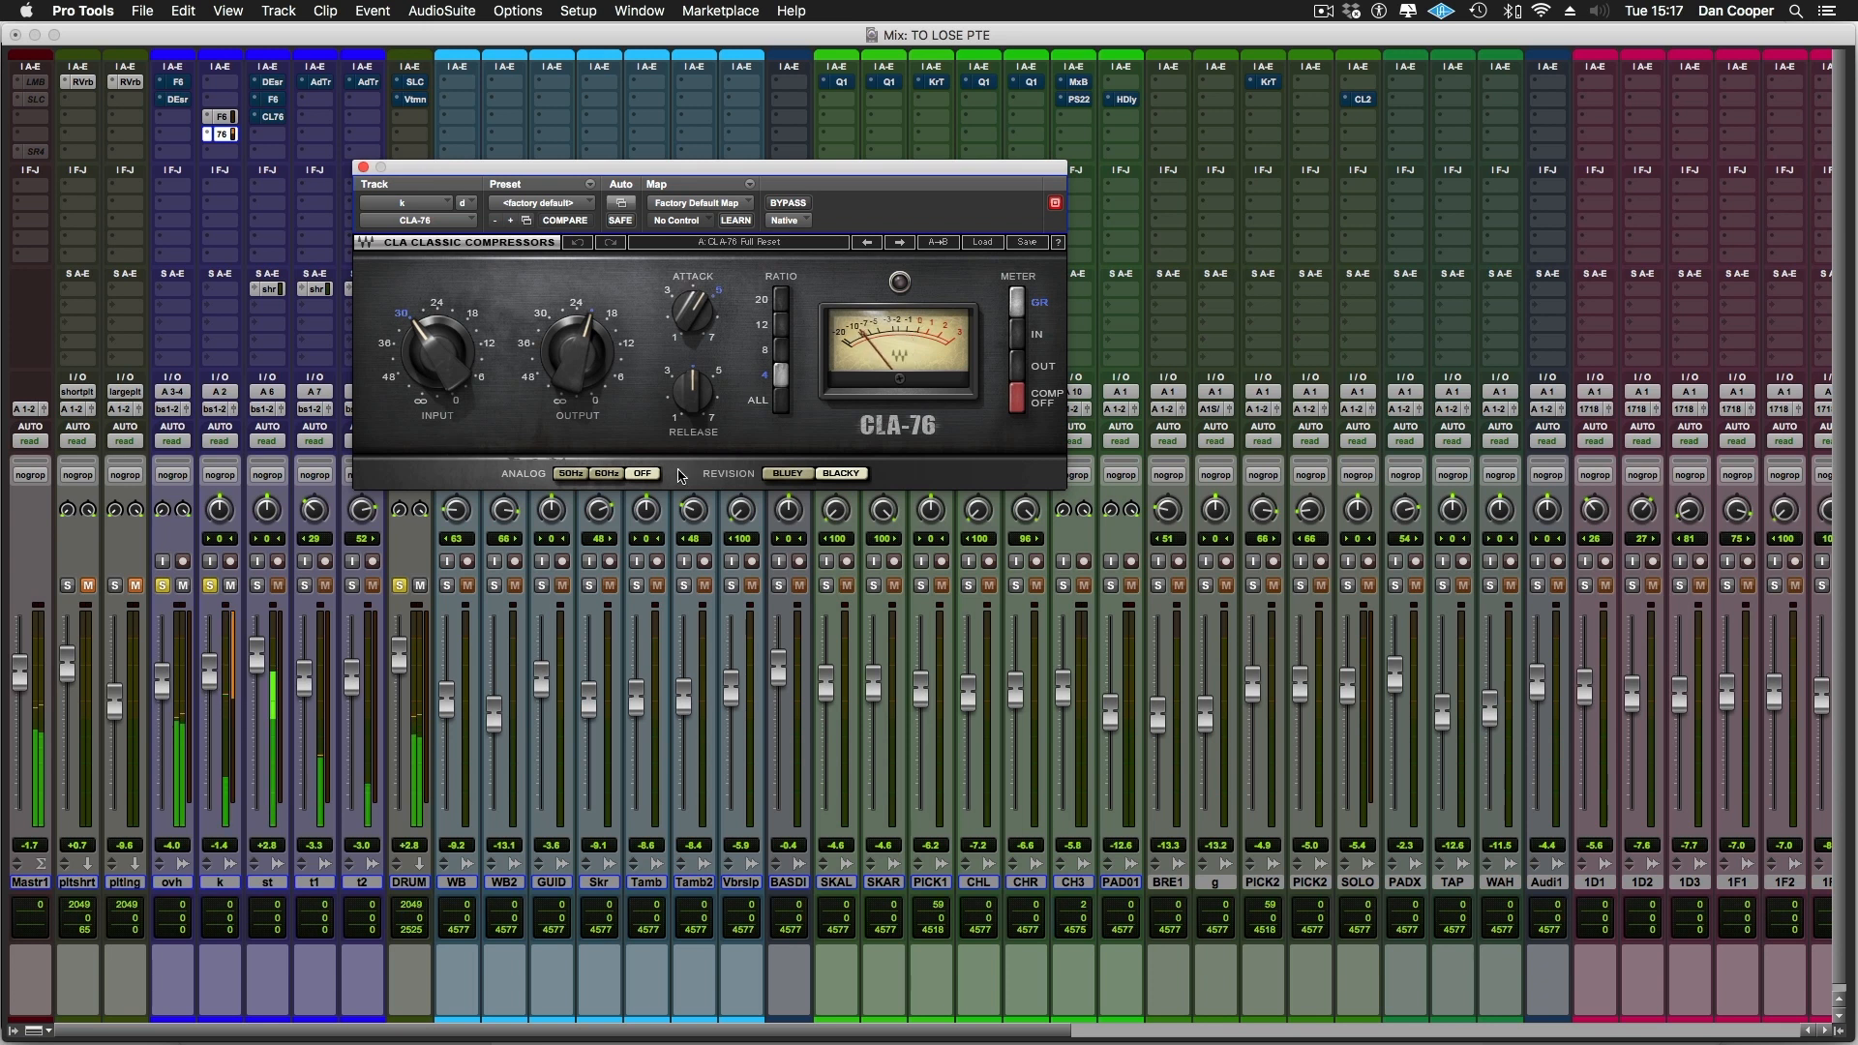
pyautogui.moveTo(577, 357); pyautogui.dragTo(594, 366)
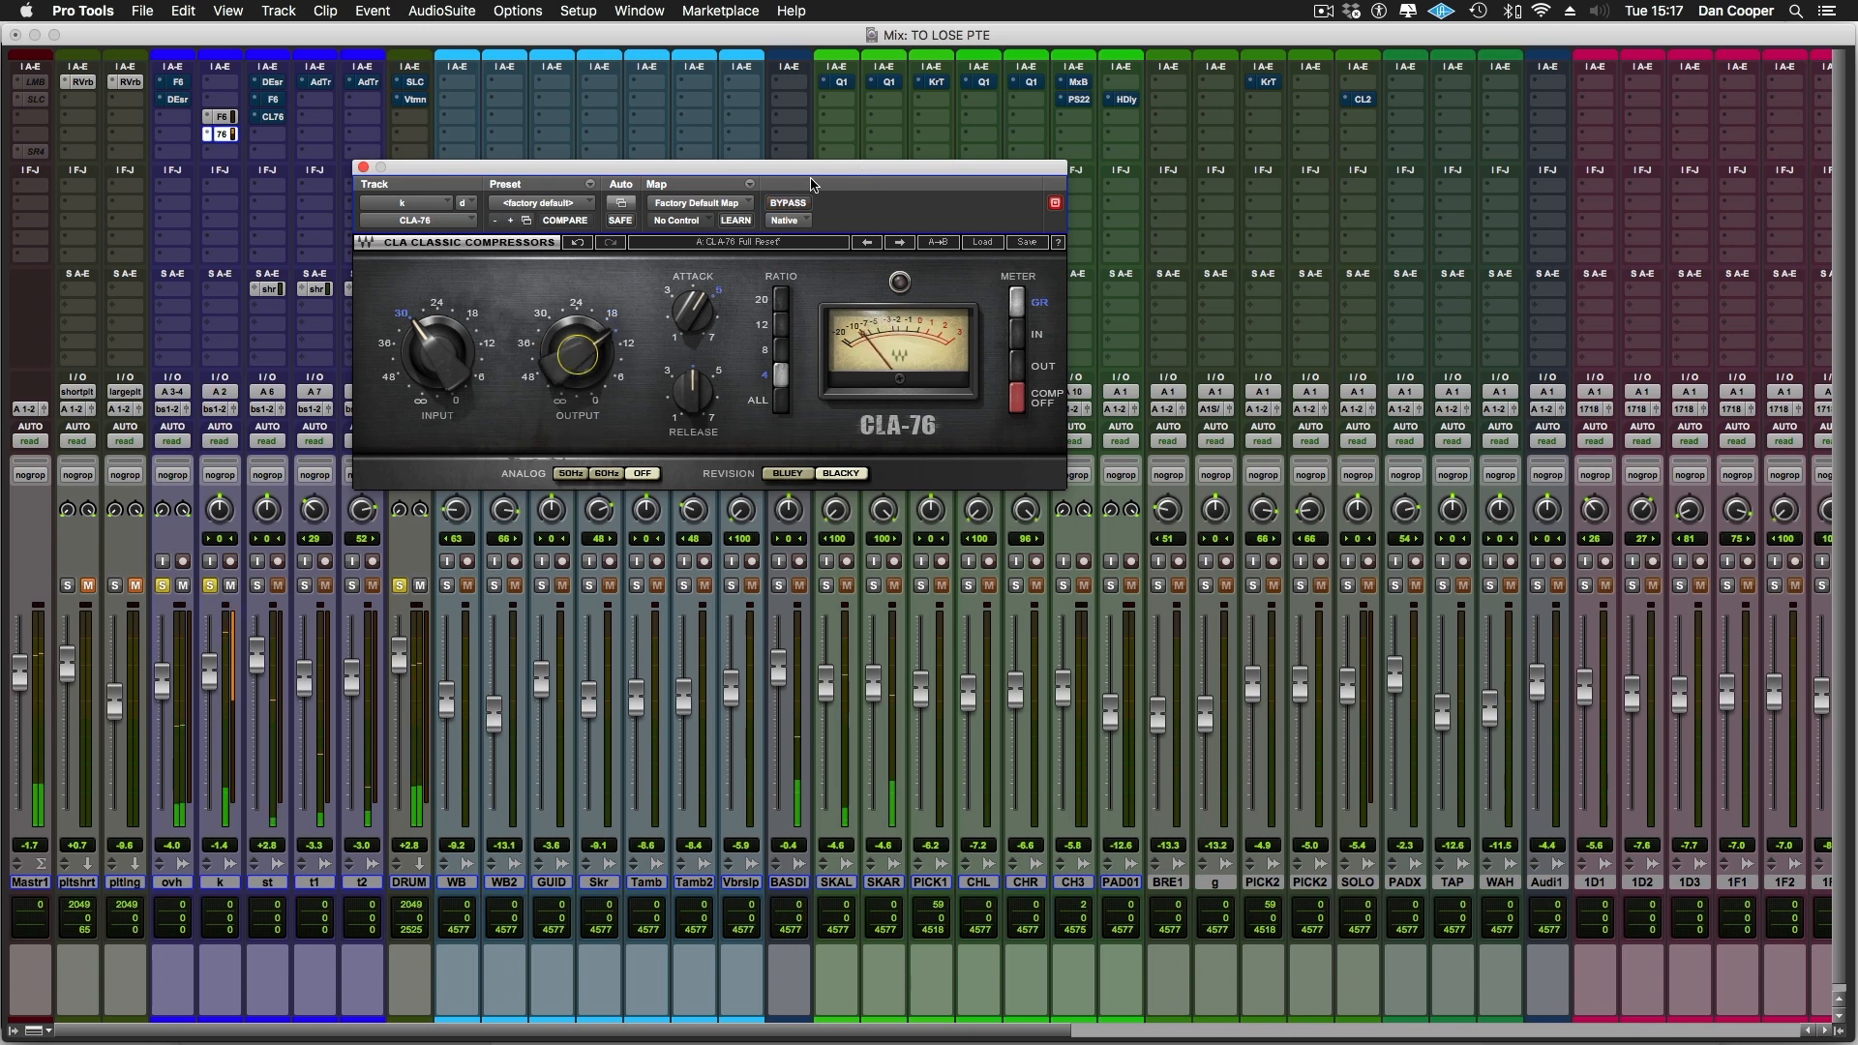
pyautogui.click(788, 203)
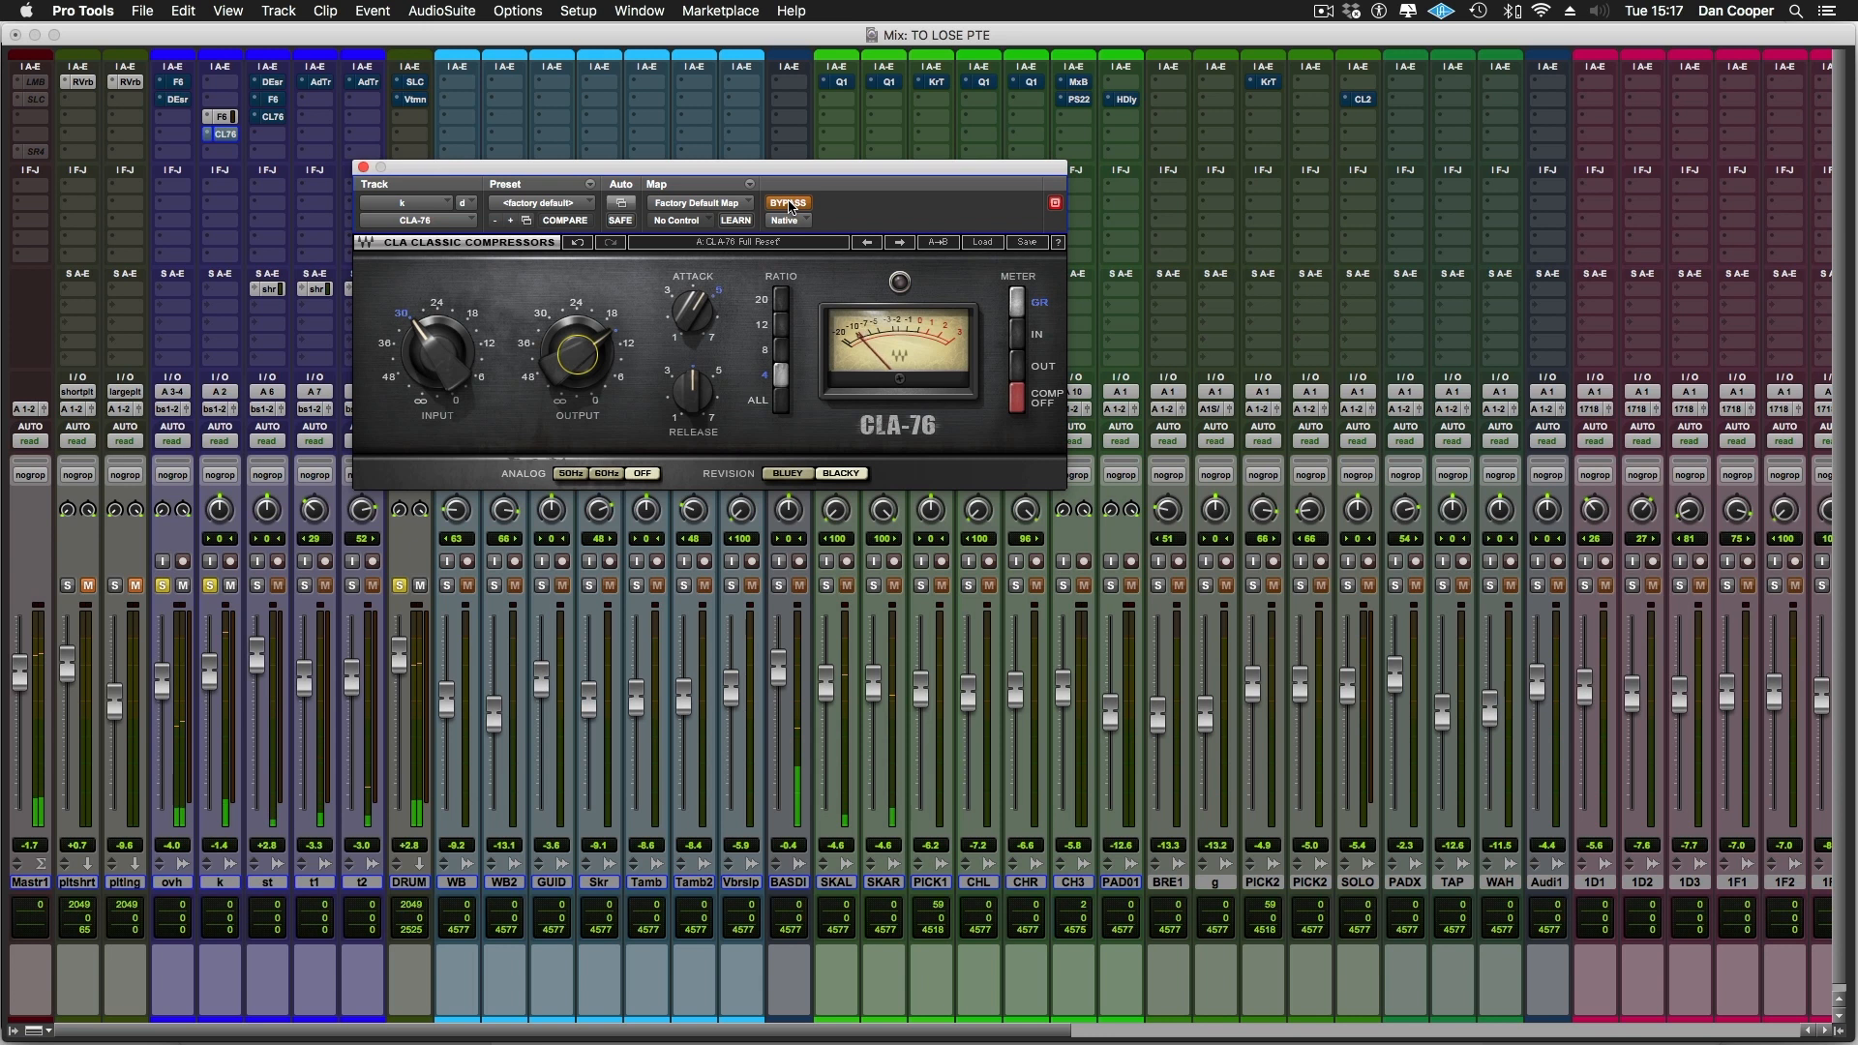
pyautogui.click(788, 203)
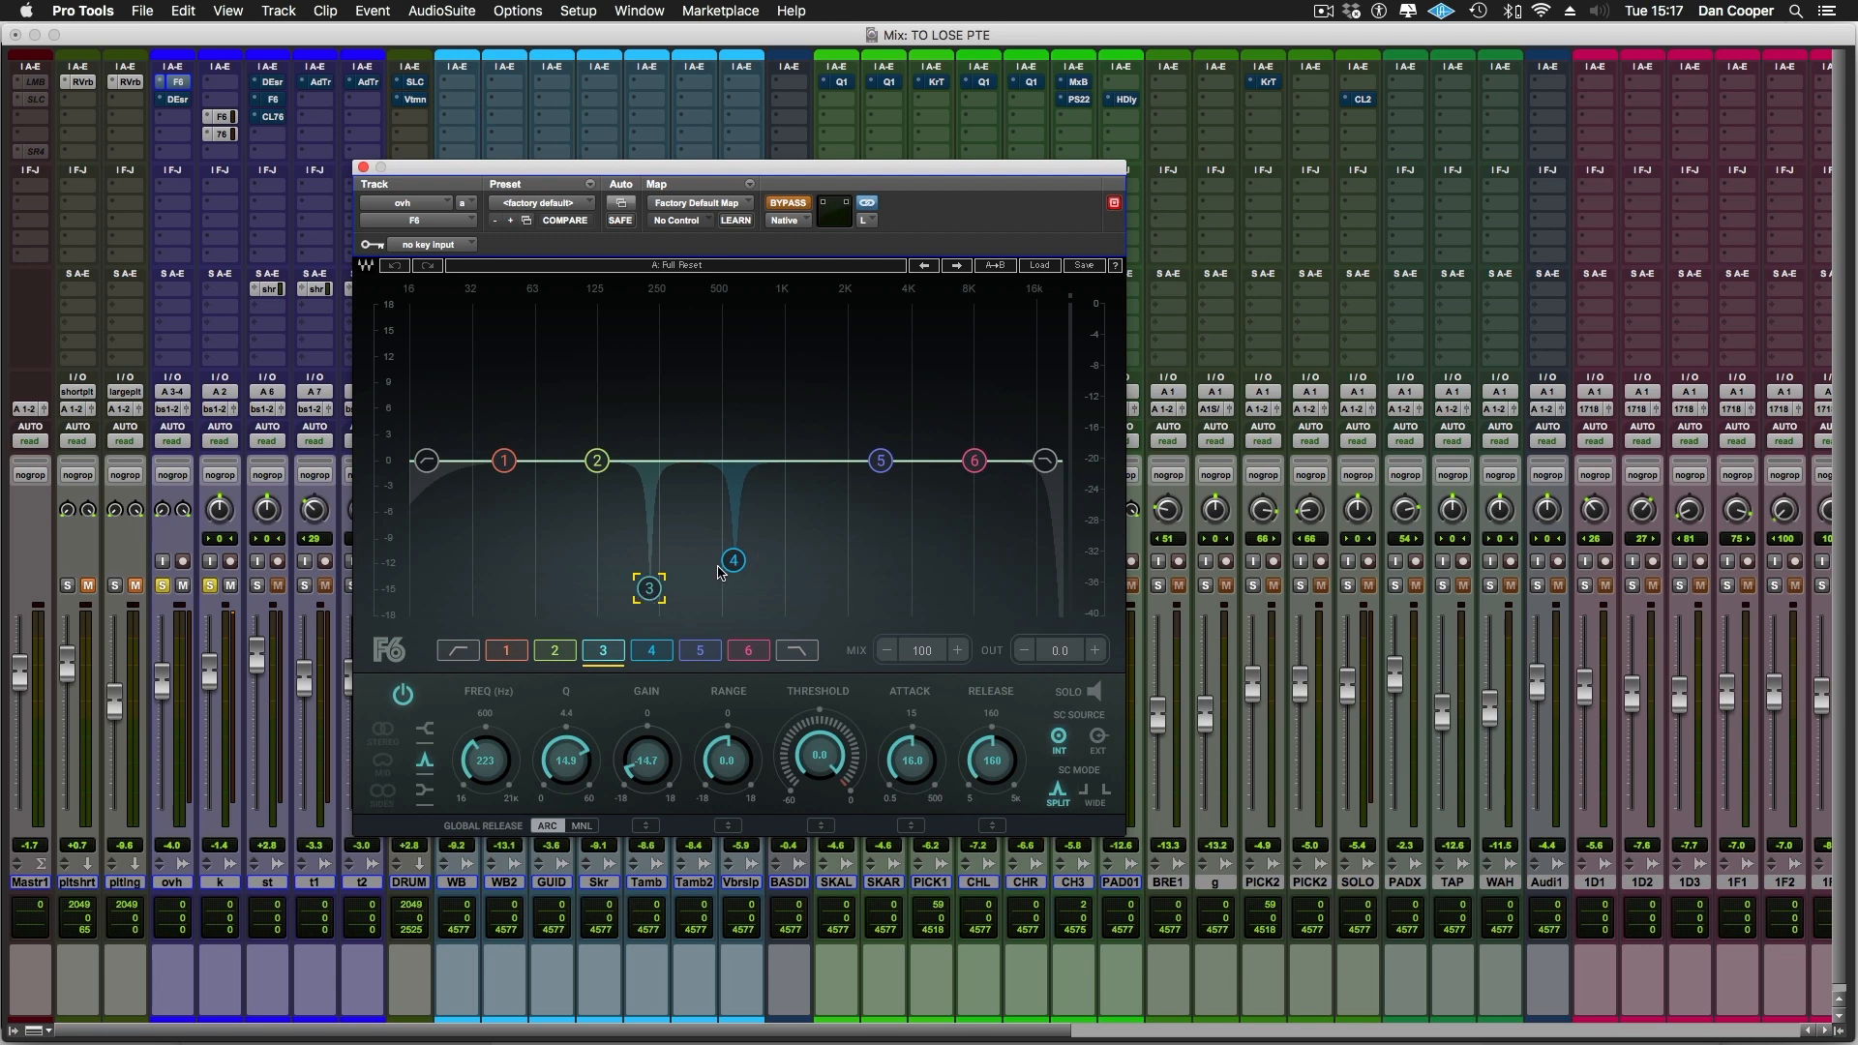
# Audition the overheads' F6 with bands 3 and 4 boosted, and cut band 4 by about 12 dB and band 3 by 13.1 dB
pyautogui.click(782, 204)
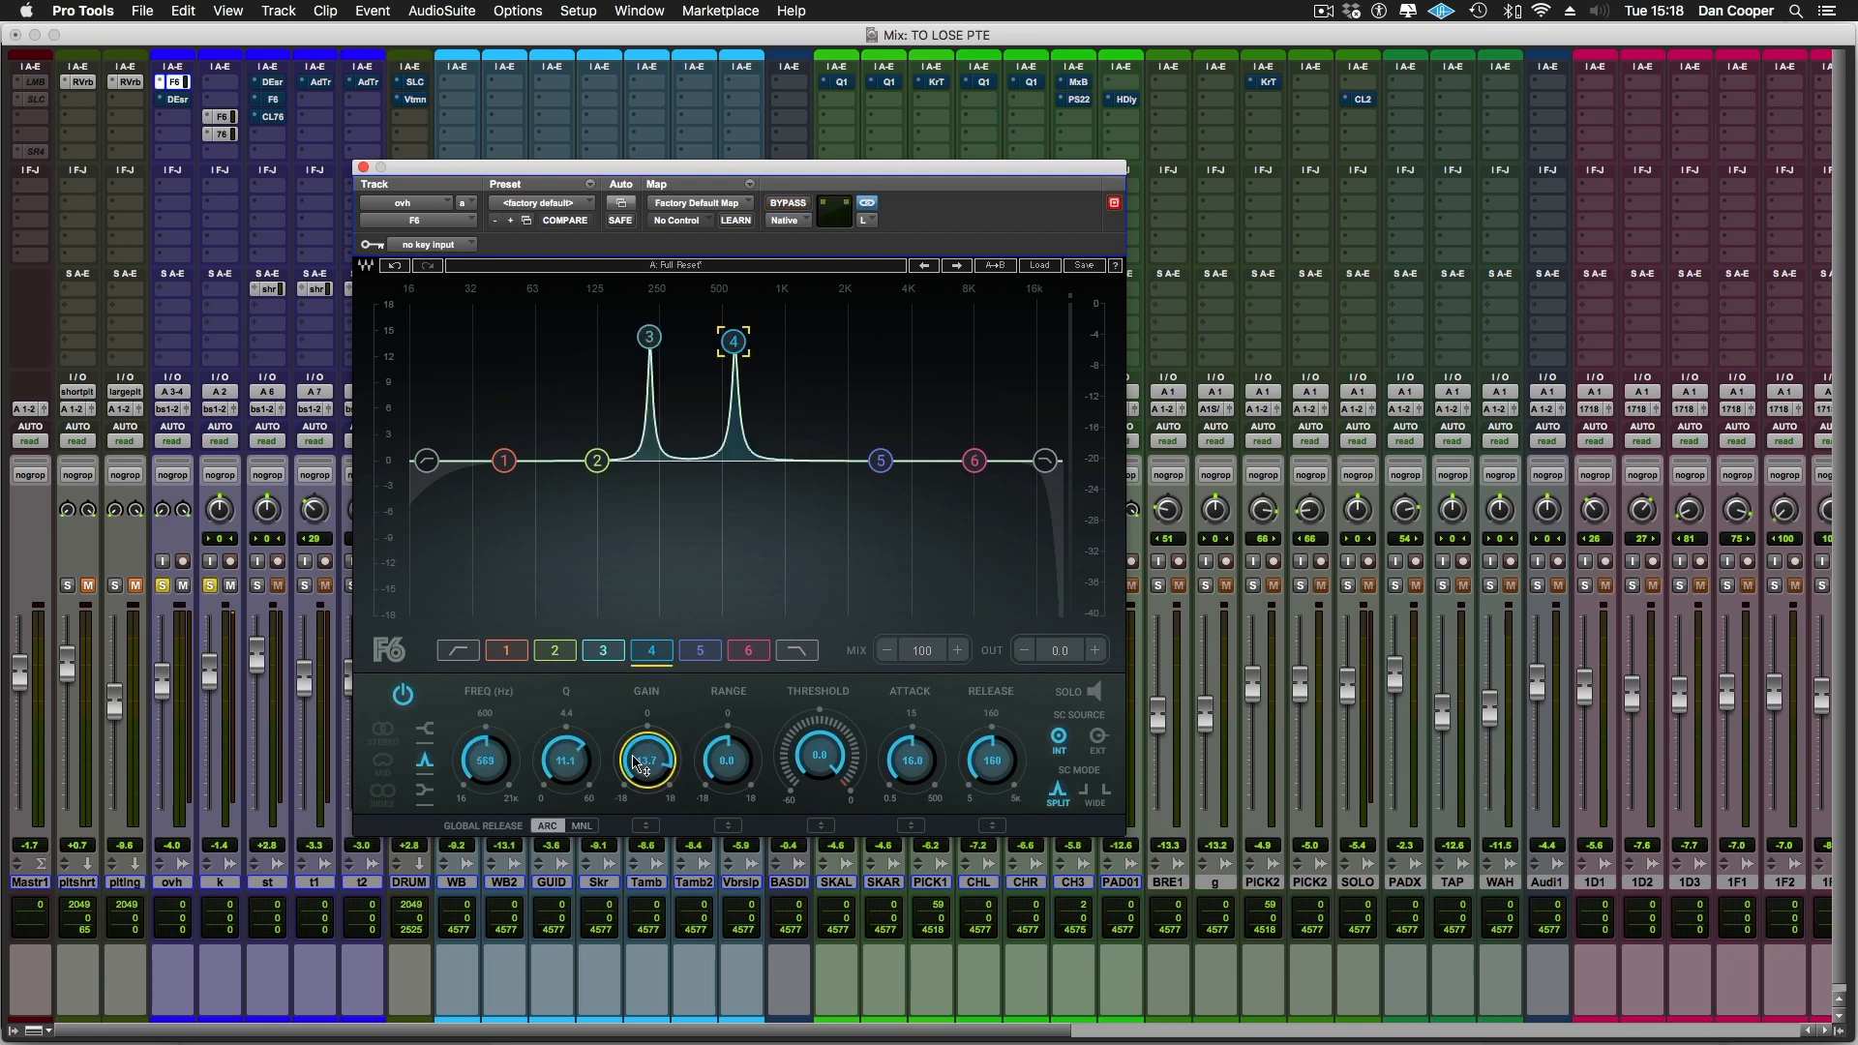
pyautogui.press('space')
pyautogui.moveTo(734, 340); pyautogui.dragTo(733, 561)
pyautogui.moveTo(649, 337); pyautogui.dragTo(651, 443)
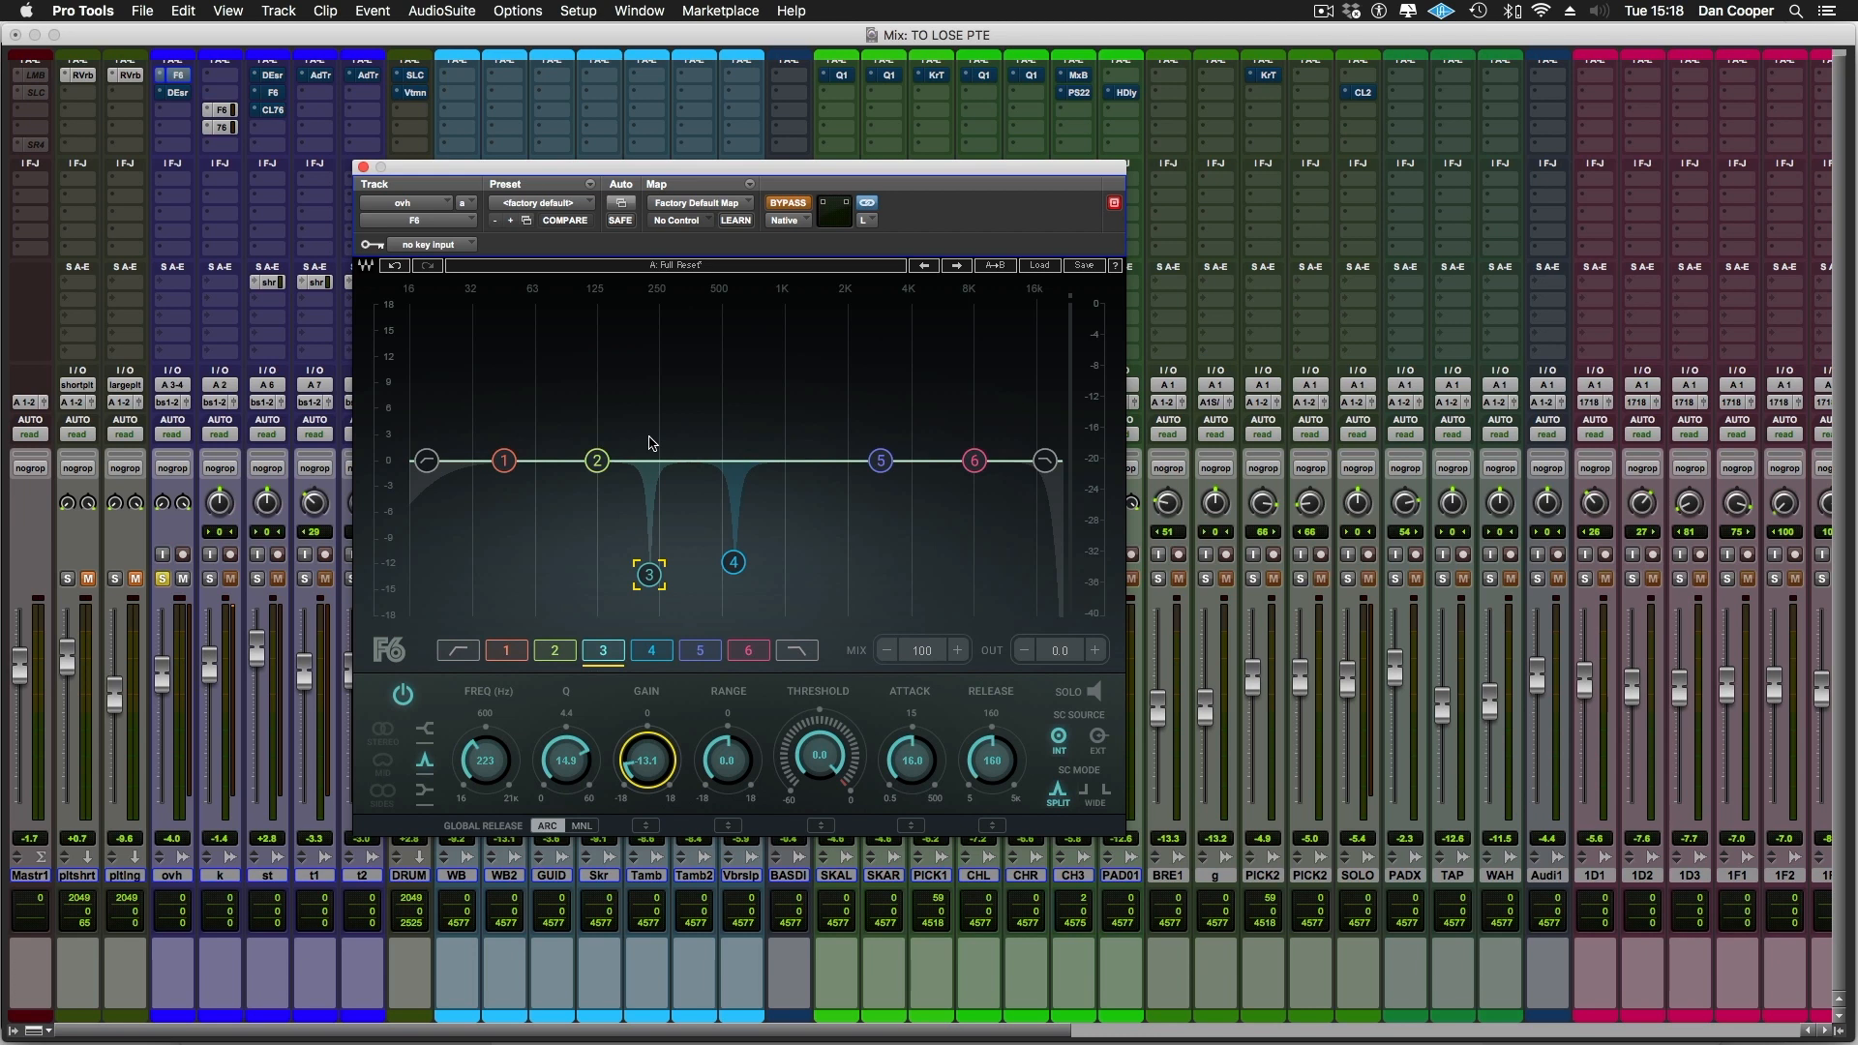
# Compare the overheads with their F6 active and bypassed, and leave the equalizer active
pyautogui.click(789, 203)
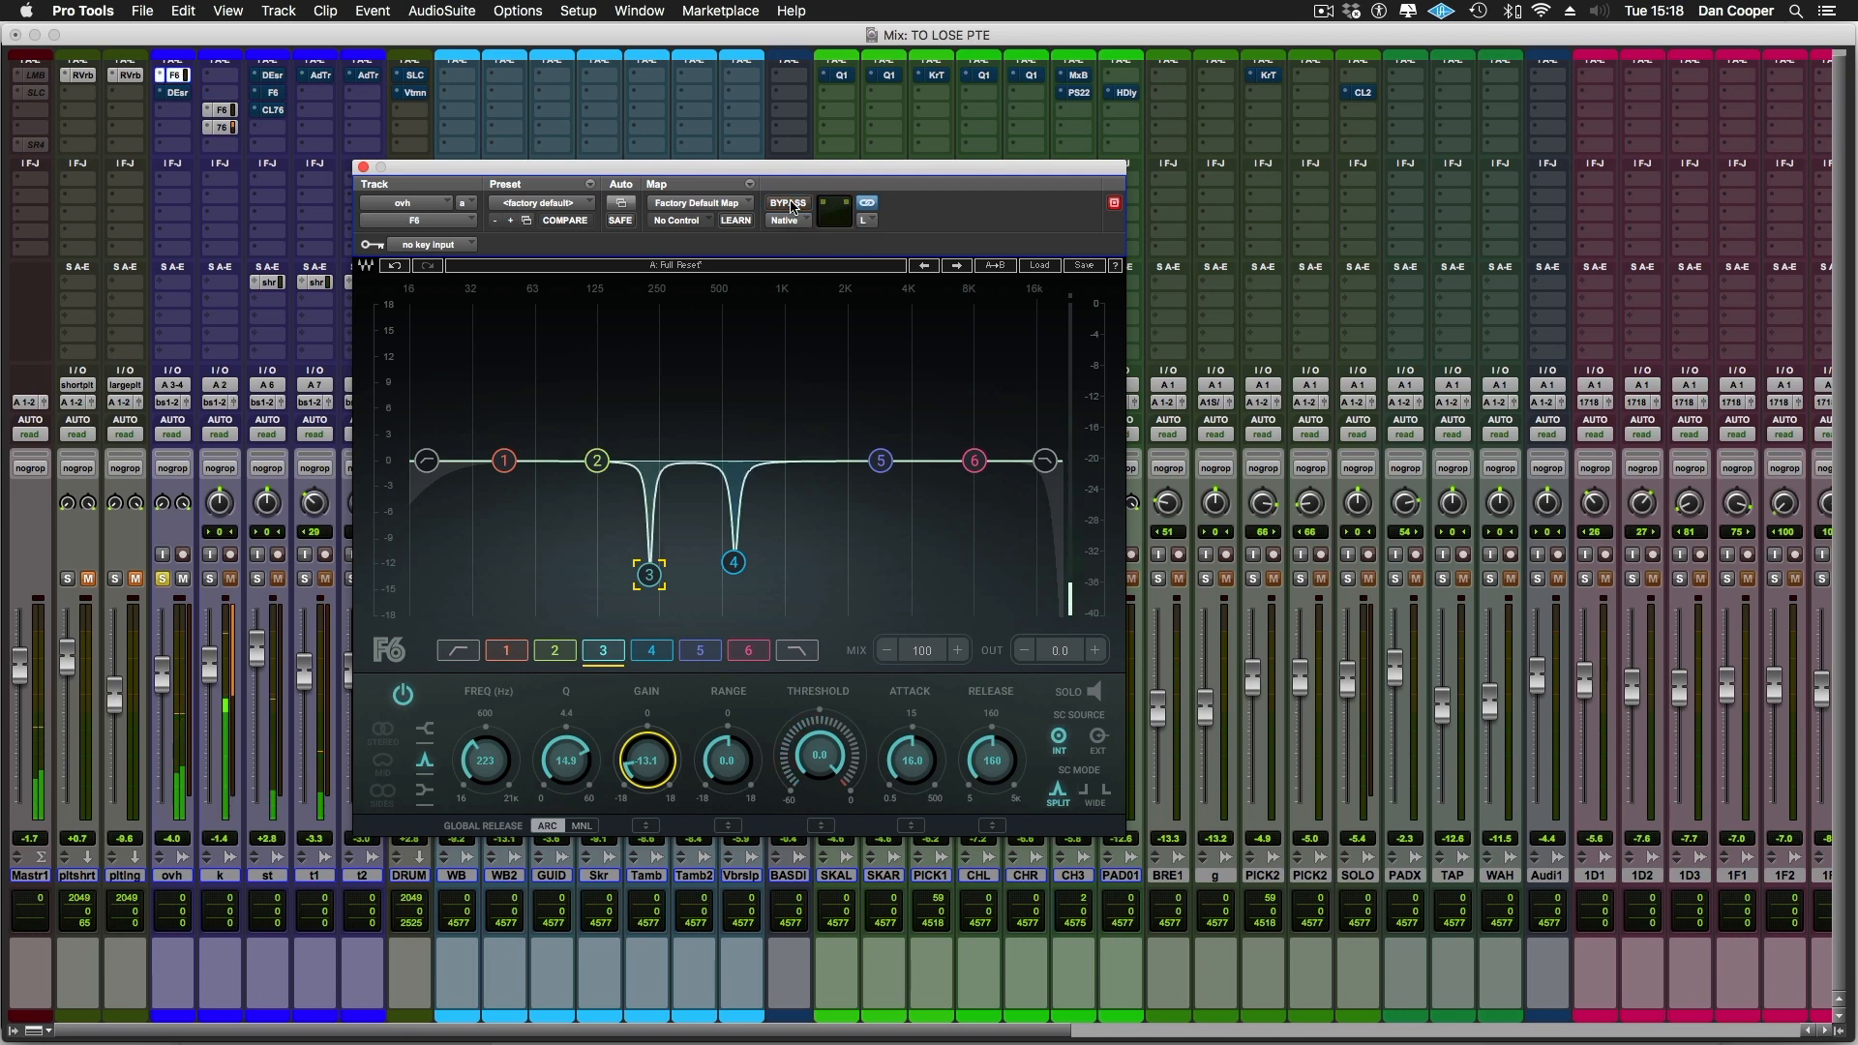
pyautogui.click(789, 203)
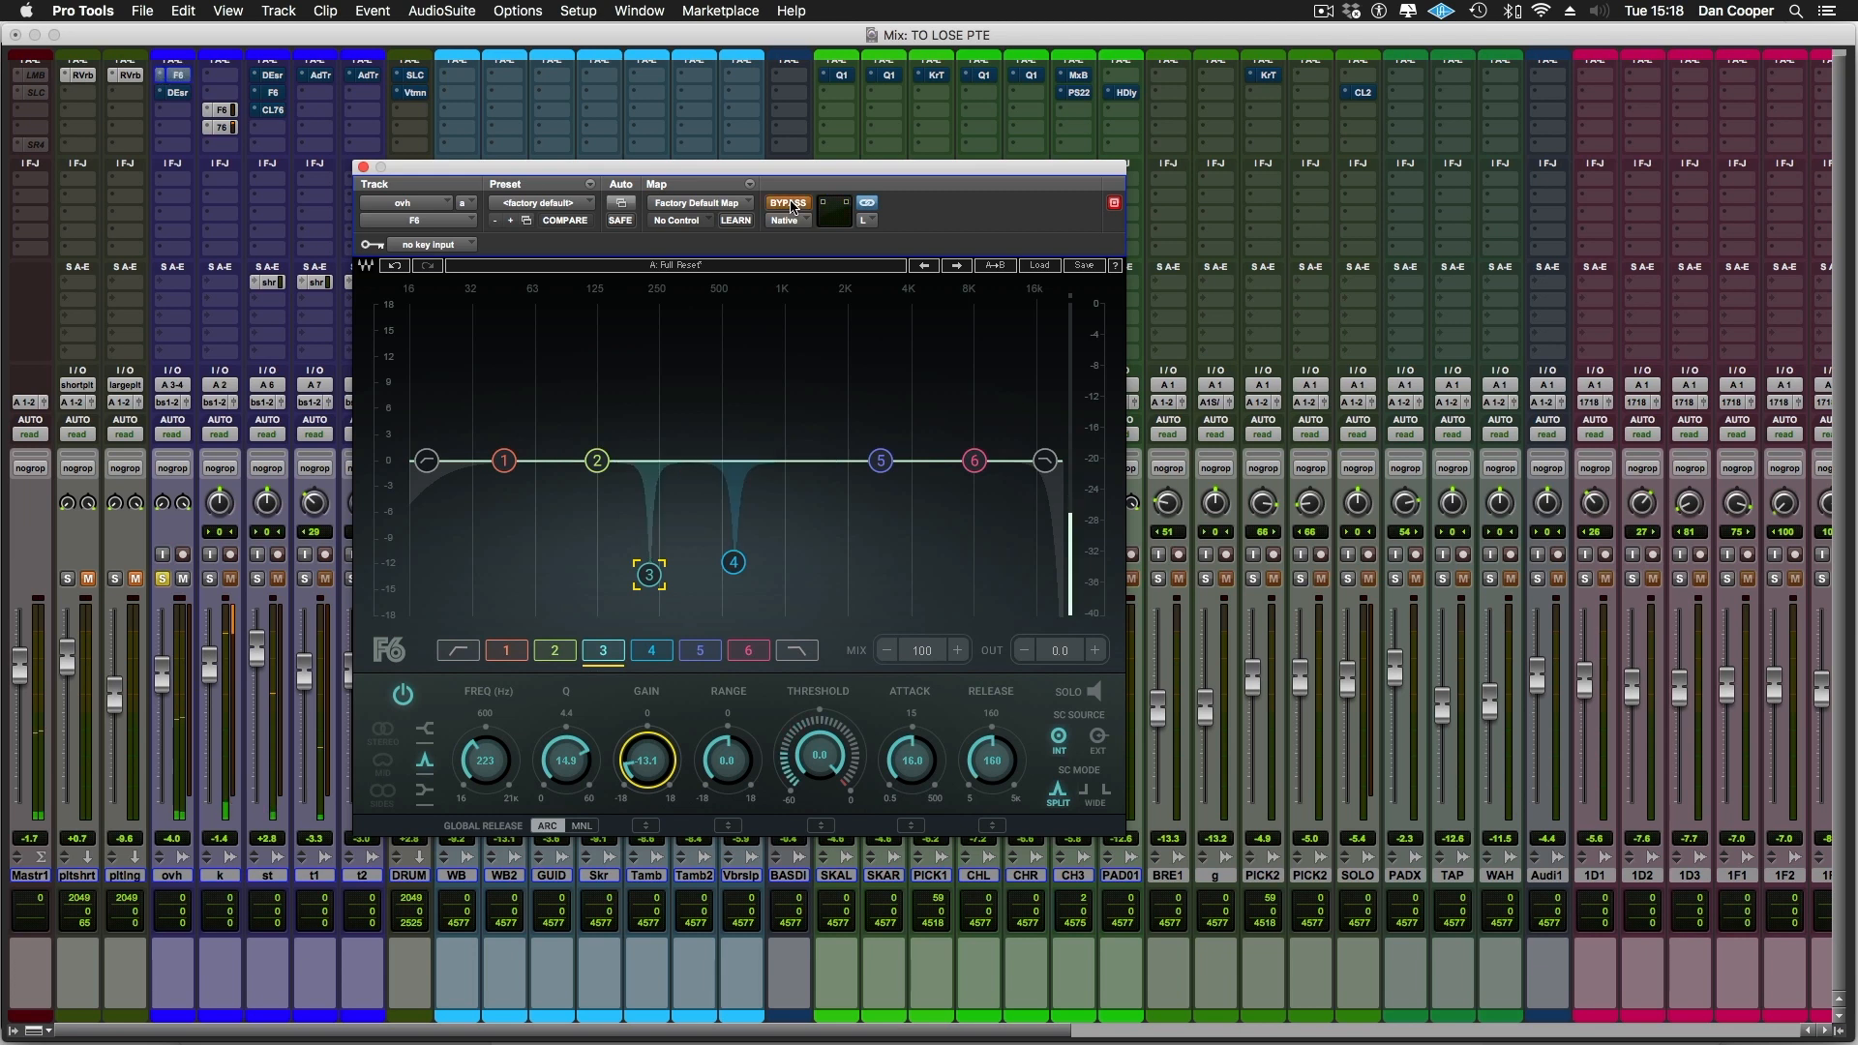
pyautogui.click(788, 203)
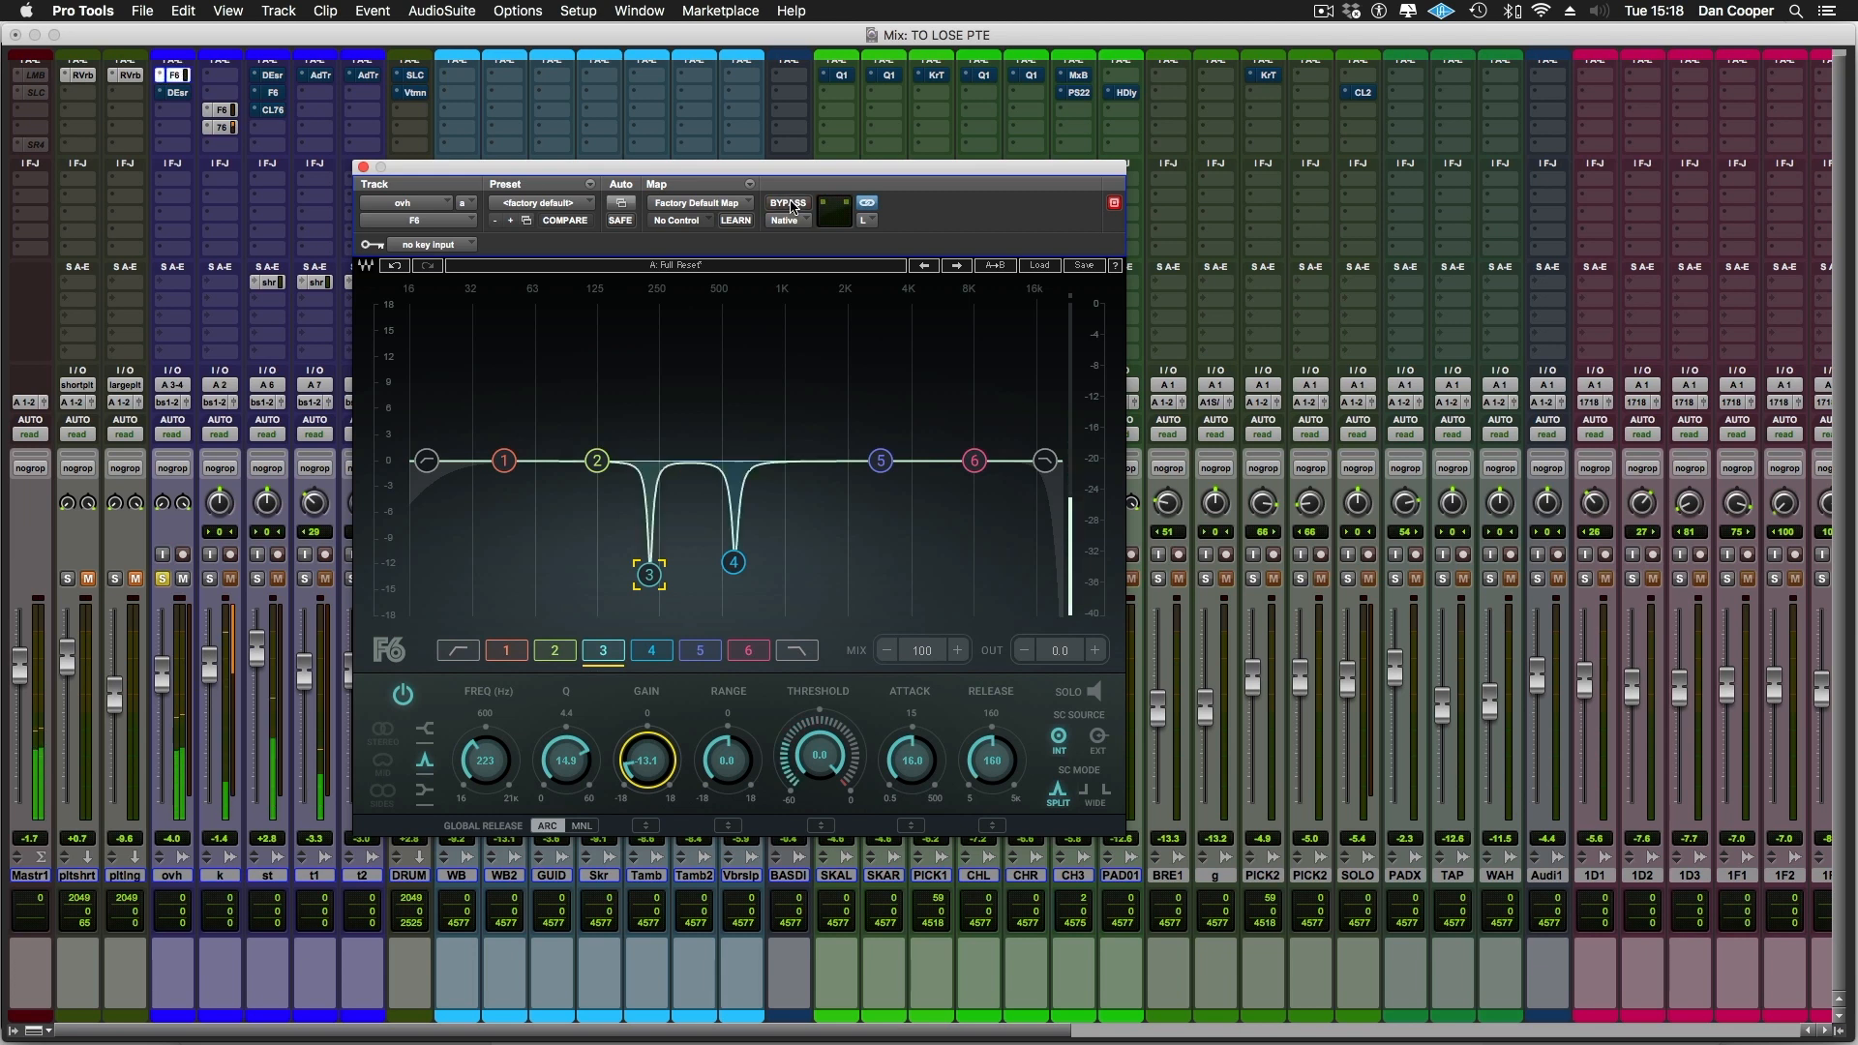
# Activate the overheads' DeEsser, monitor its side chain during playback, and lower the threshold to about -44
pyautogui.click(178, 93)
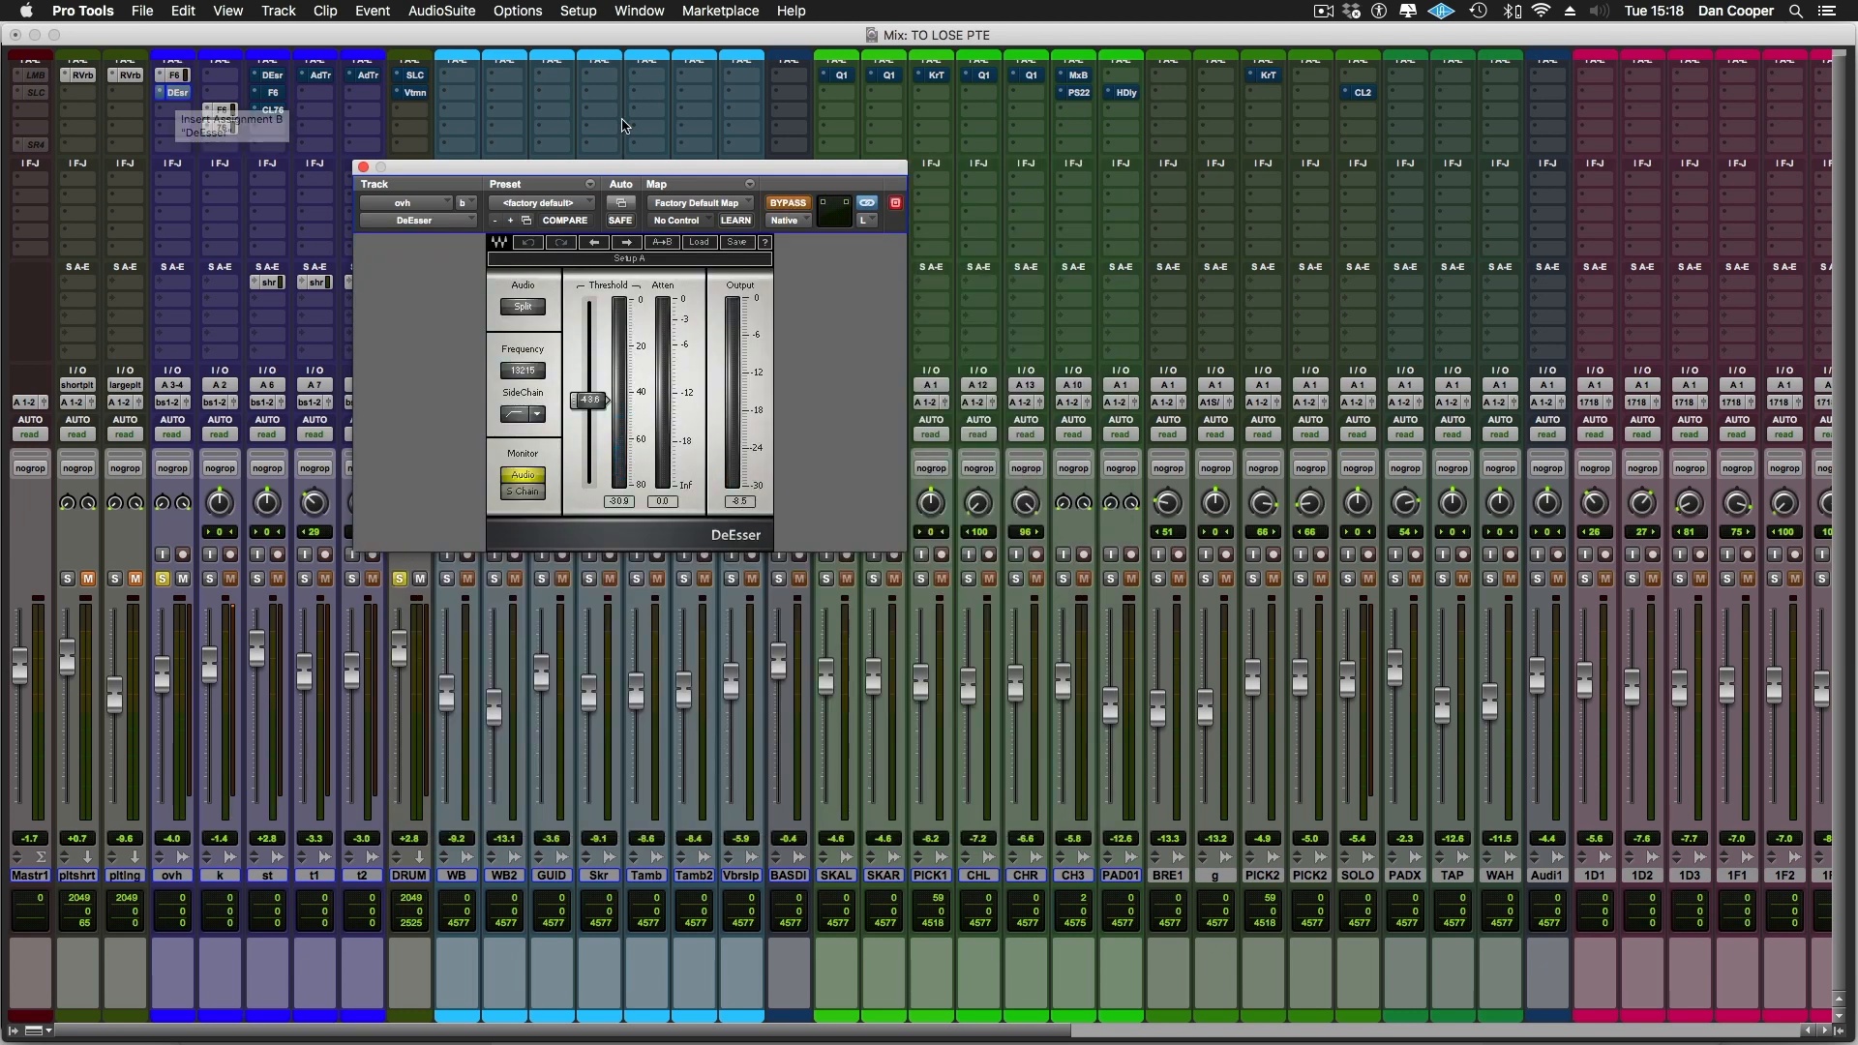
pyautogui.click(778, 208)
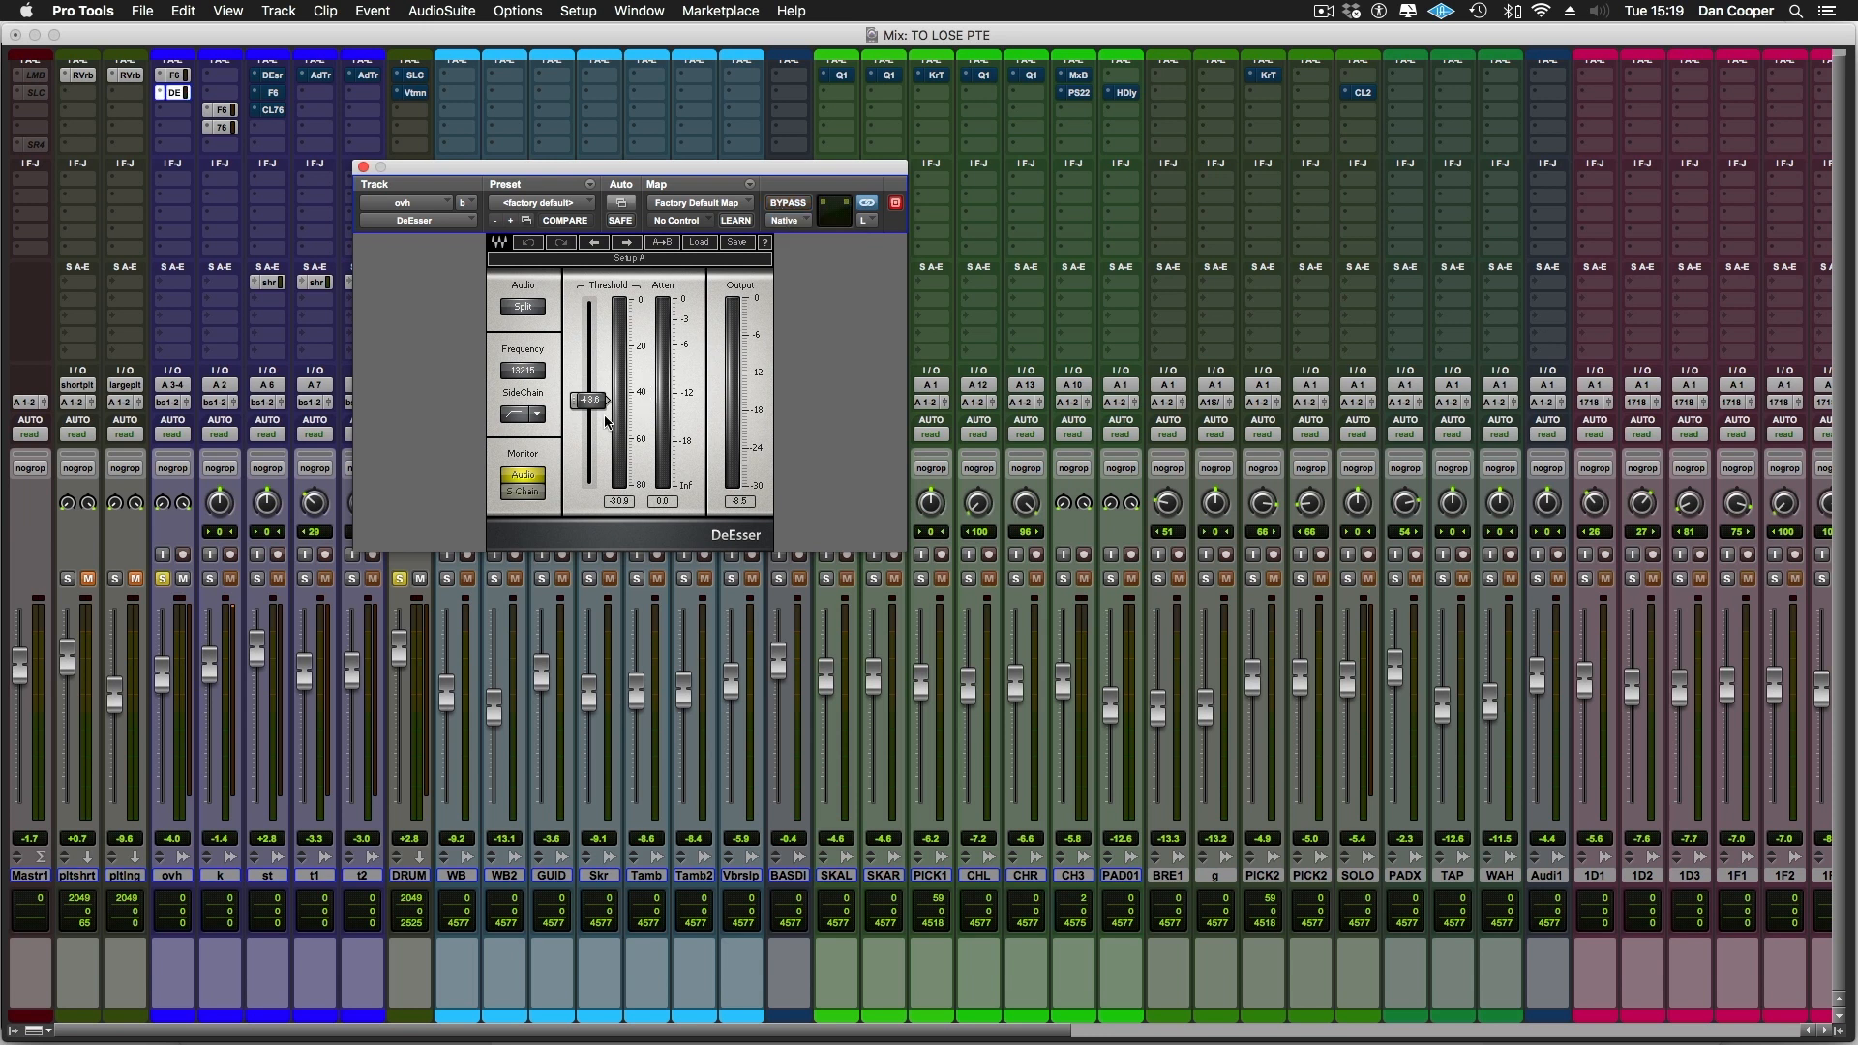
pyautogui.click(522, 491)
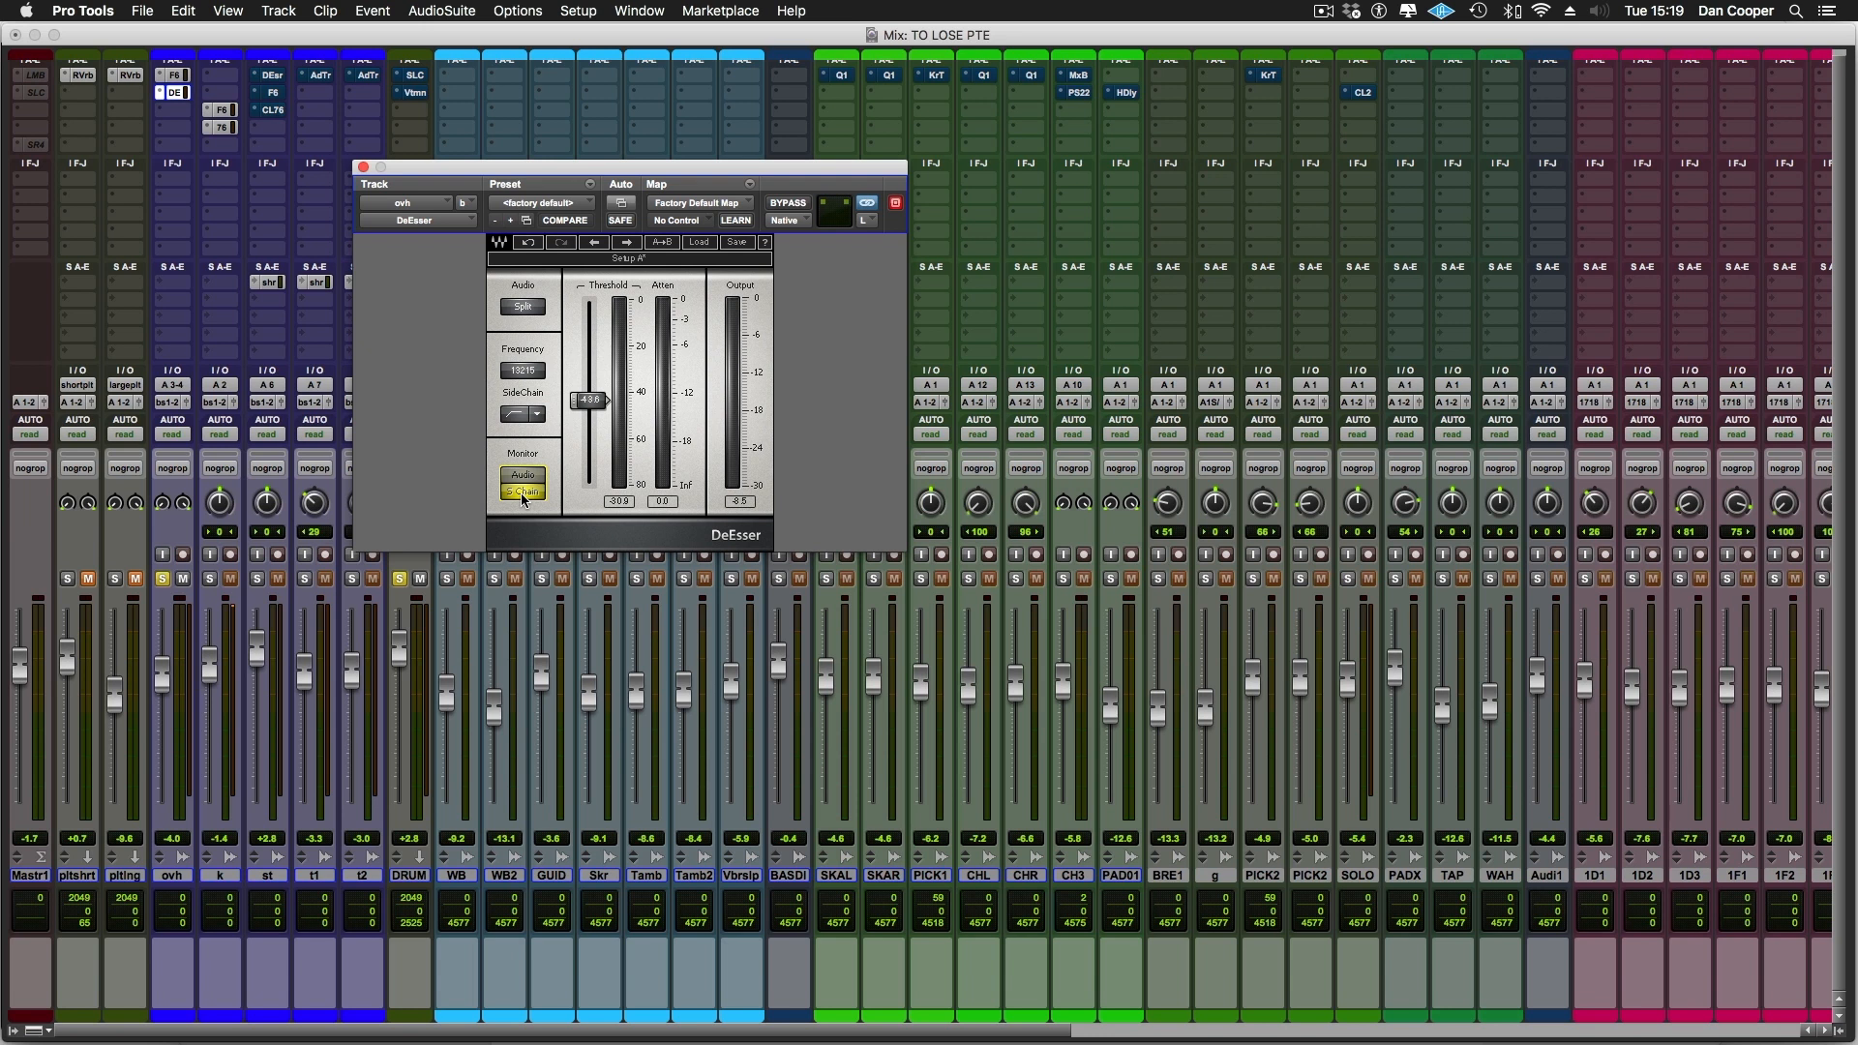
pyautogui.press('space')
pyautogui.moveTo(589, 399); pyautogui.dragTo(607, 402)
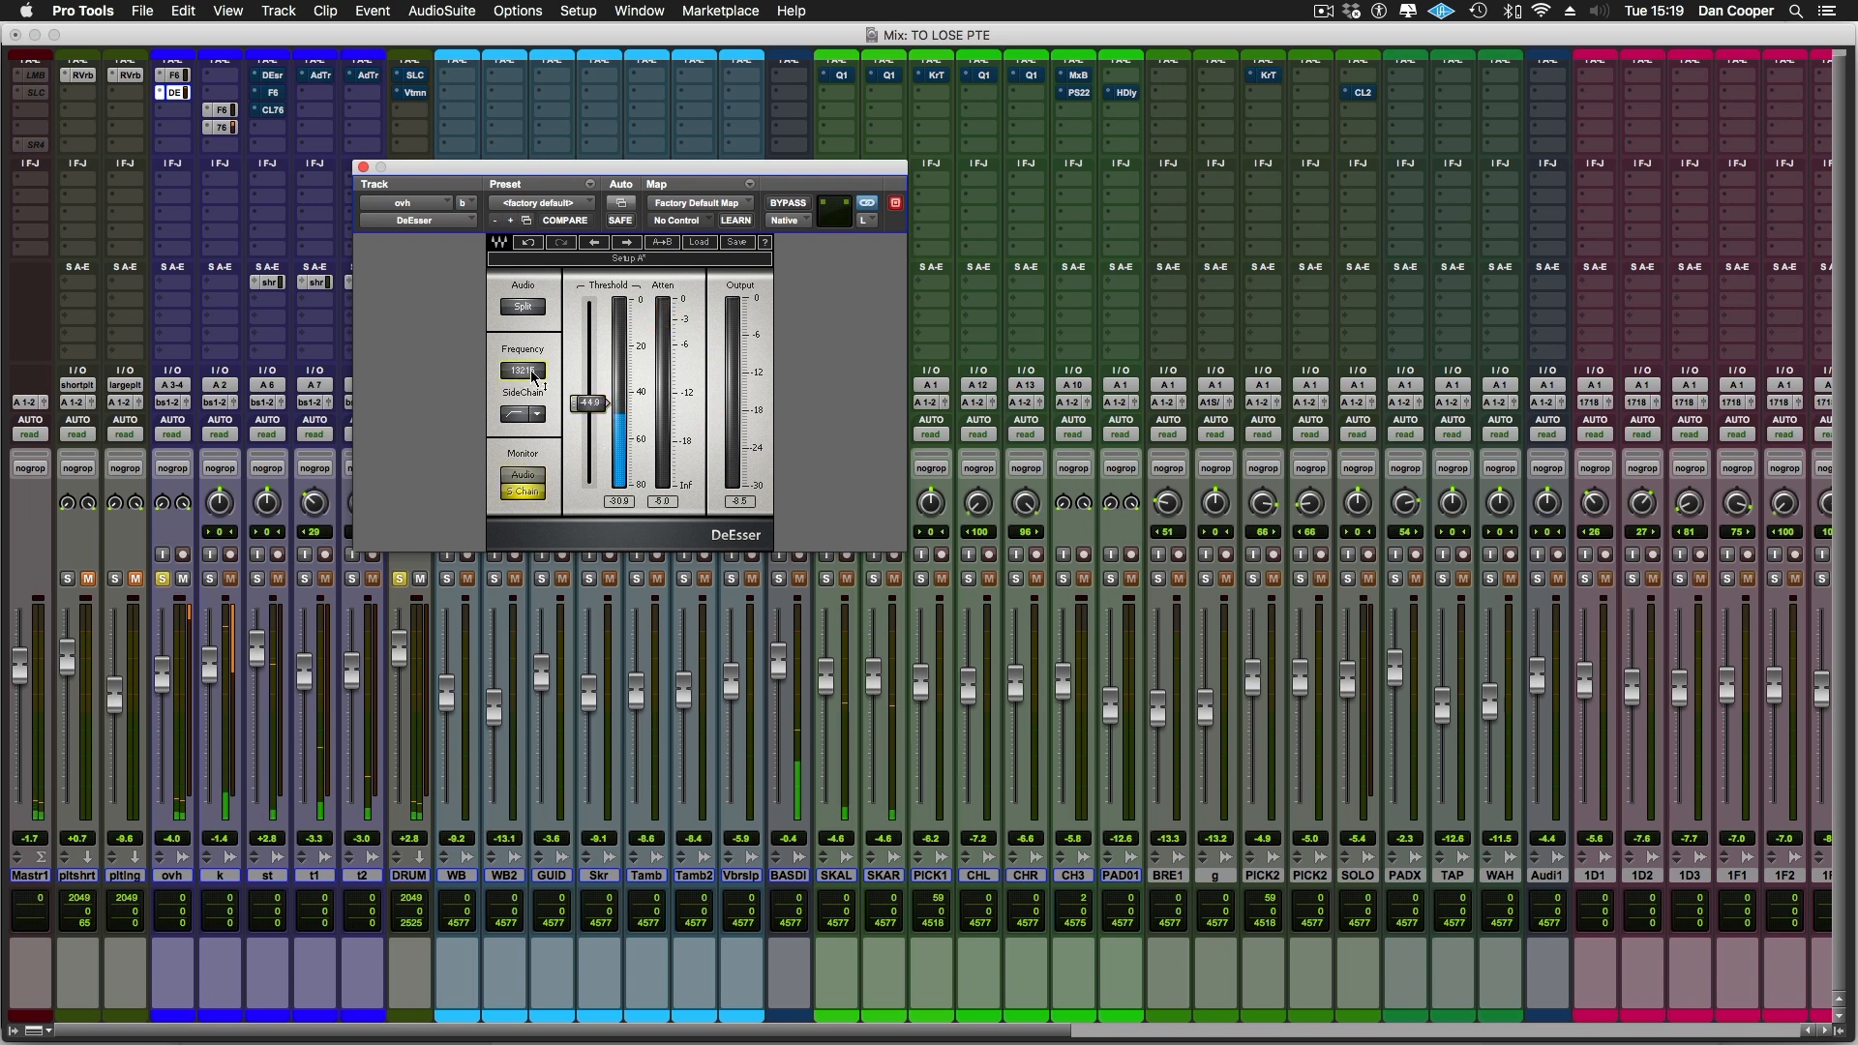
# Lower the overheads' DeEsser frequency to about 7000 Hz, return monitoring to audio, and set the threshold to about -45
pyautogui.scroll(-5, 523, 377)
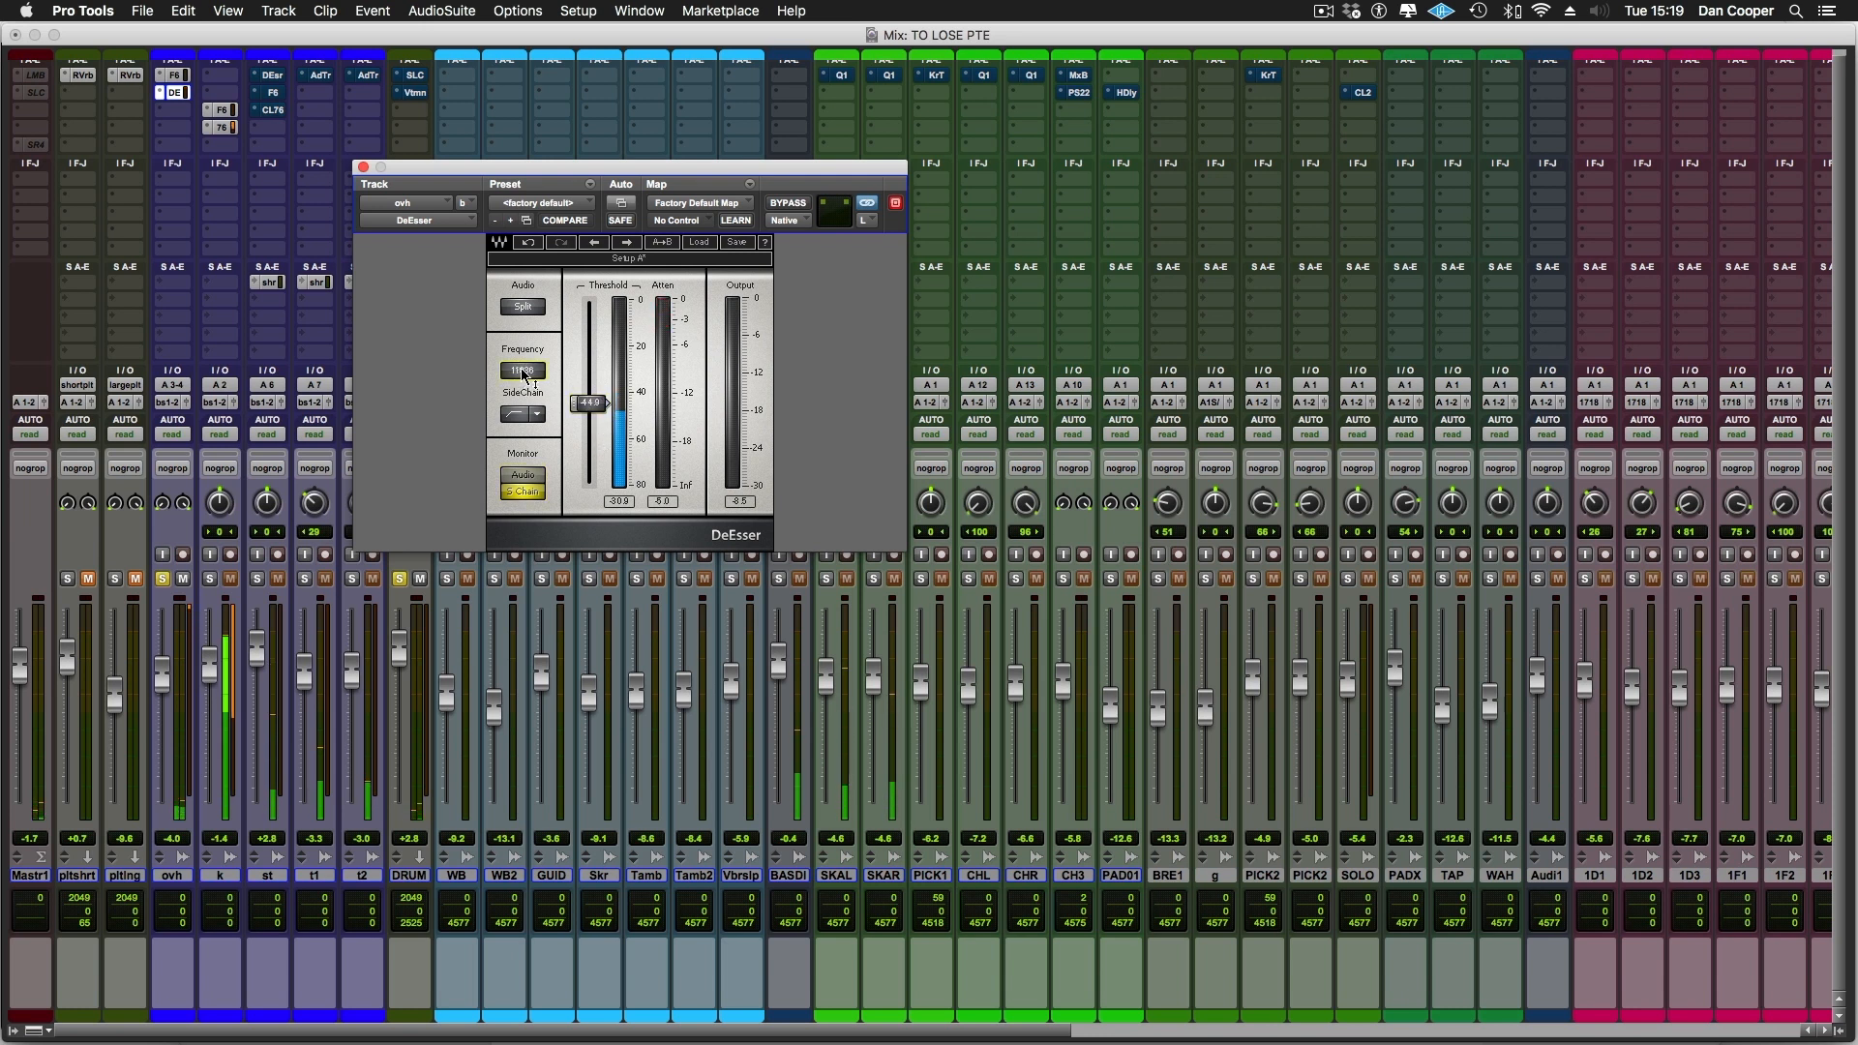
pyautogui.scroll(-3, 523, 377)
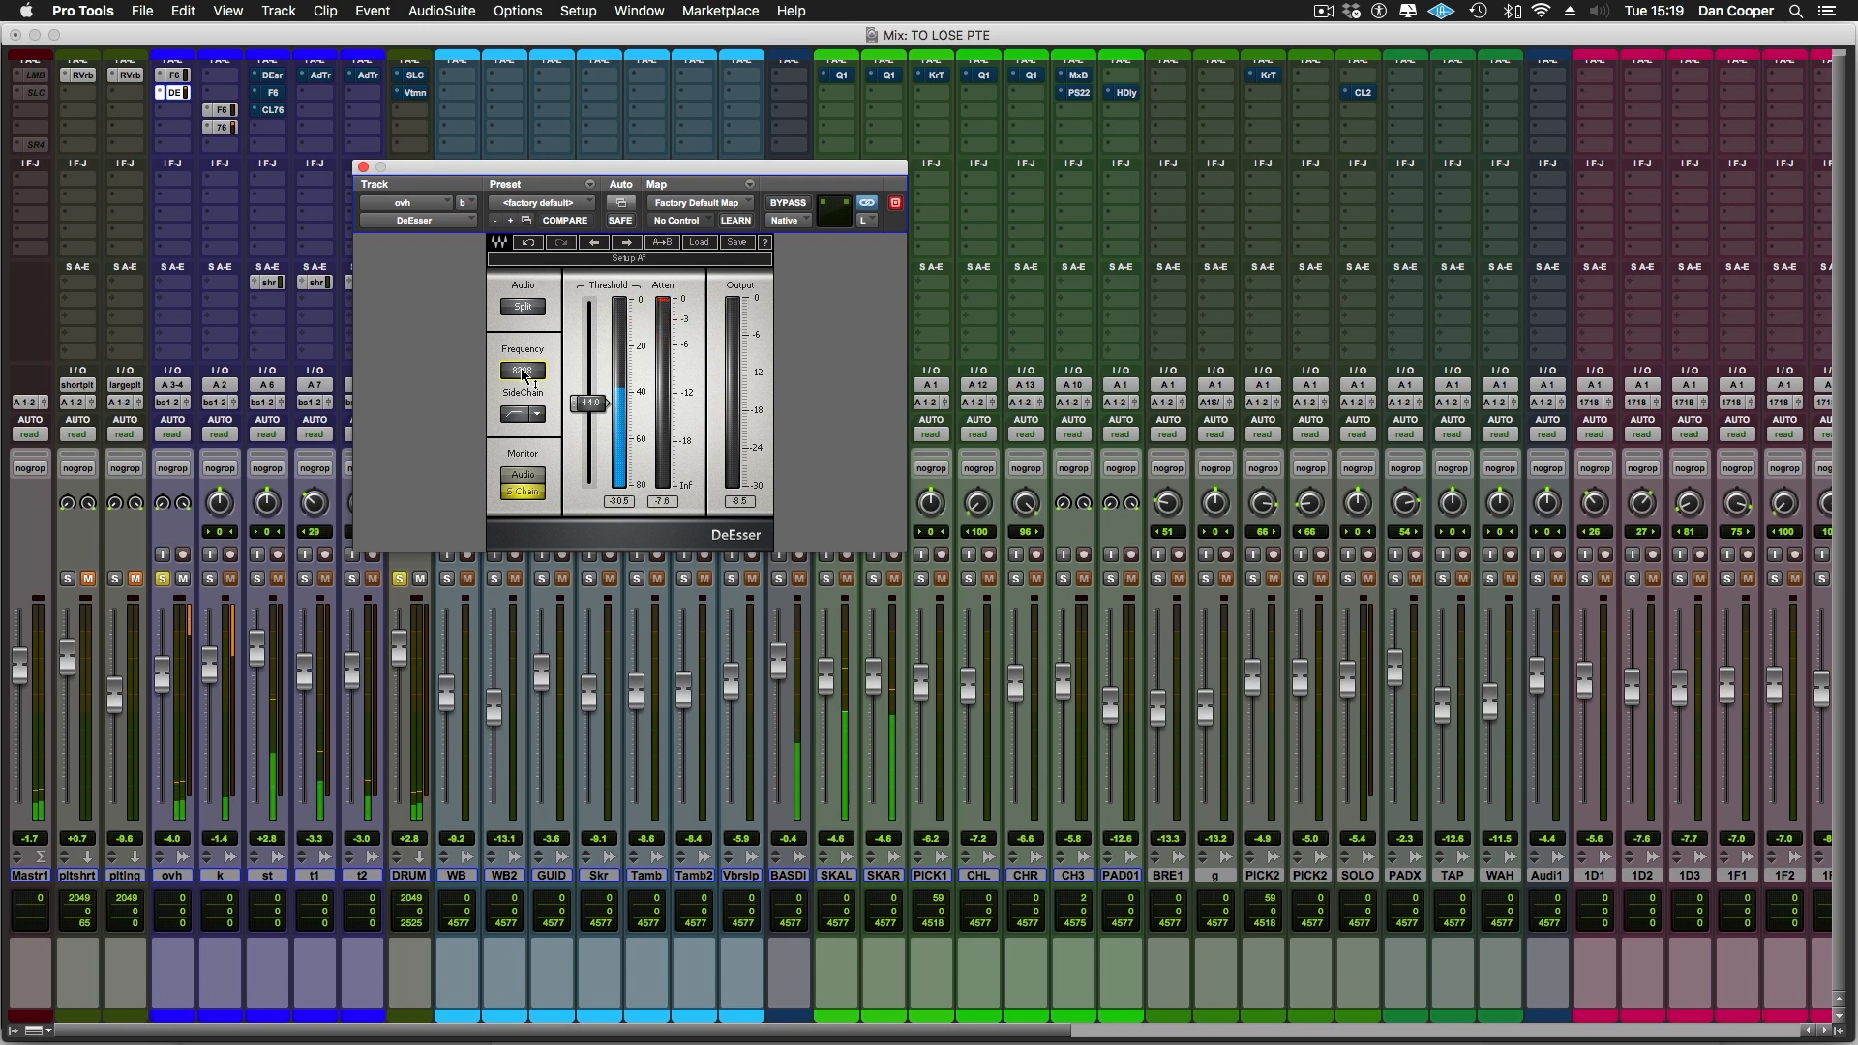
pyautogui.scroll(-1, 523, 377)
pyautogui.click(523, 474)
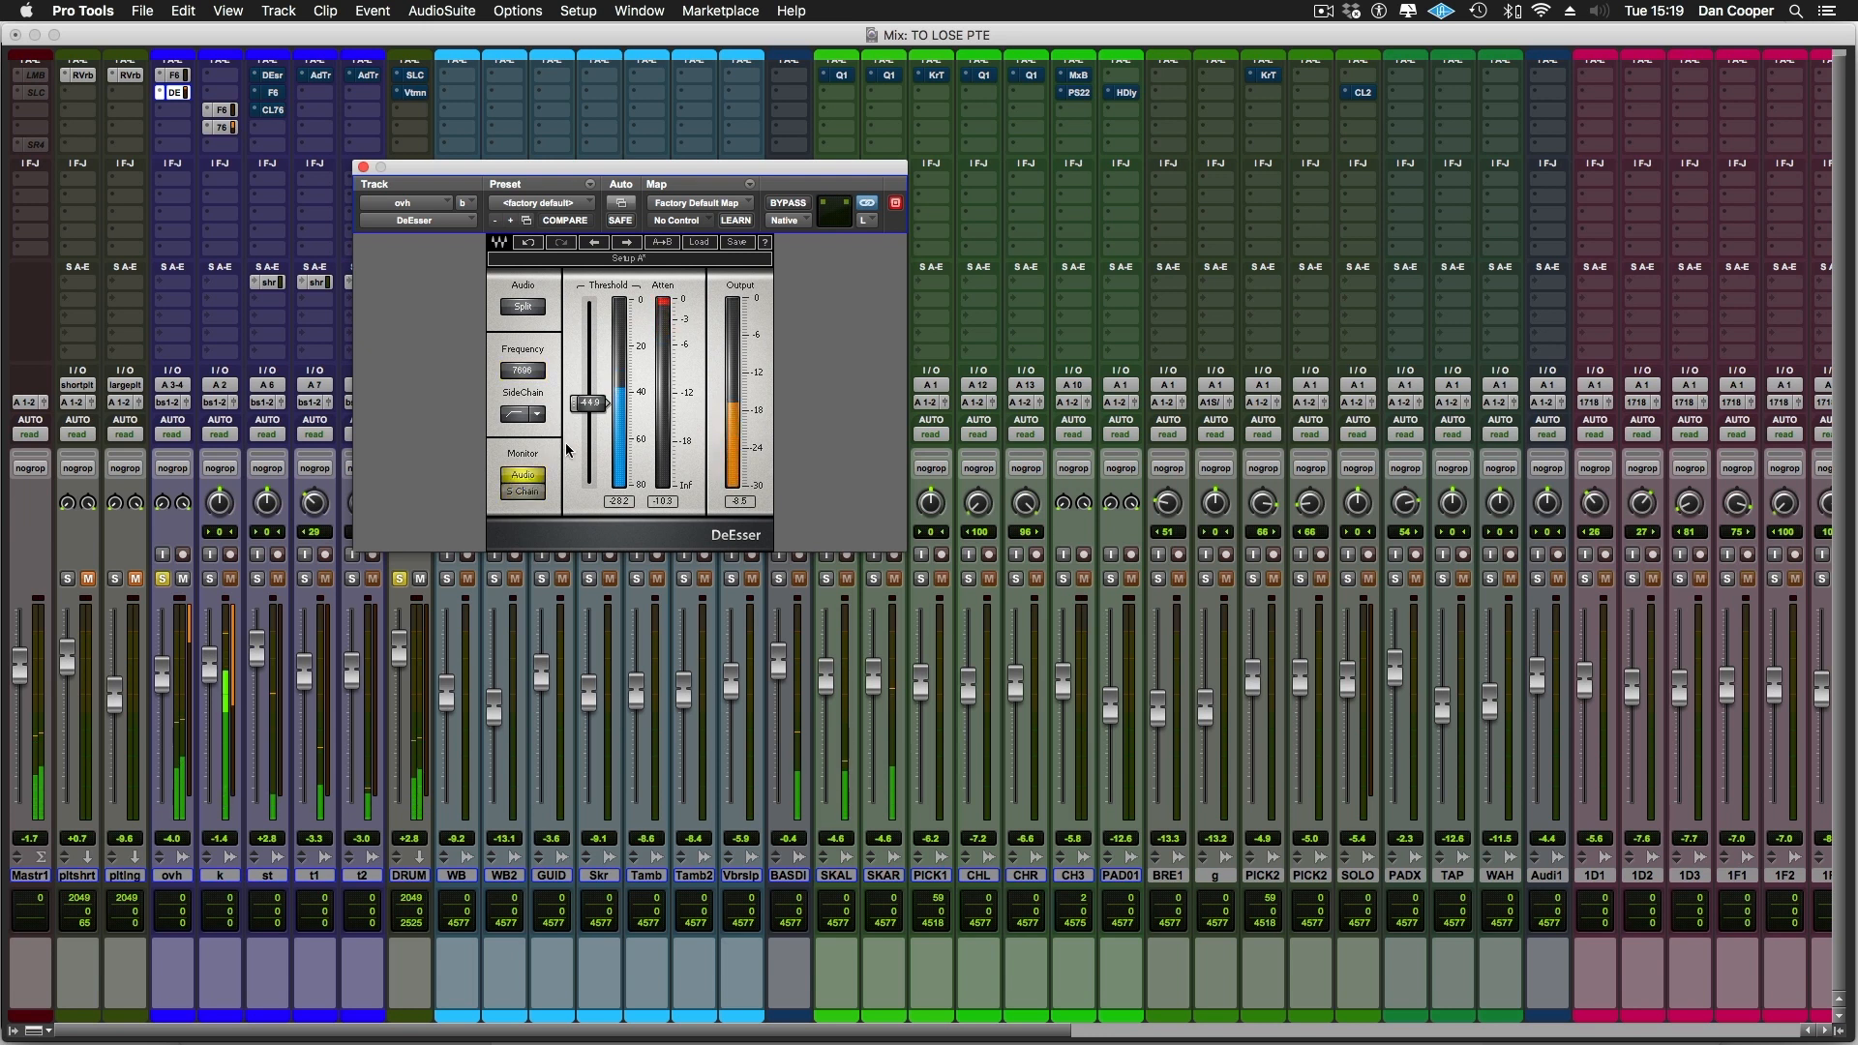
pyautogui.moveTo(588, 402); pyautogui.dragTo(588, 405)
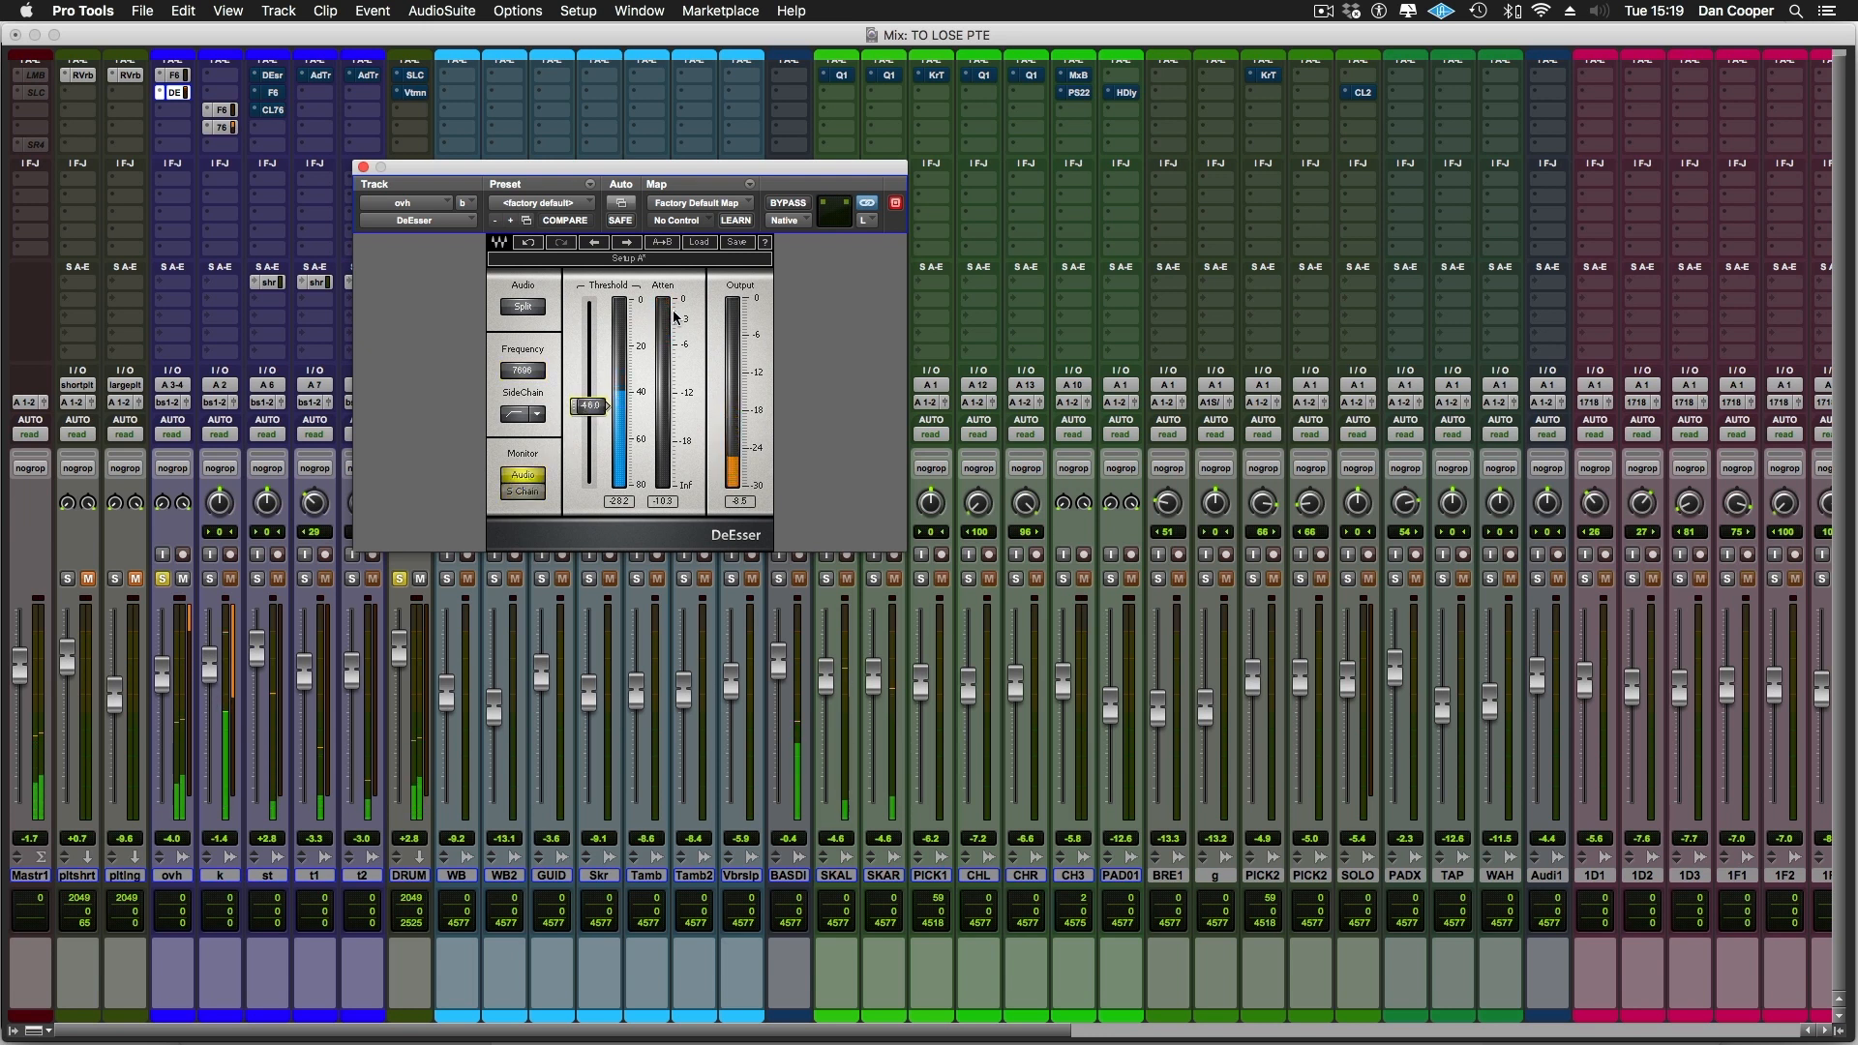
# Compare the overheads with their DeEsser bypassed and active, leave it active, and close the plug-in window
pyautogui.click(789, 203)
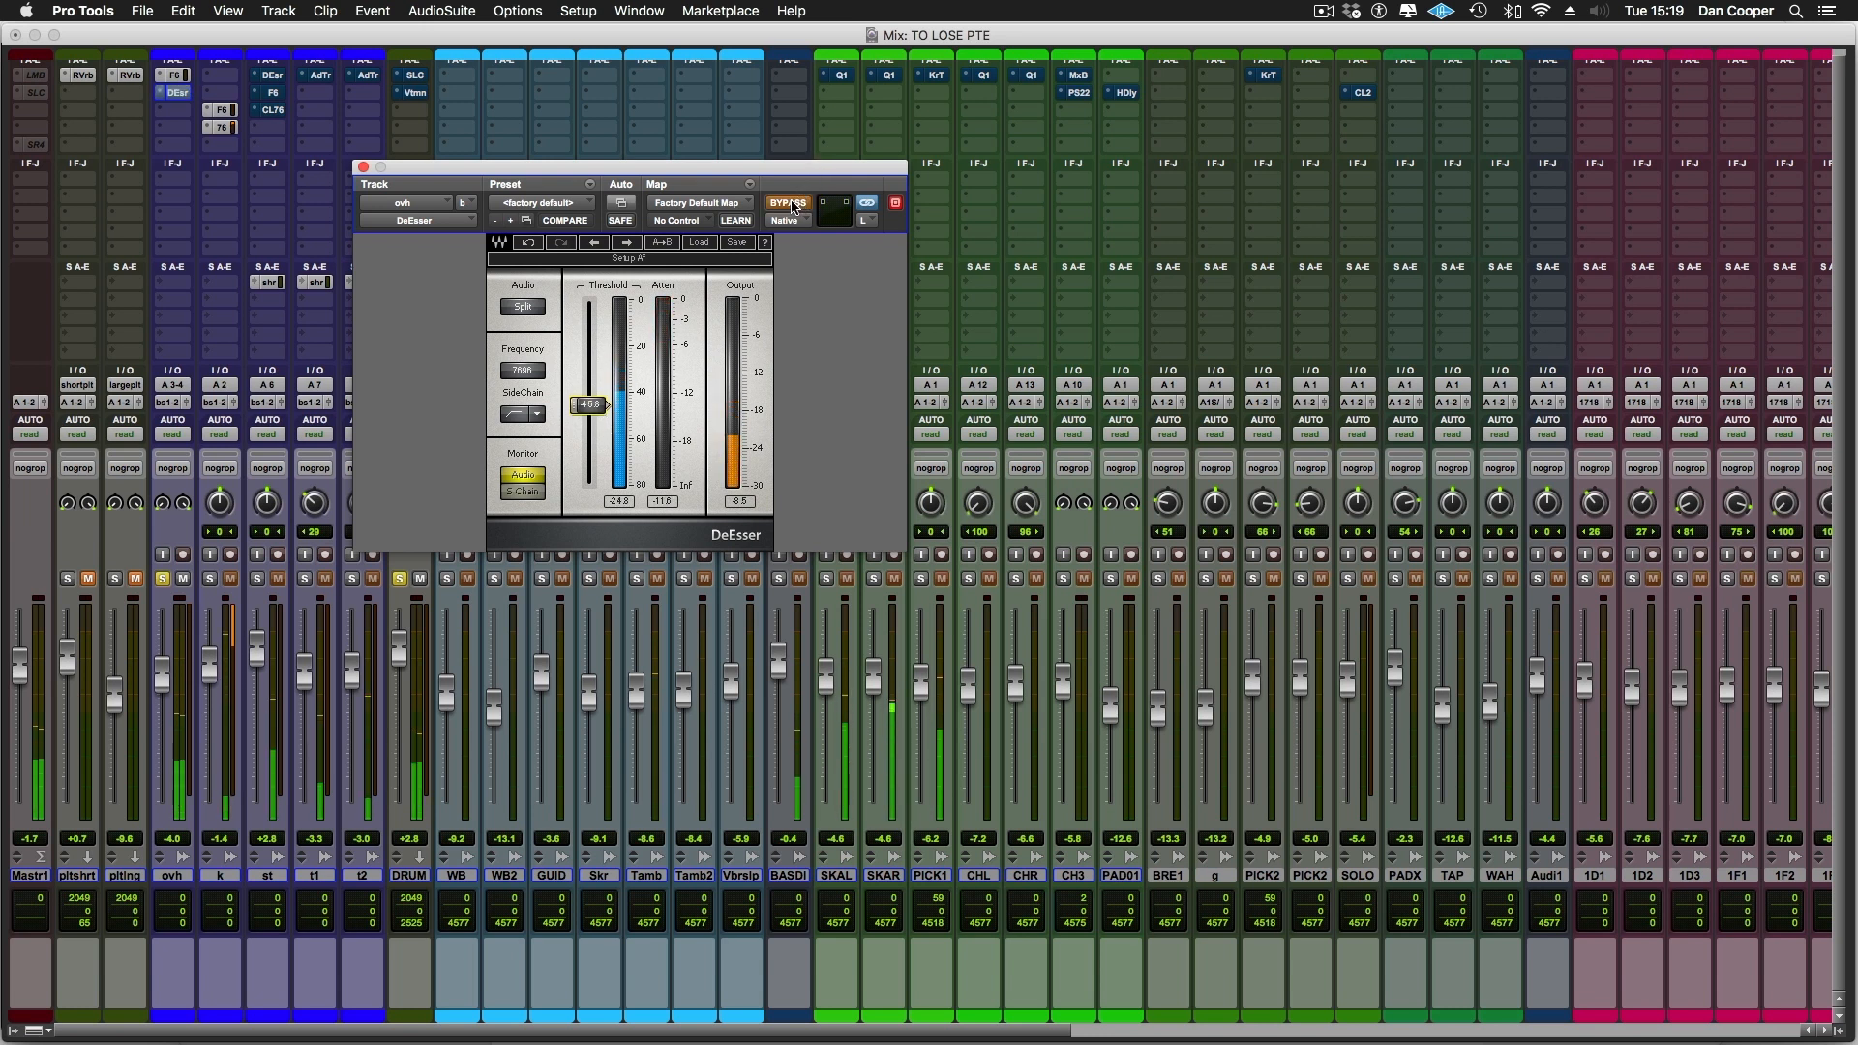
pyautogui.click(790, 204)
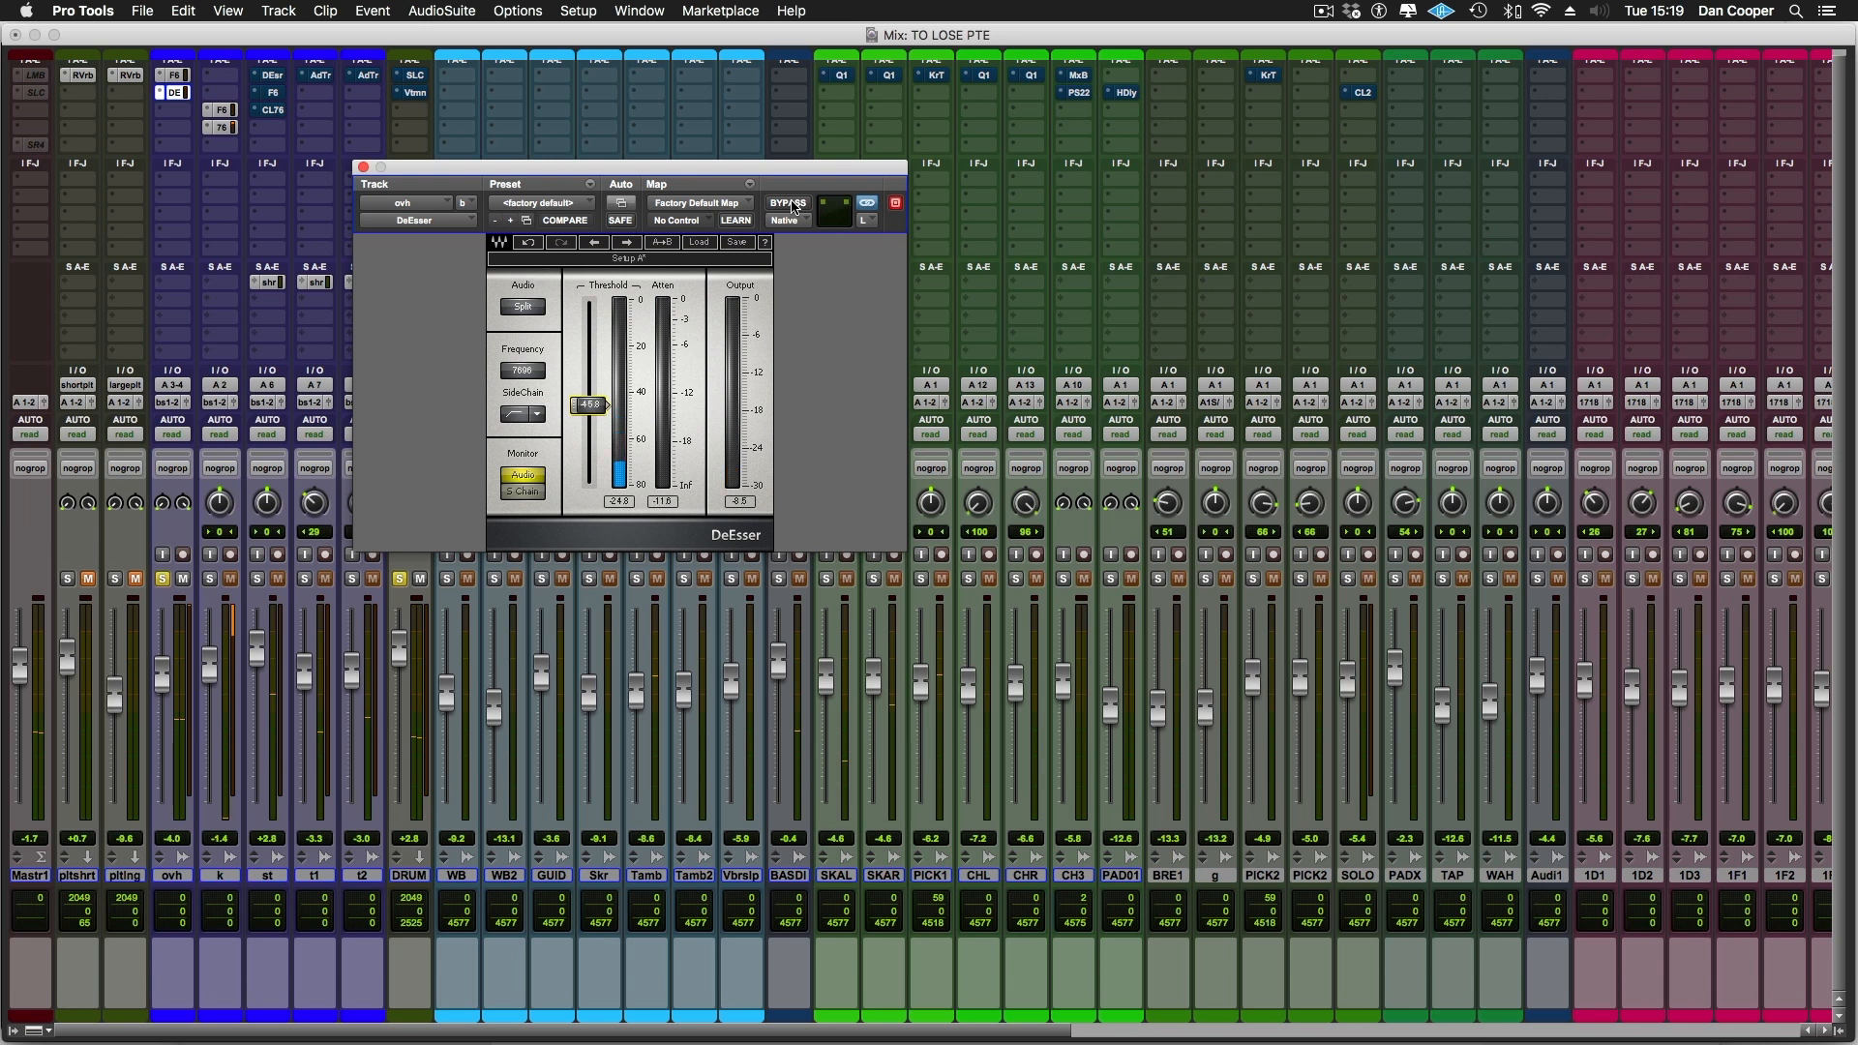
pyautogui.click(363, 166)
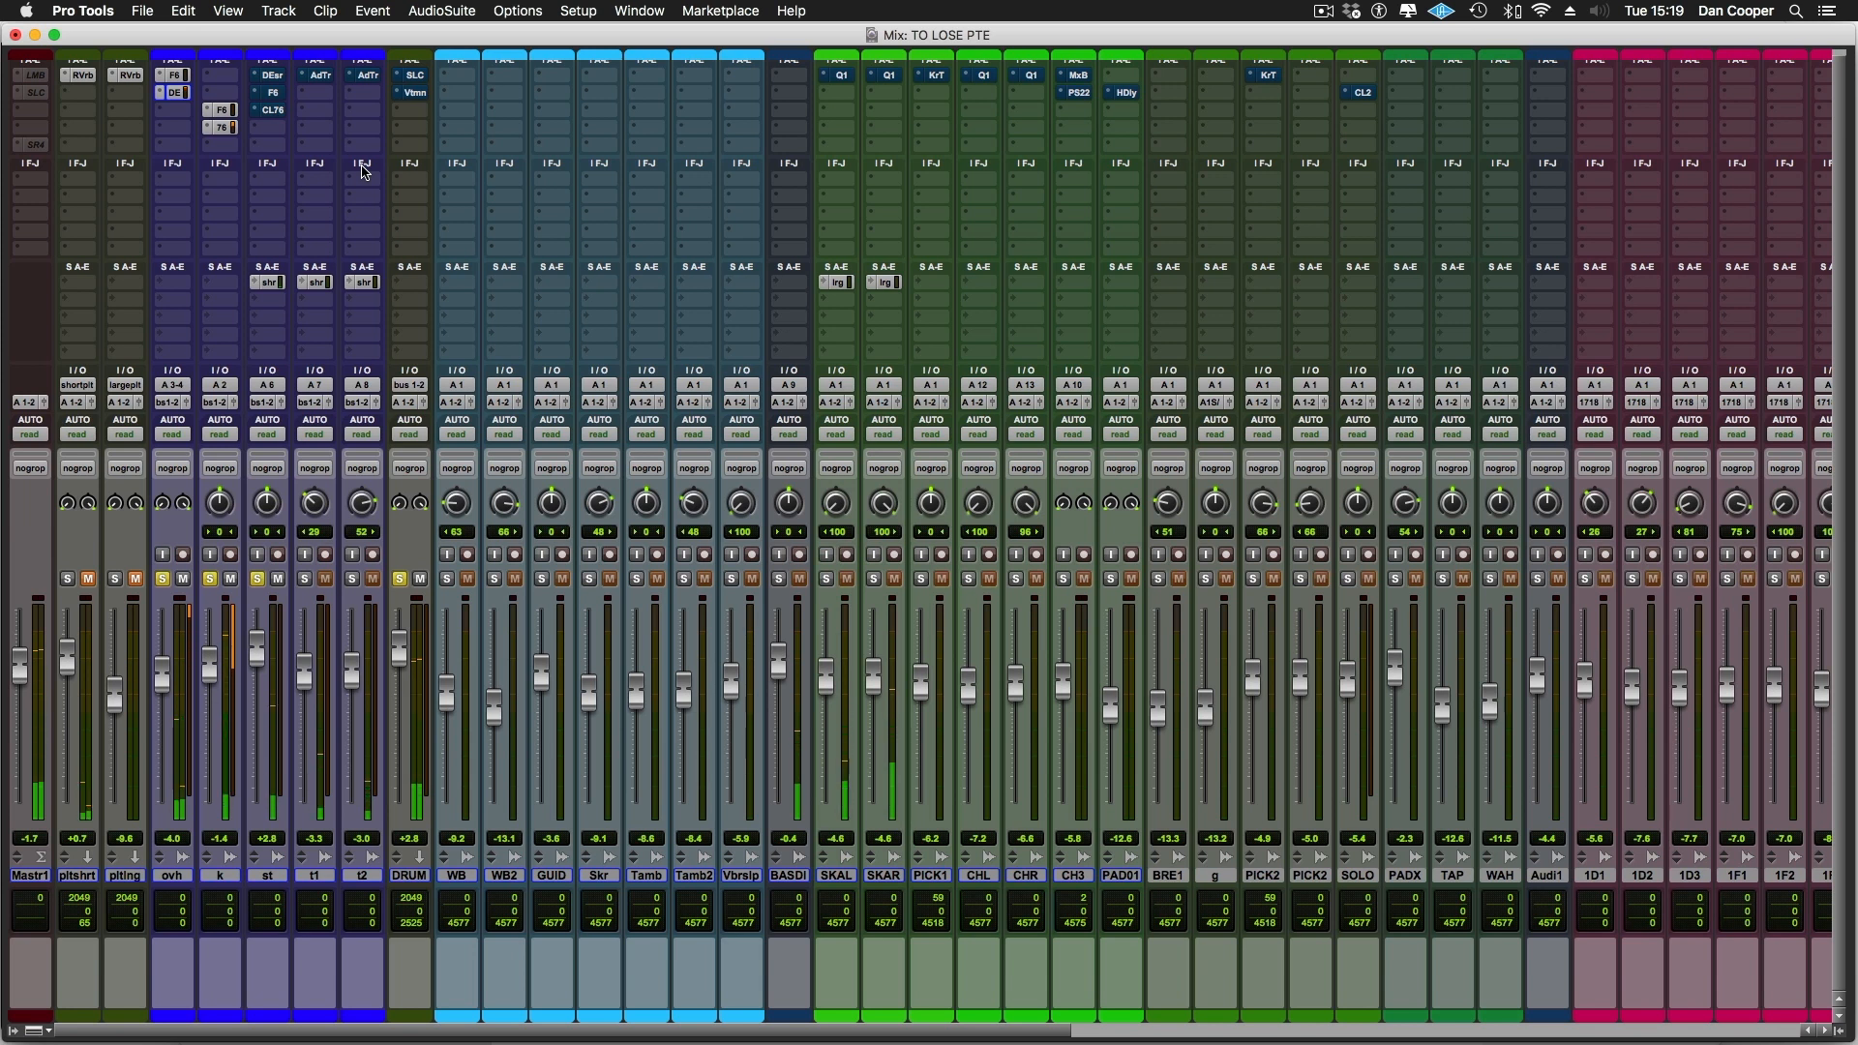
# Open the snare's F6 and boost bands 4 and 5 by about 10 dB and band 3 by about 7 dB
pyautogui.click(272, 93)
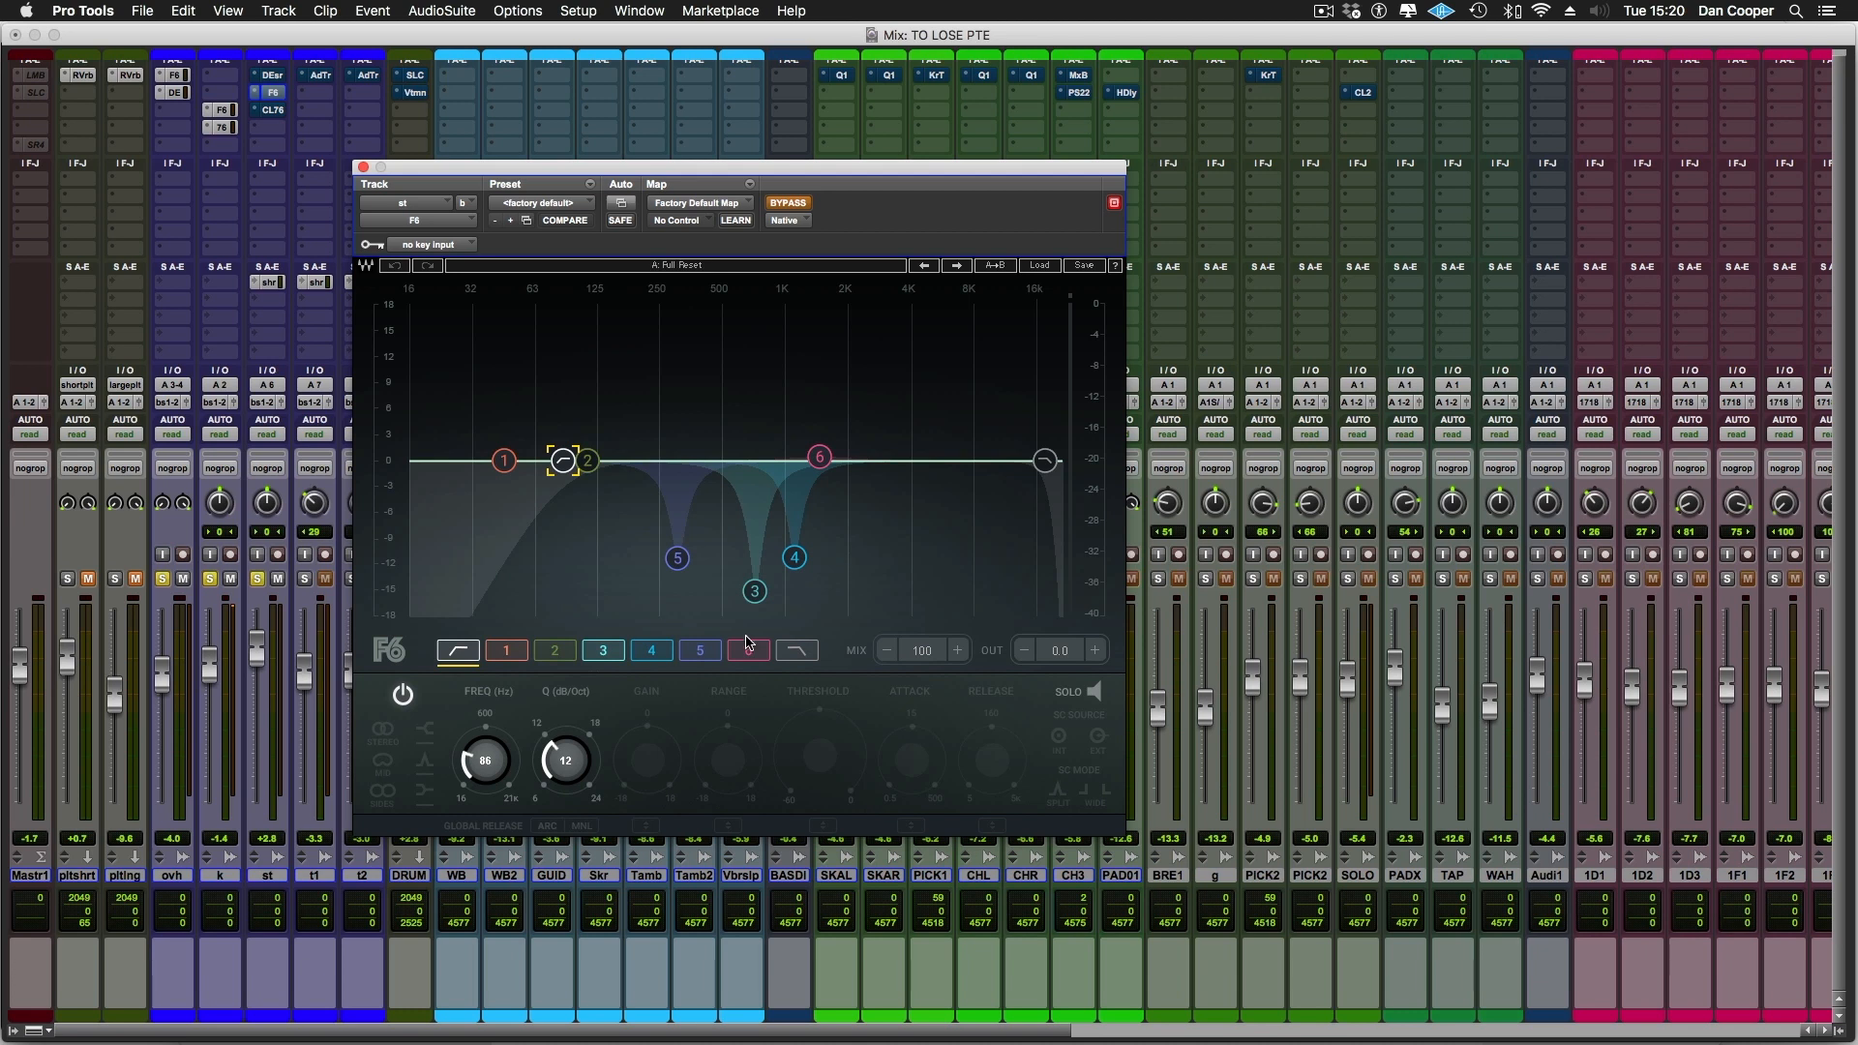
pyautogui.click(678, 559)
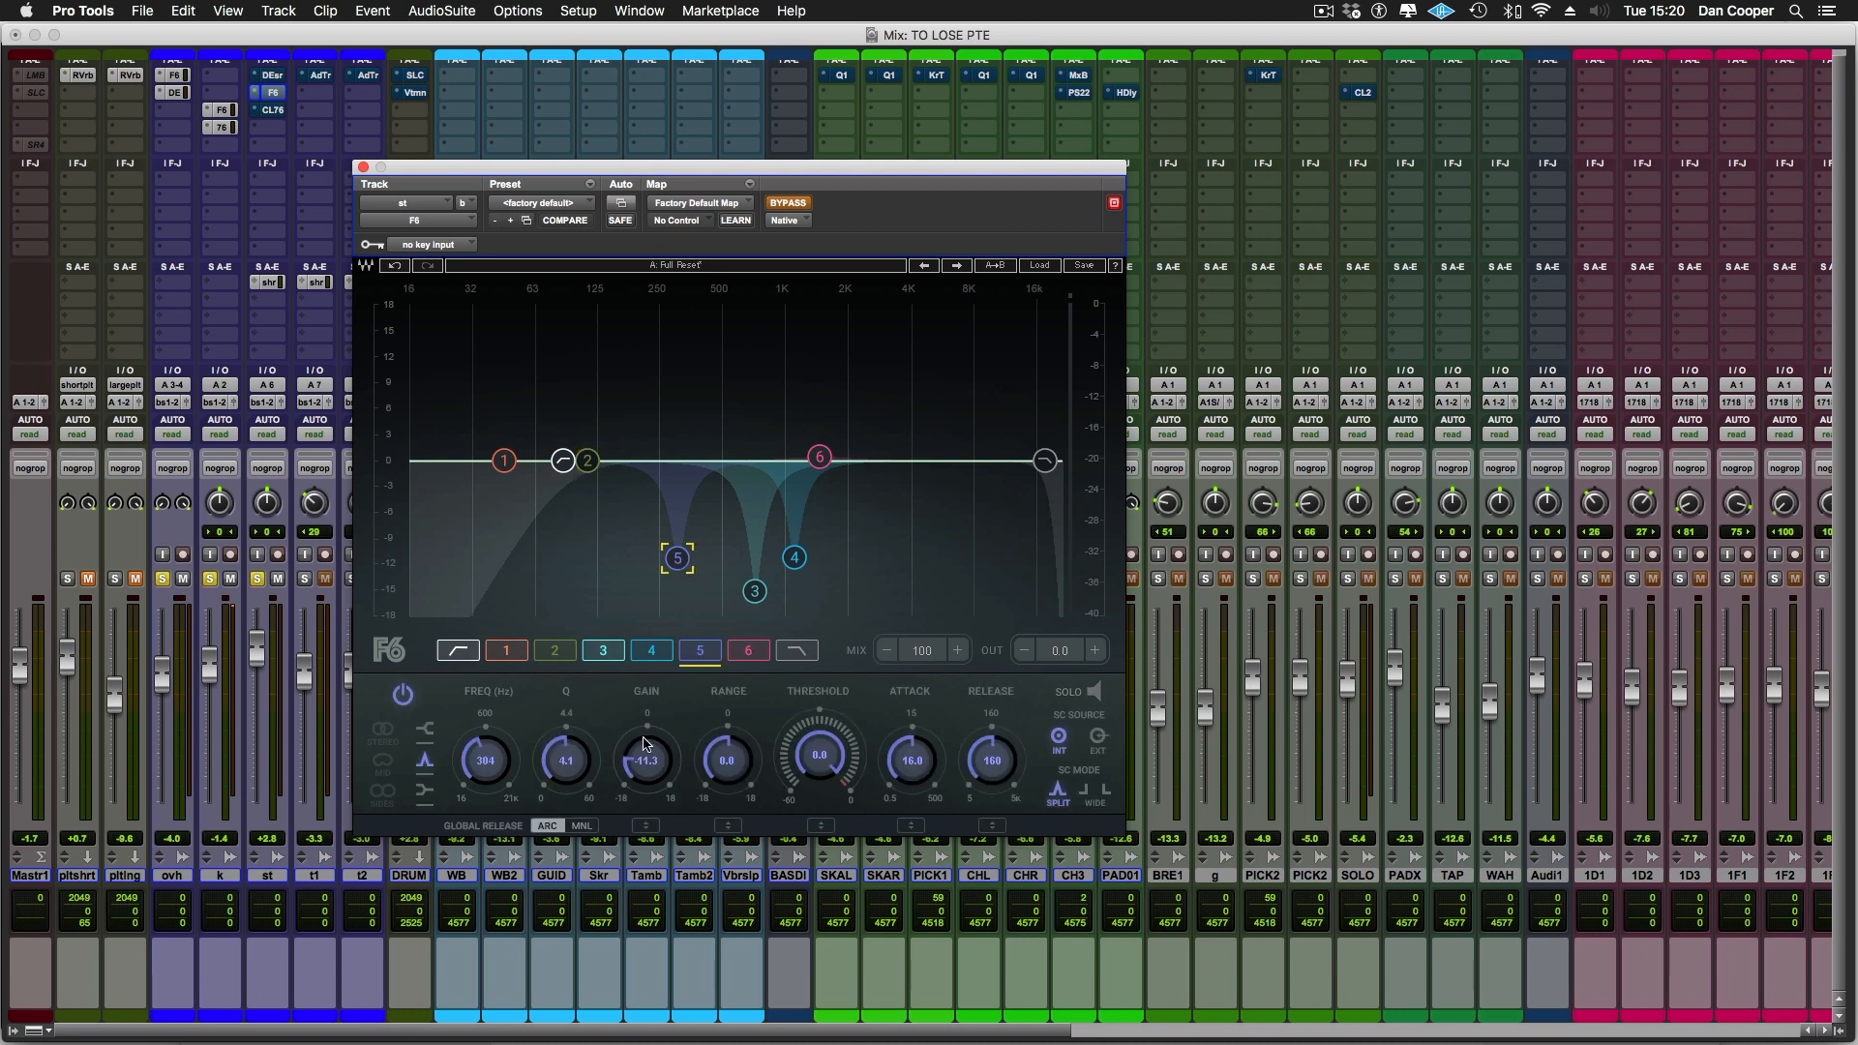
pyautogui.moveTo(646, 761); pyautogui.dragTo(647, 677)
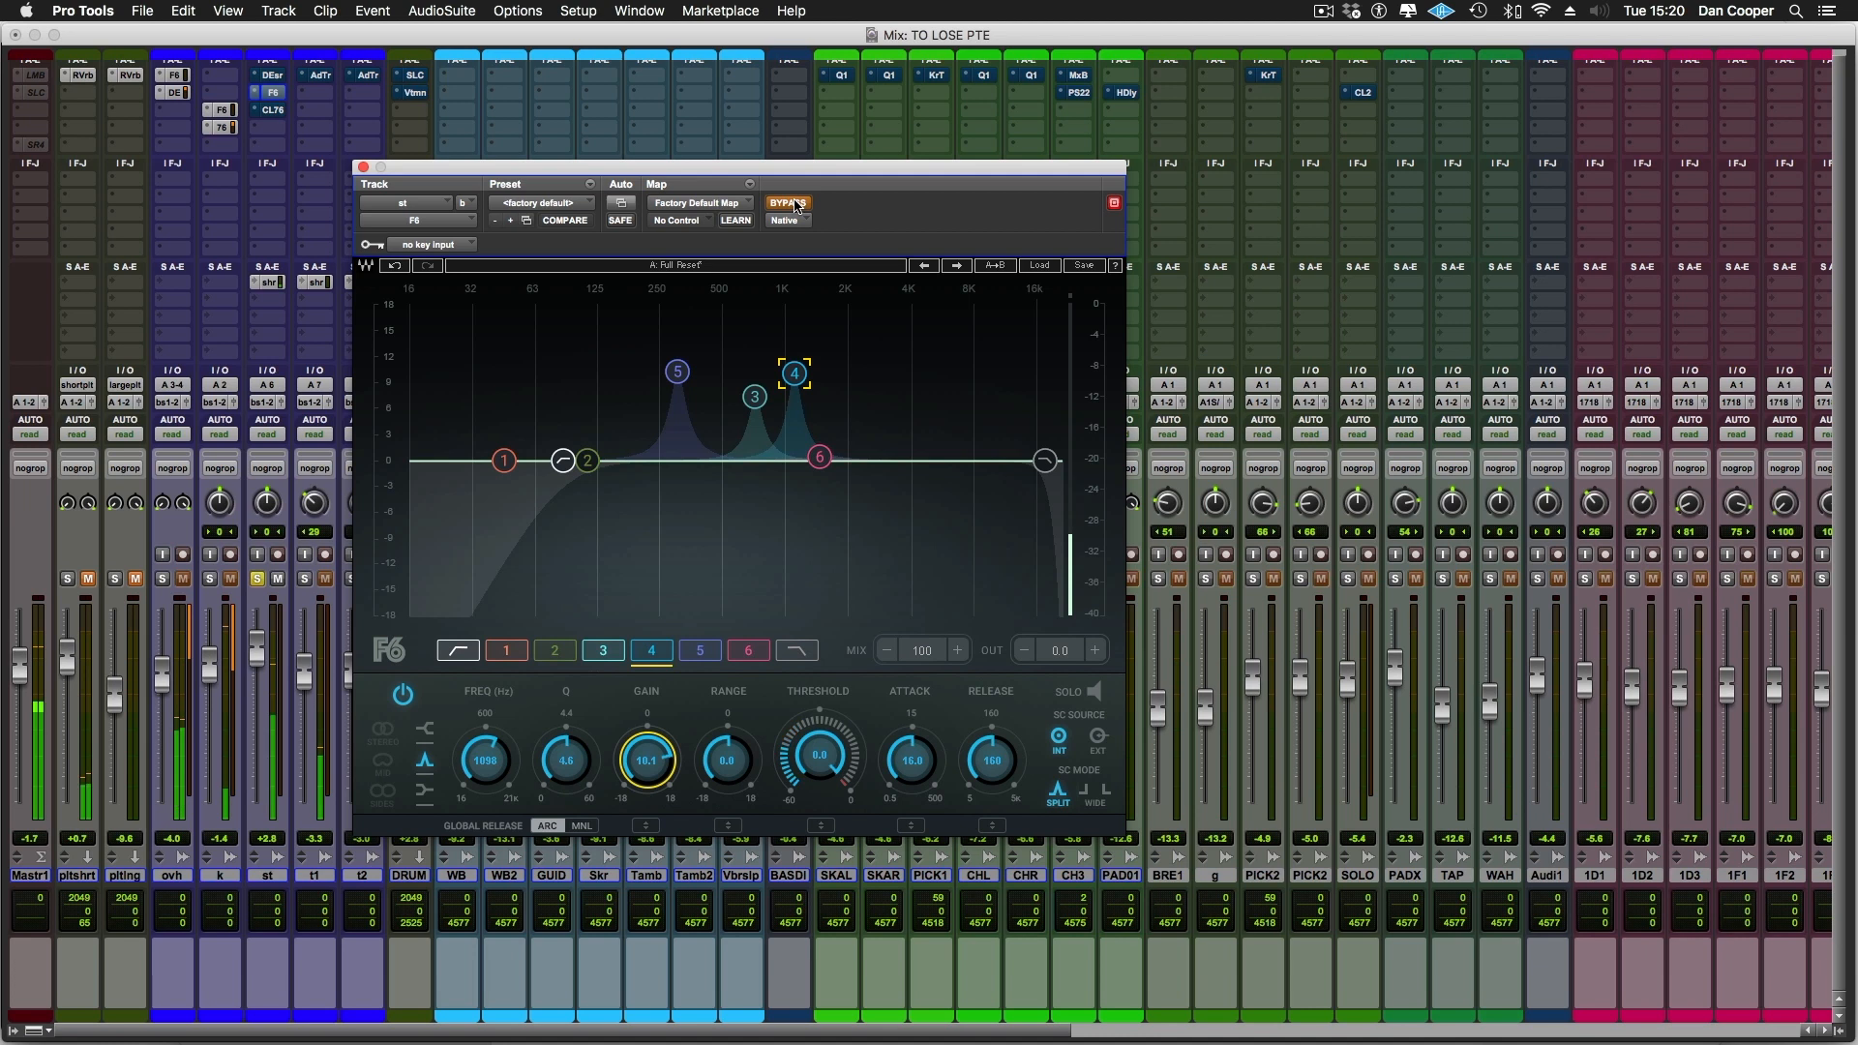
# Activate the snare's F6 and cut band 4 by about 9 dB, band 5 by about 11.5 dB and band 3 by 11.7 dB
pyautogui.click(796, 205)
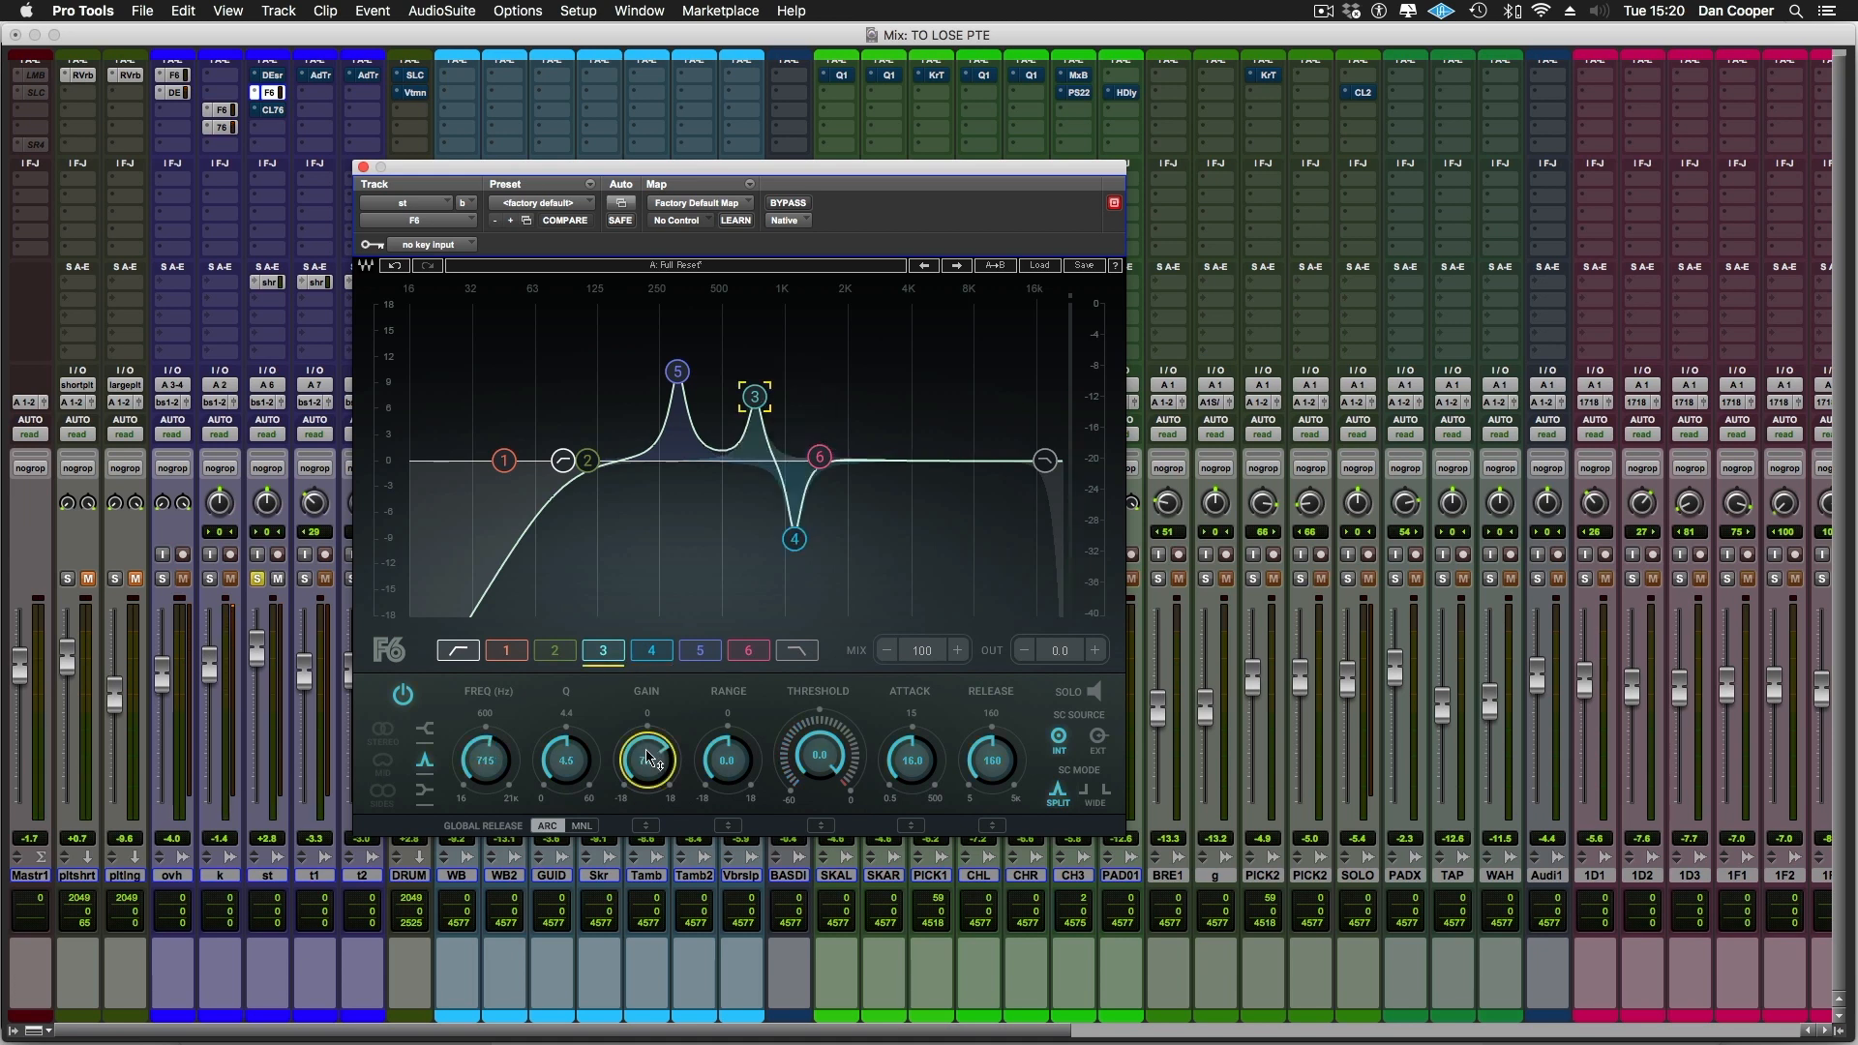
pyautogui.scroll(-10, 646, 757)
pyautogui.scroll(5, 647, 757)
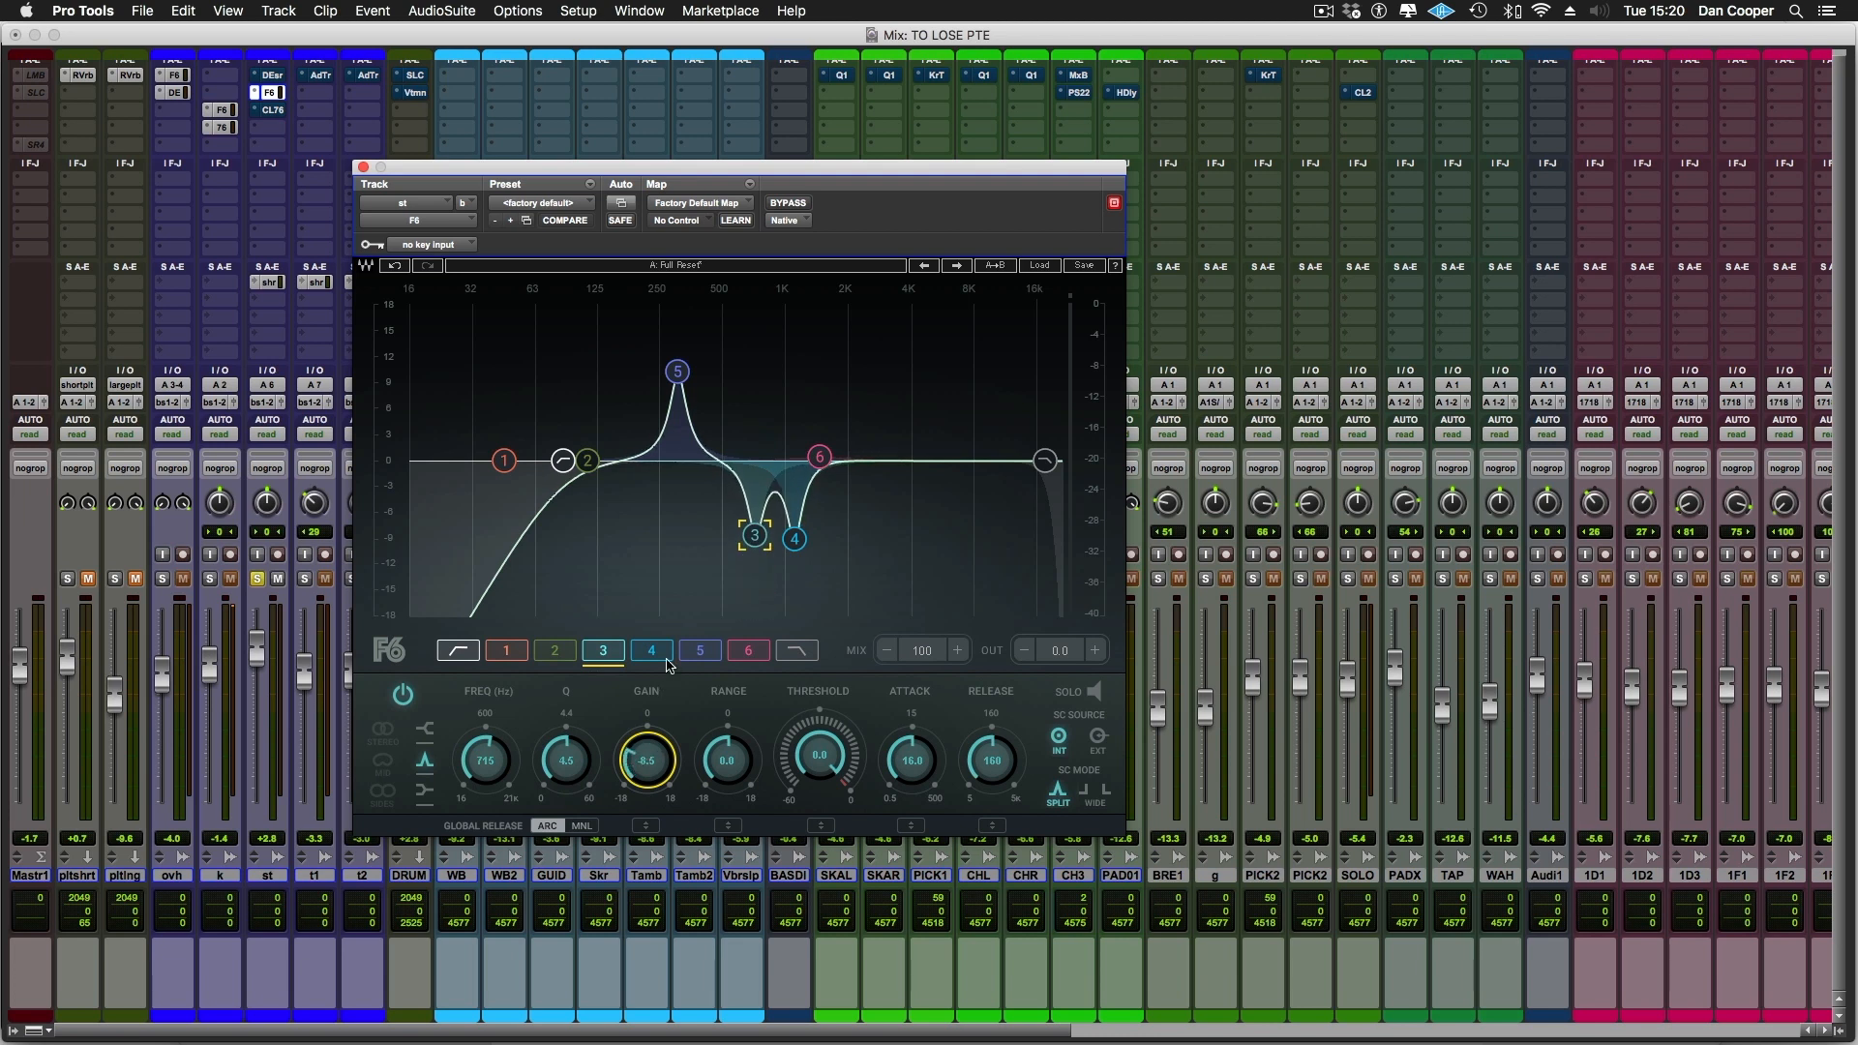
pyautogui.click(679, 372)
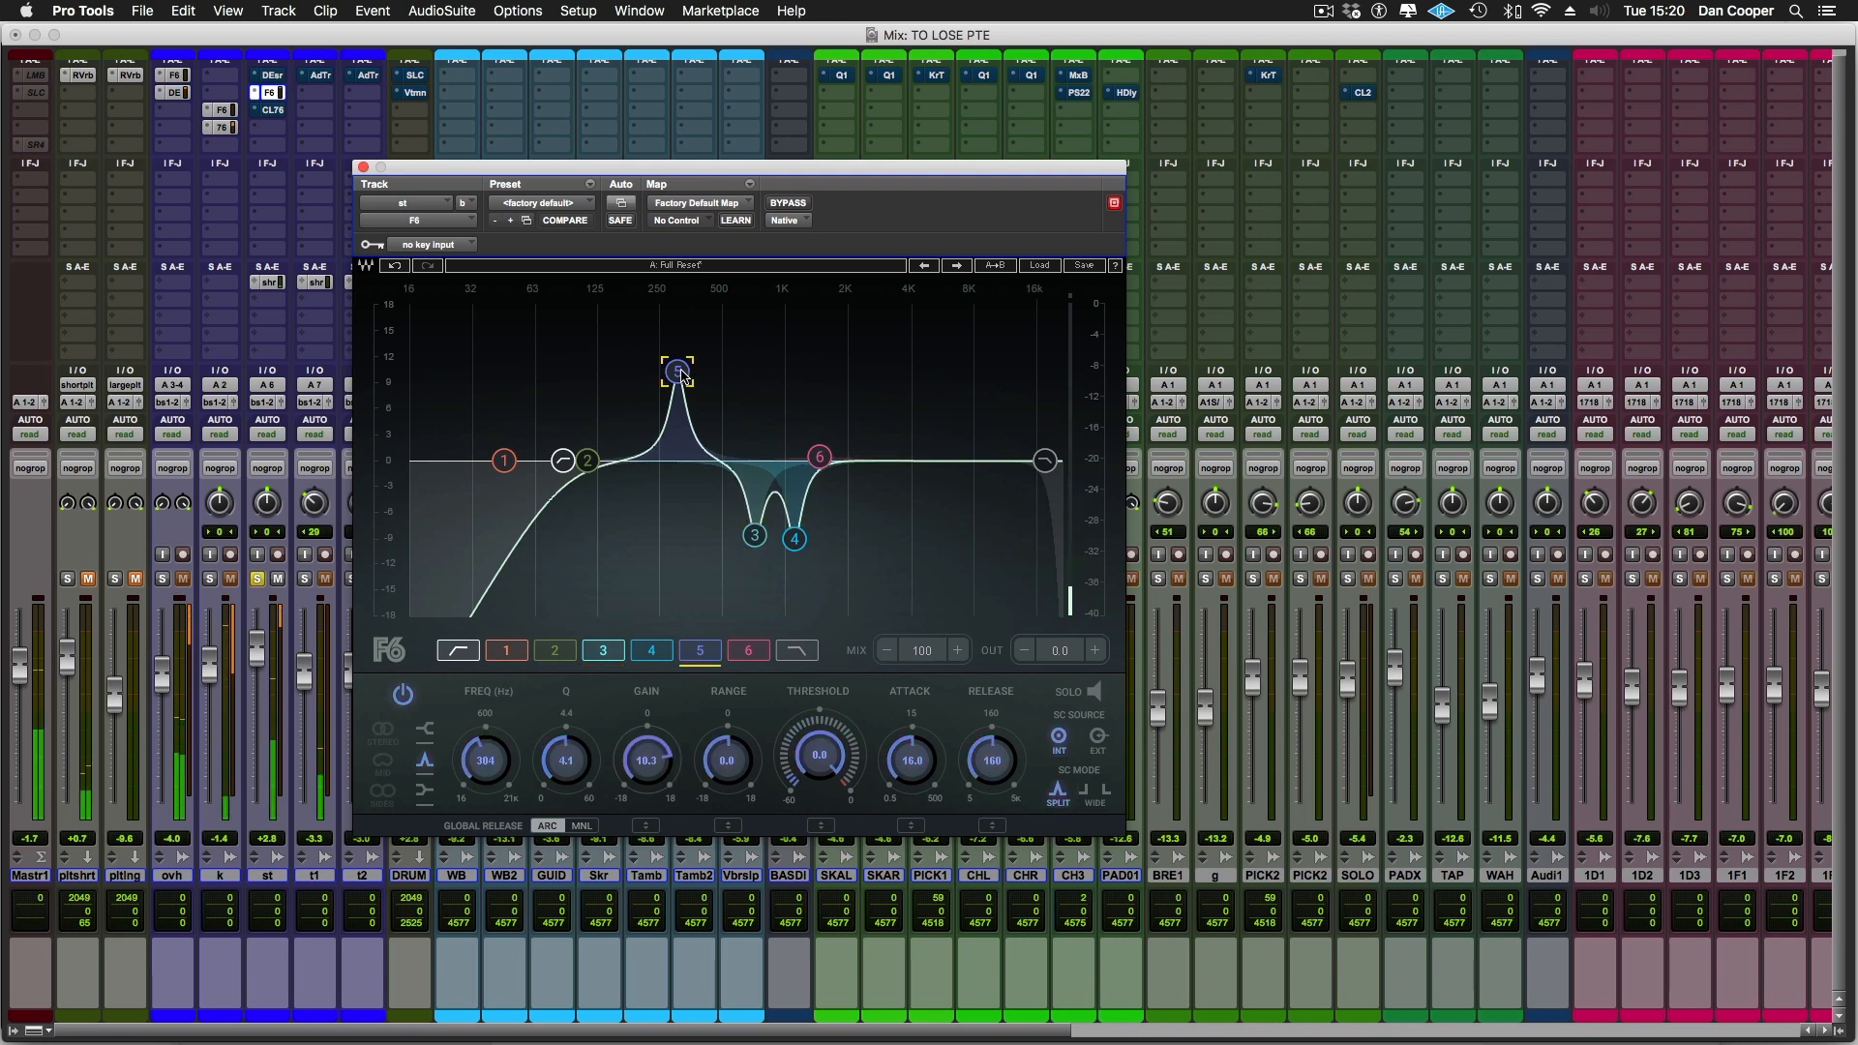
pyautogui.scroll(-7, 650, 758)
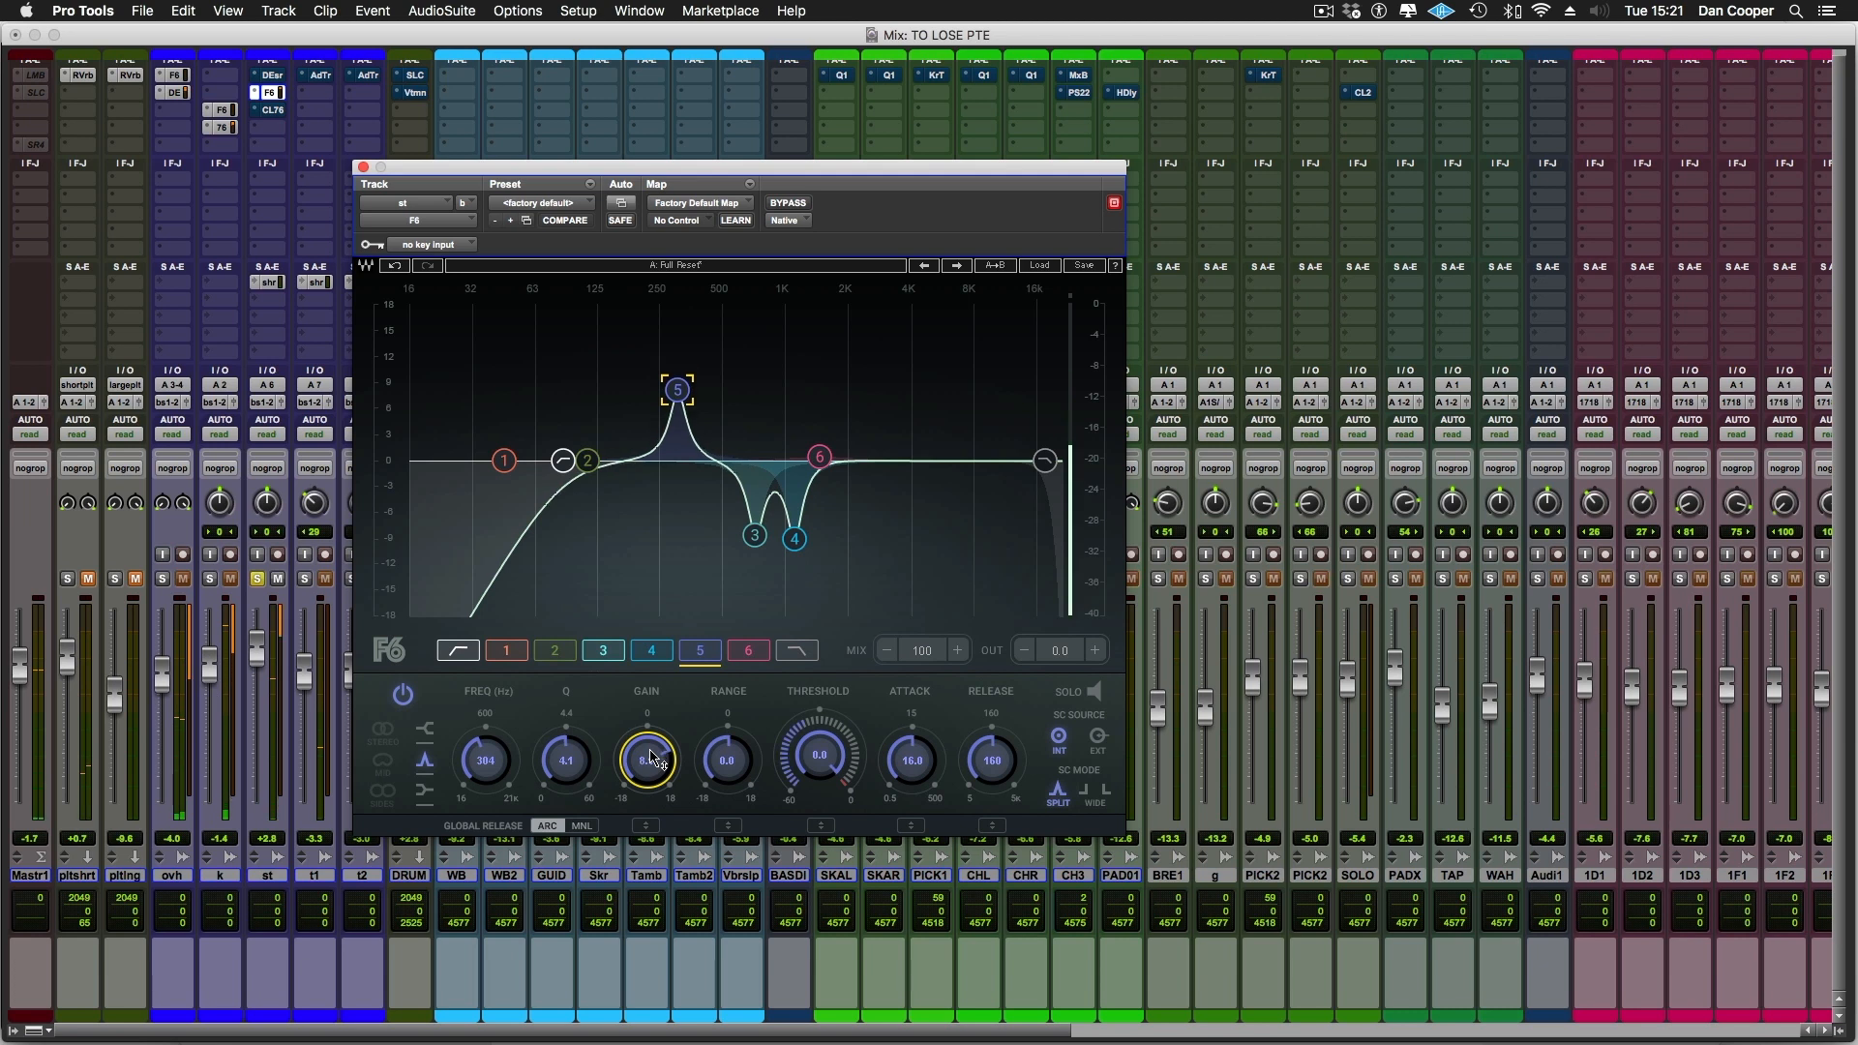
pyautogui.scroll(-3, 651, 758)
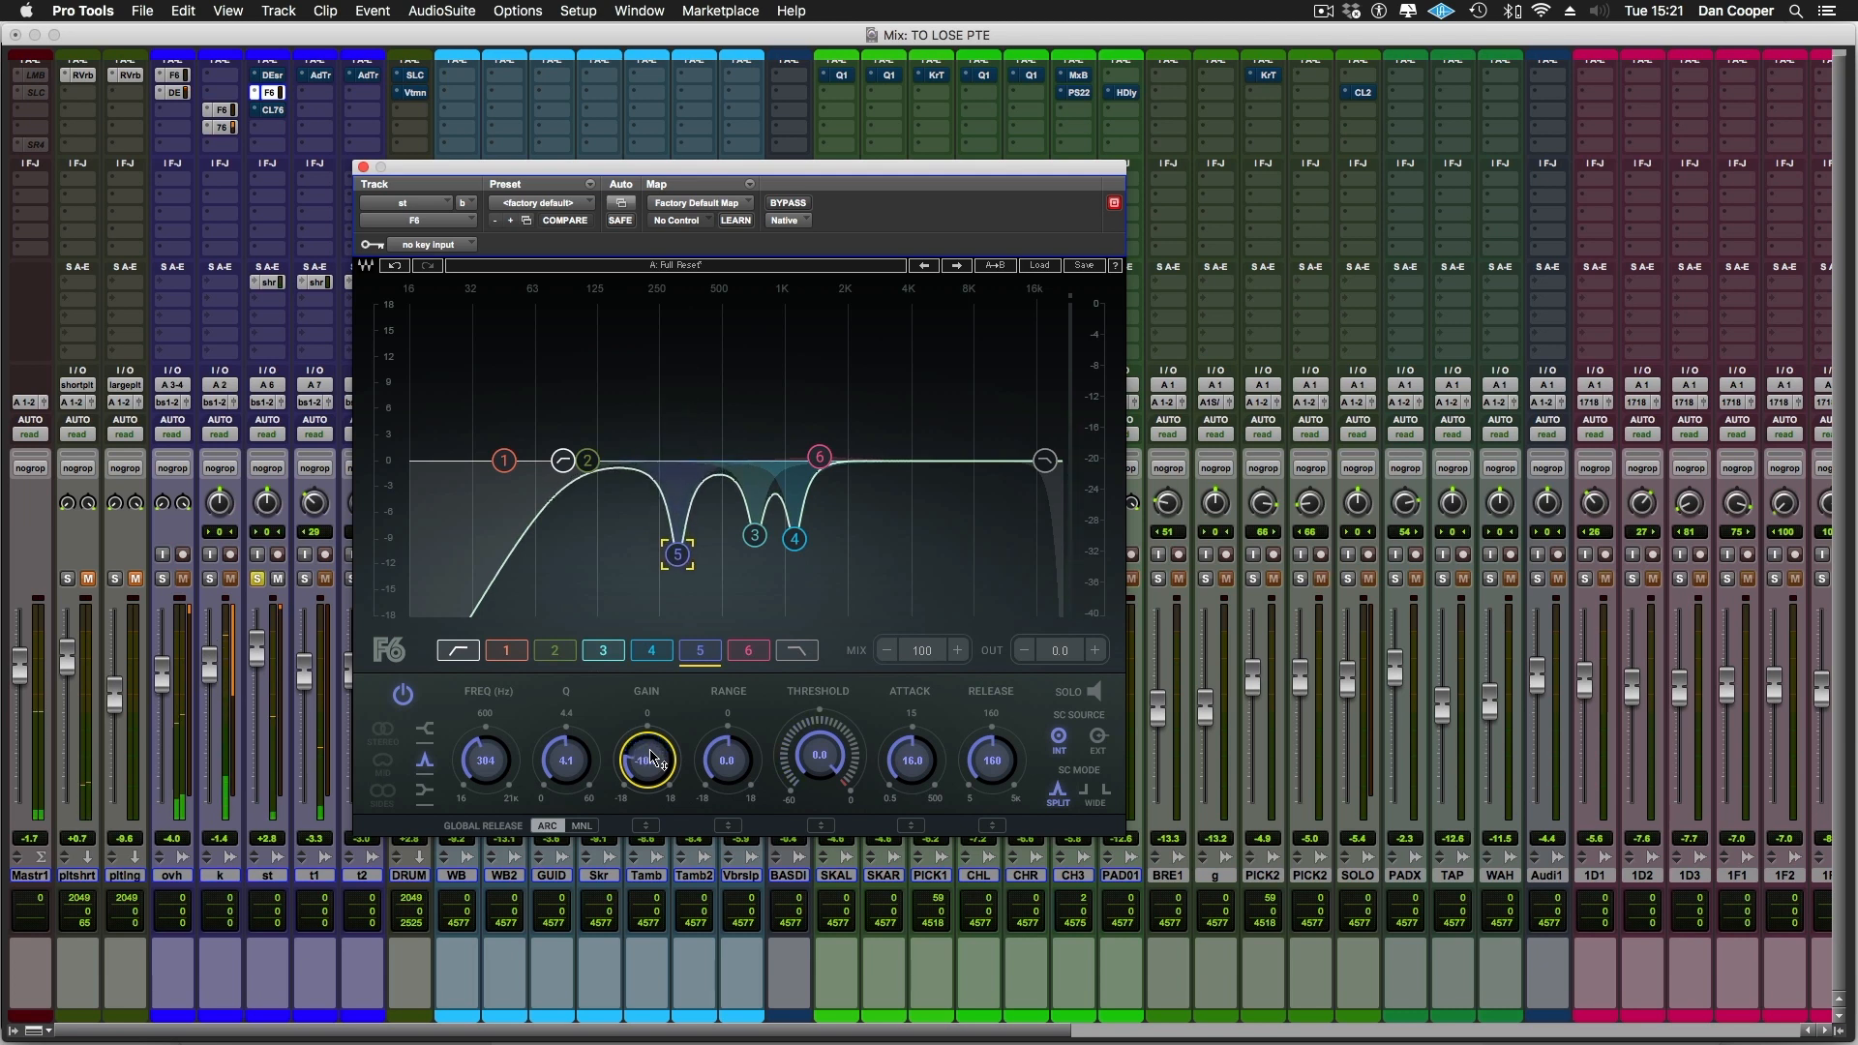
pyautogui.scroll(-1, 653, 760)
pyautogui.click(755, 535)
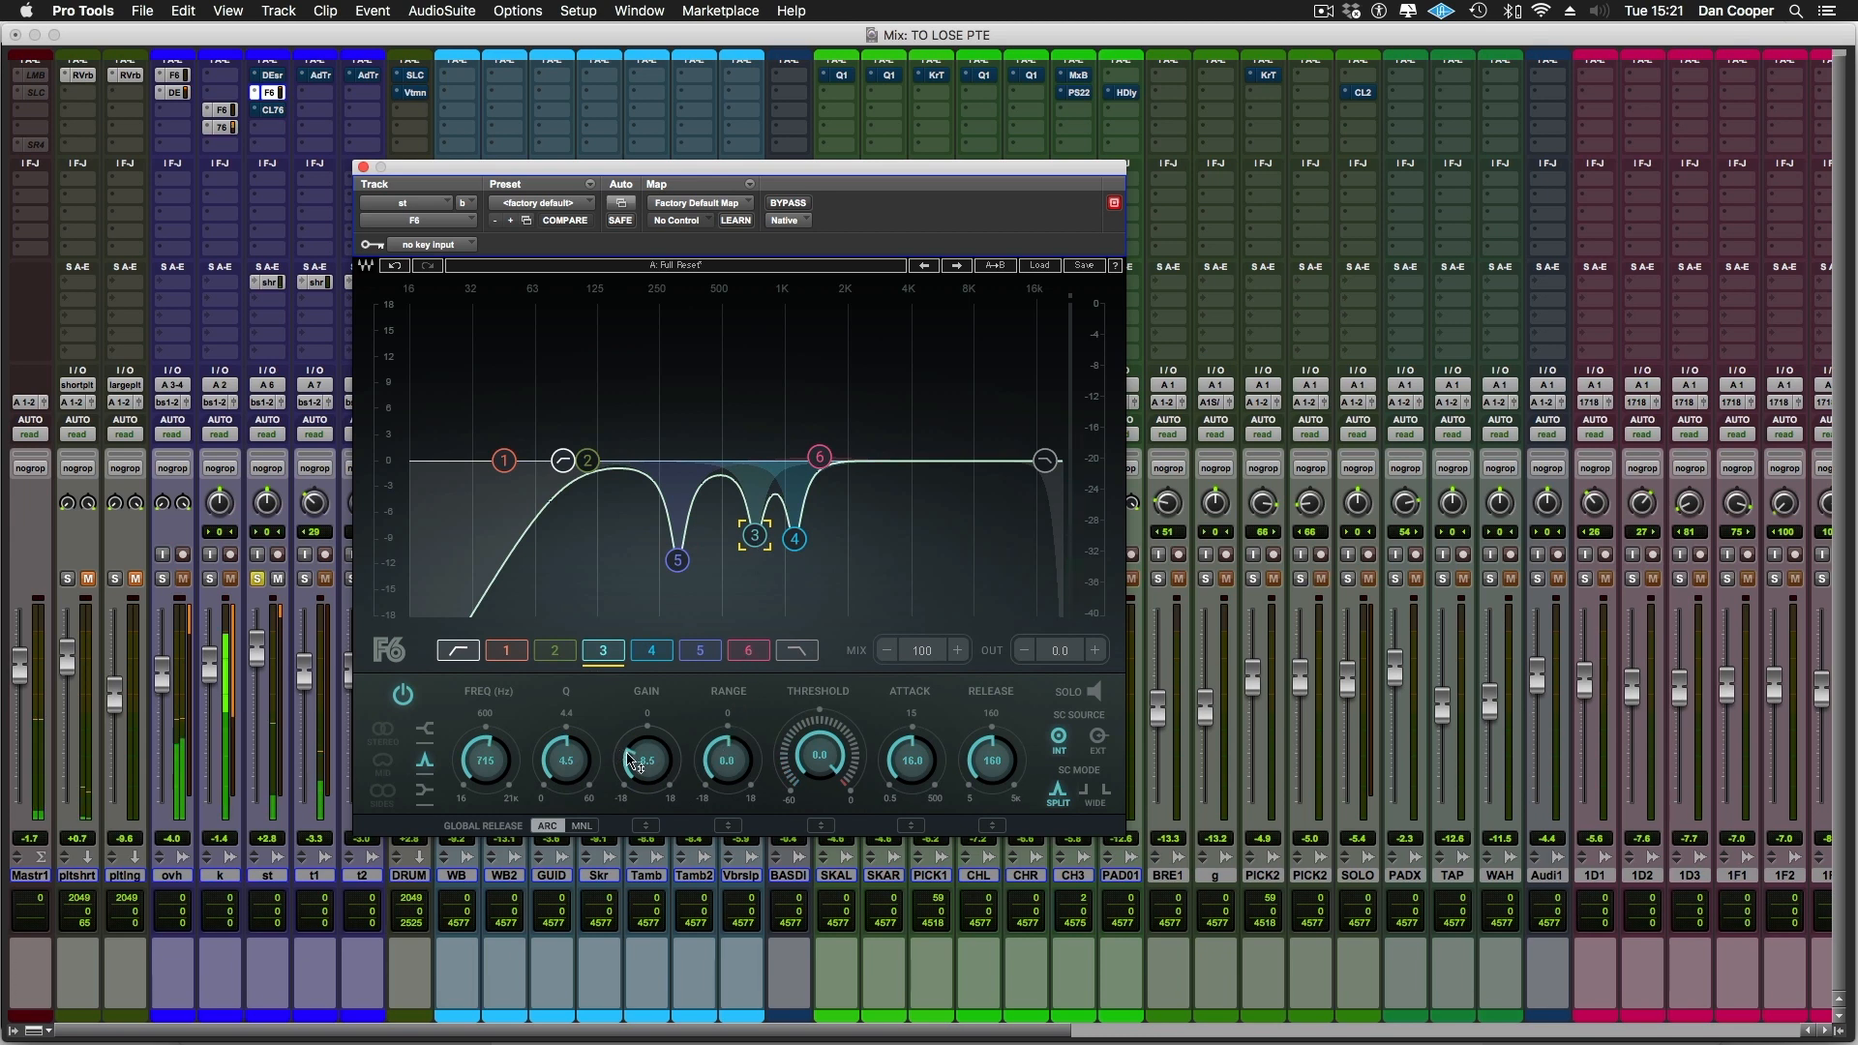
pyautogui.scroll(-6, 634, 762)
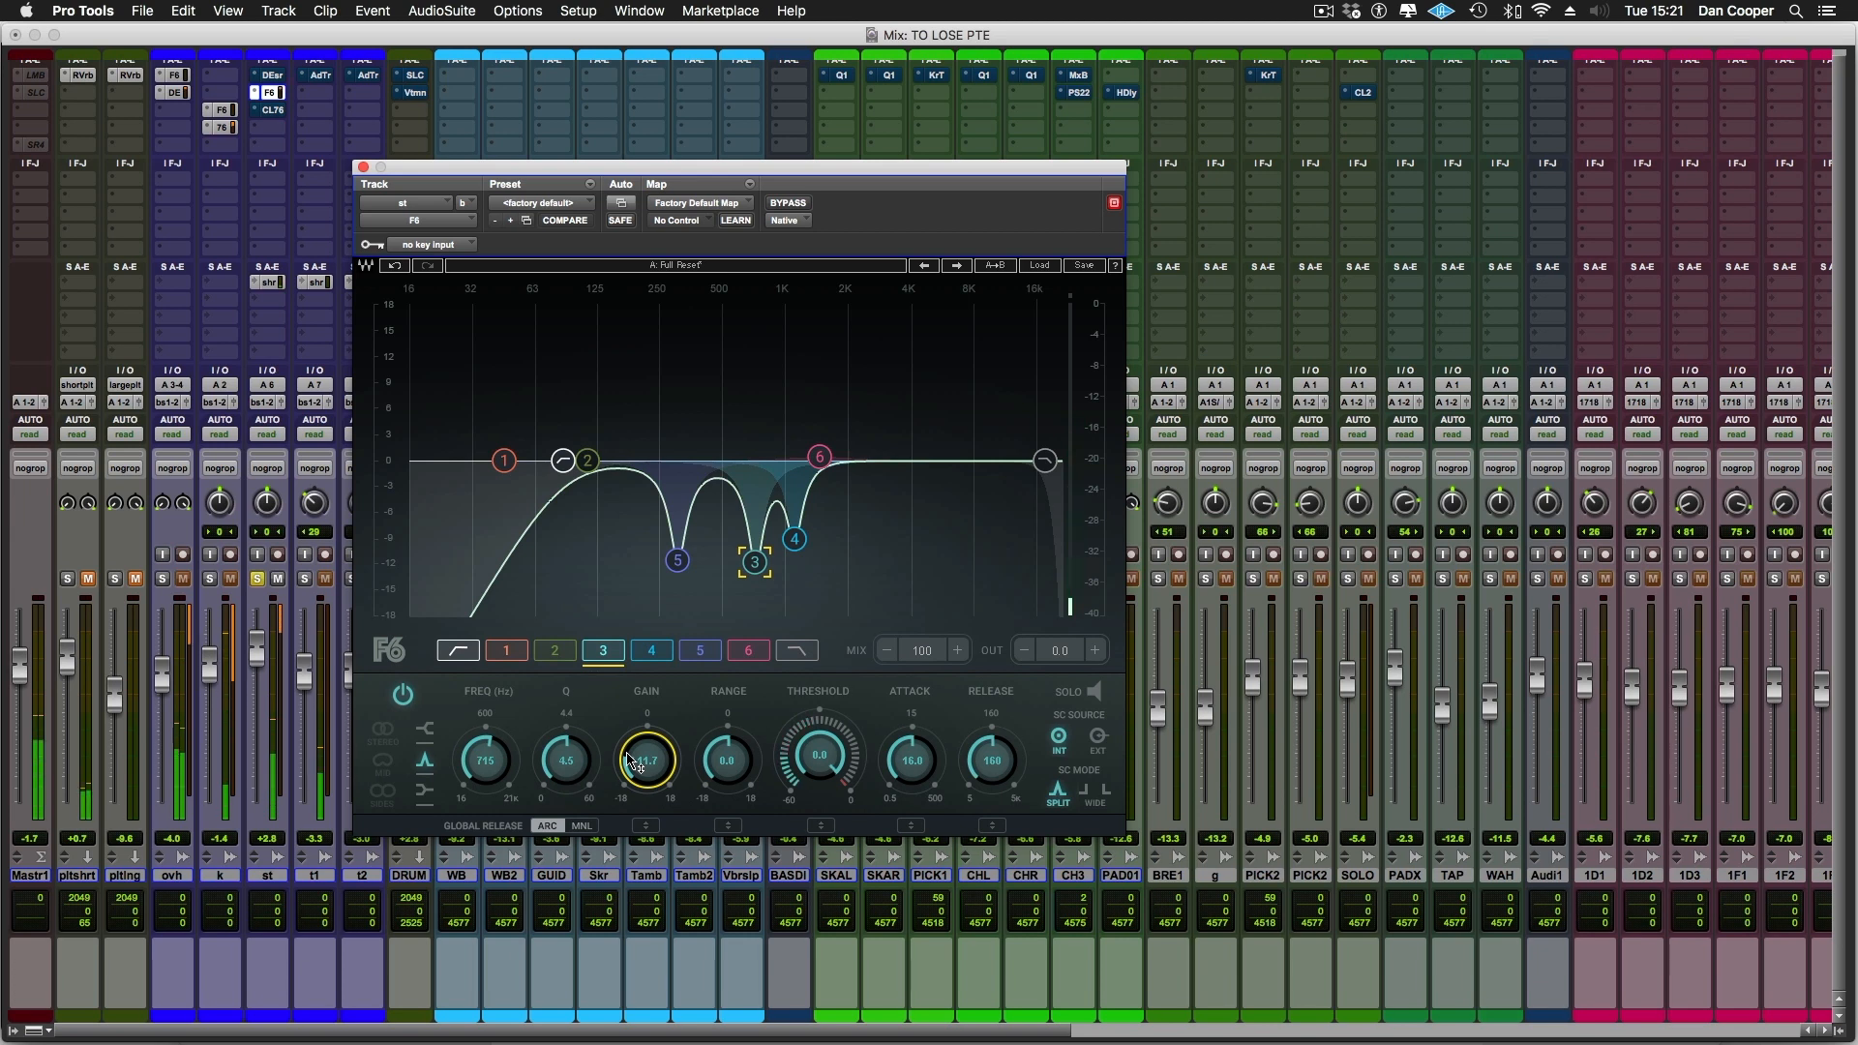
# Compare the snare with its F6 bypassed and active, alone and with the kick and overheads, leaving the equalizer active
pyautogui.click(793, 204)
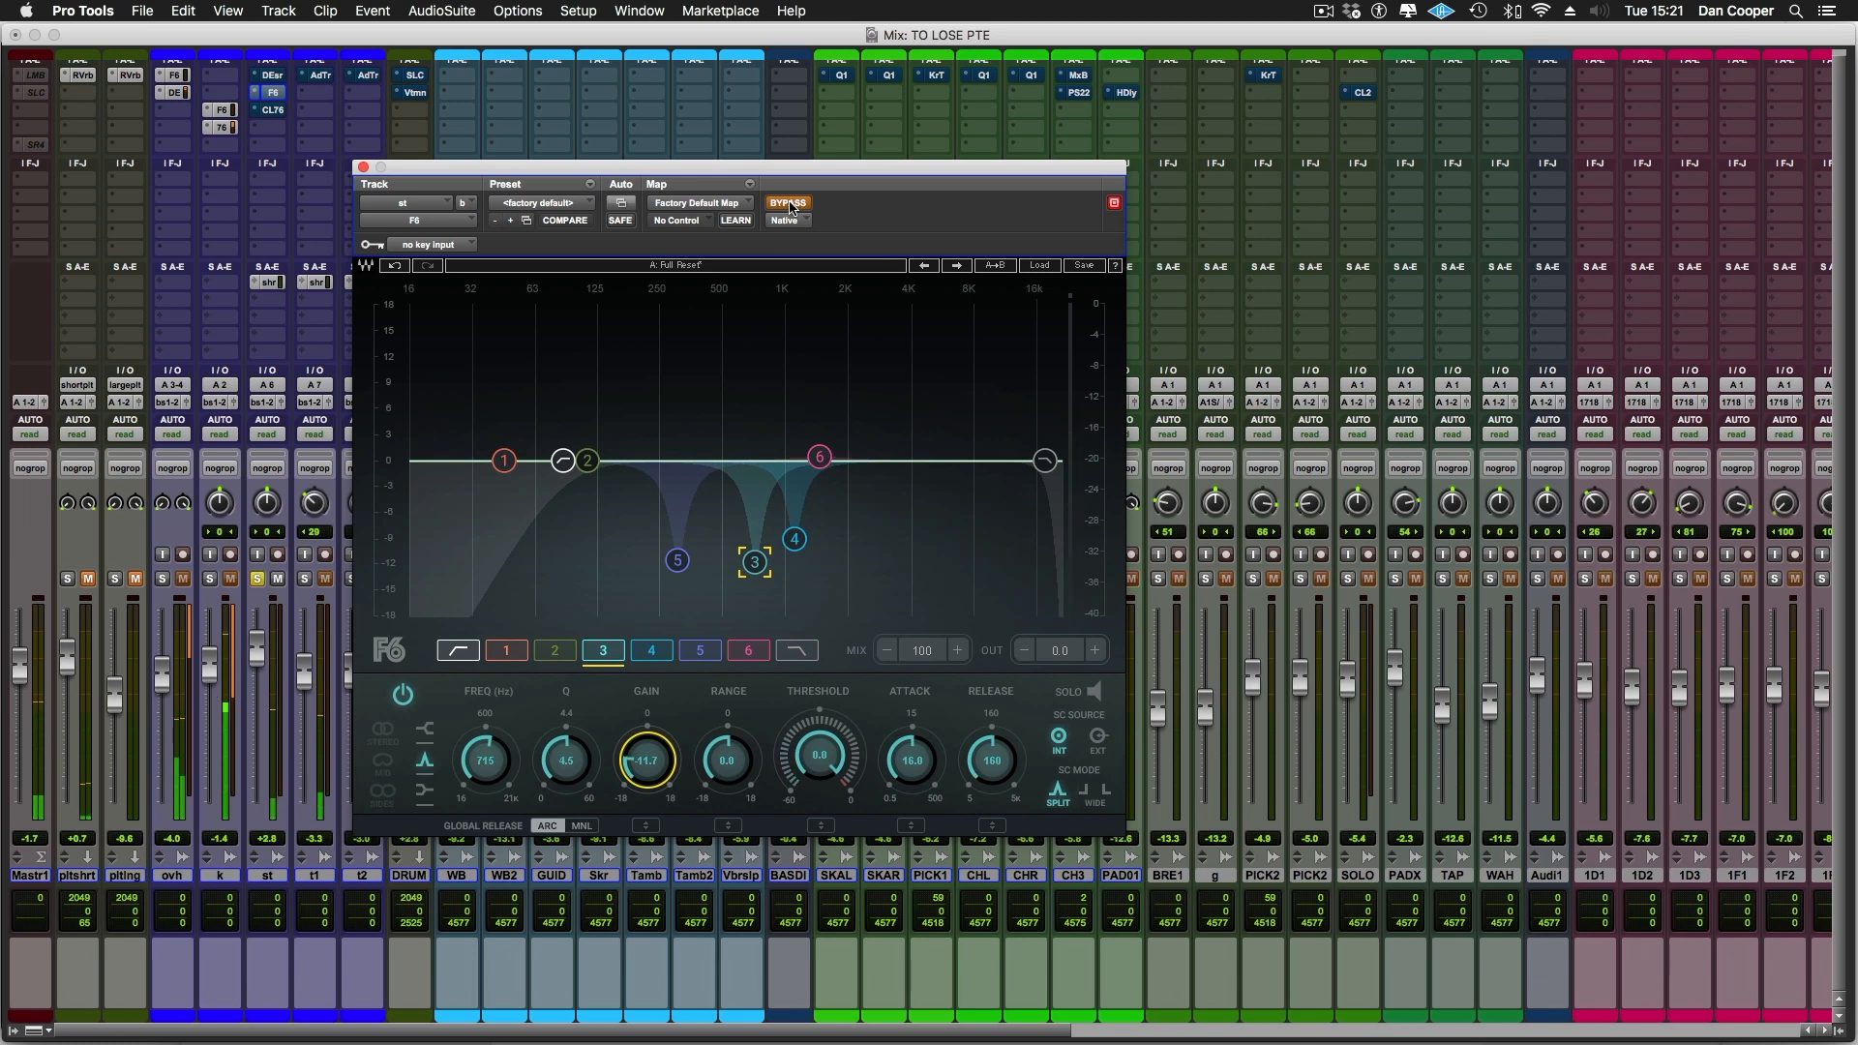
pyautogui.click(791, 204)
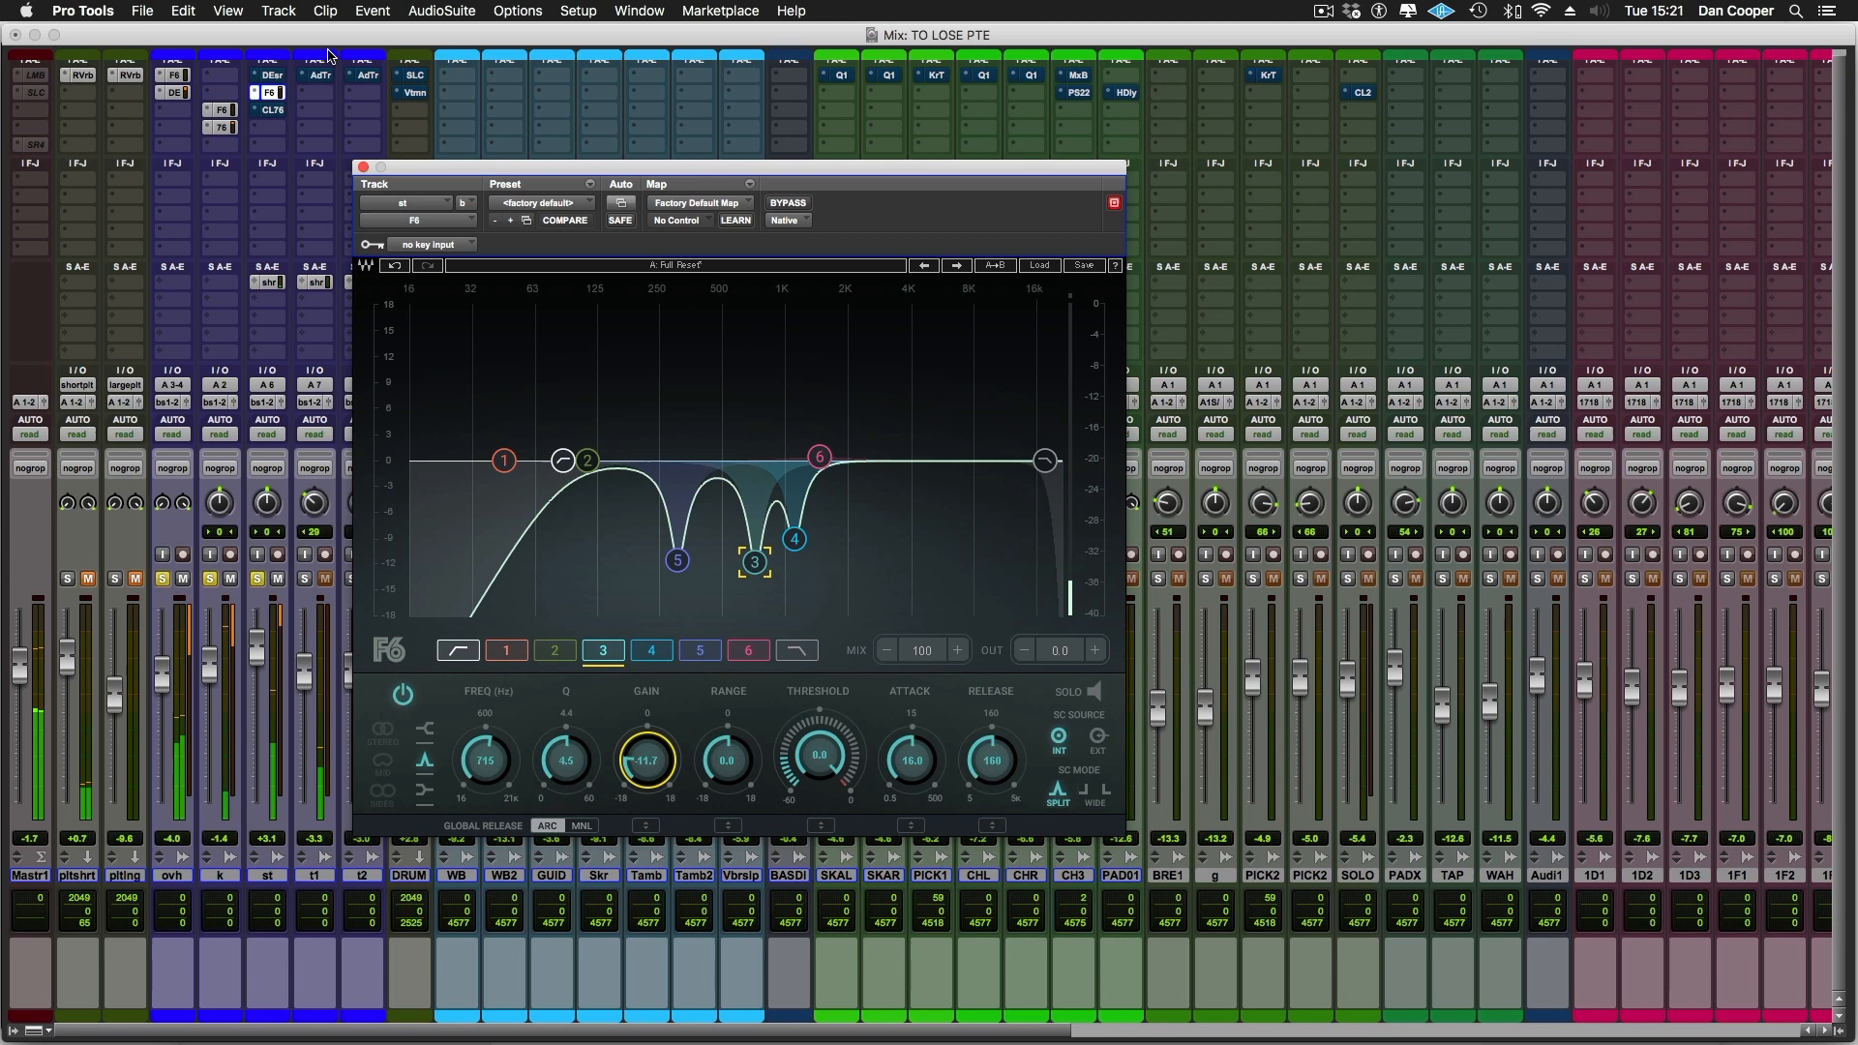
pyautogui.click(788, 203)
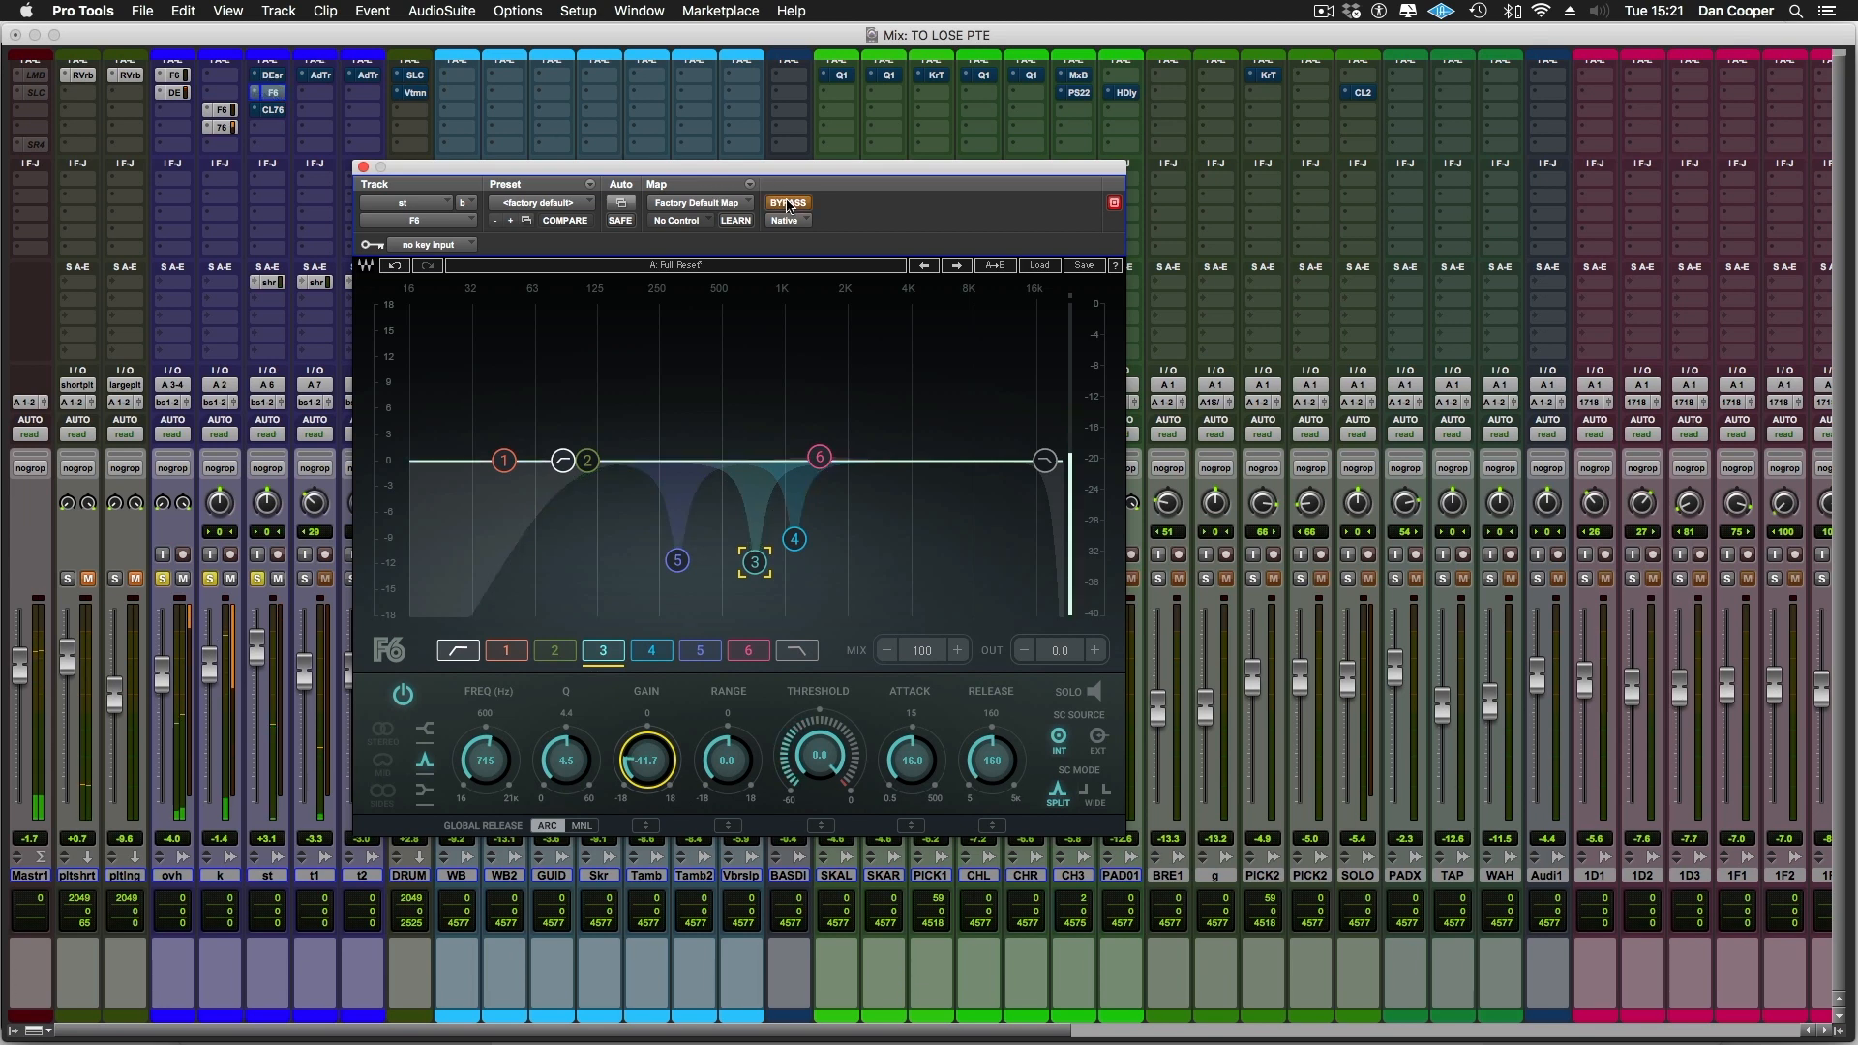
pyautogui.click(788, 203)
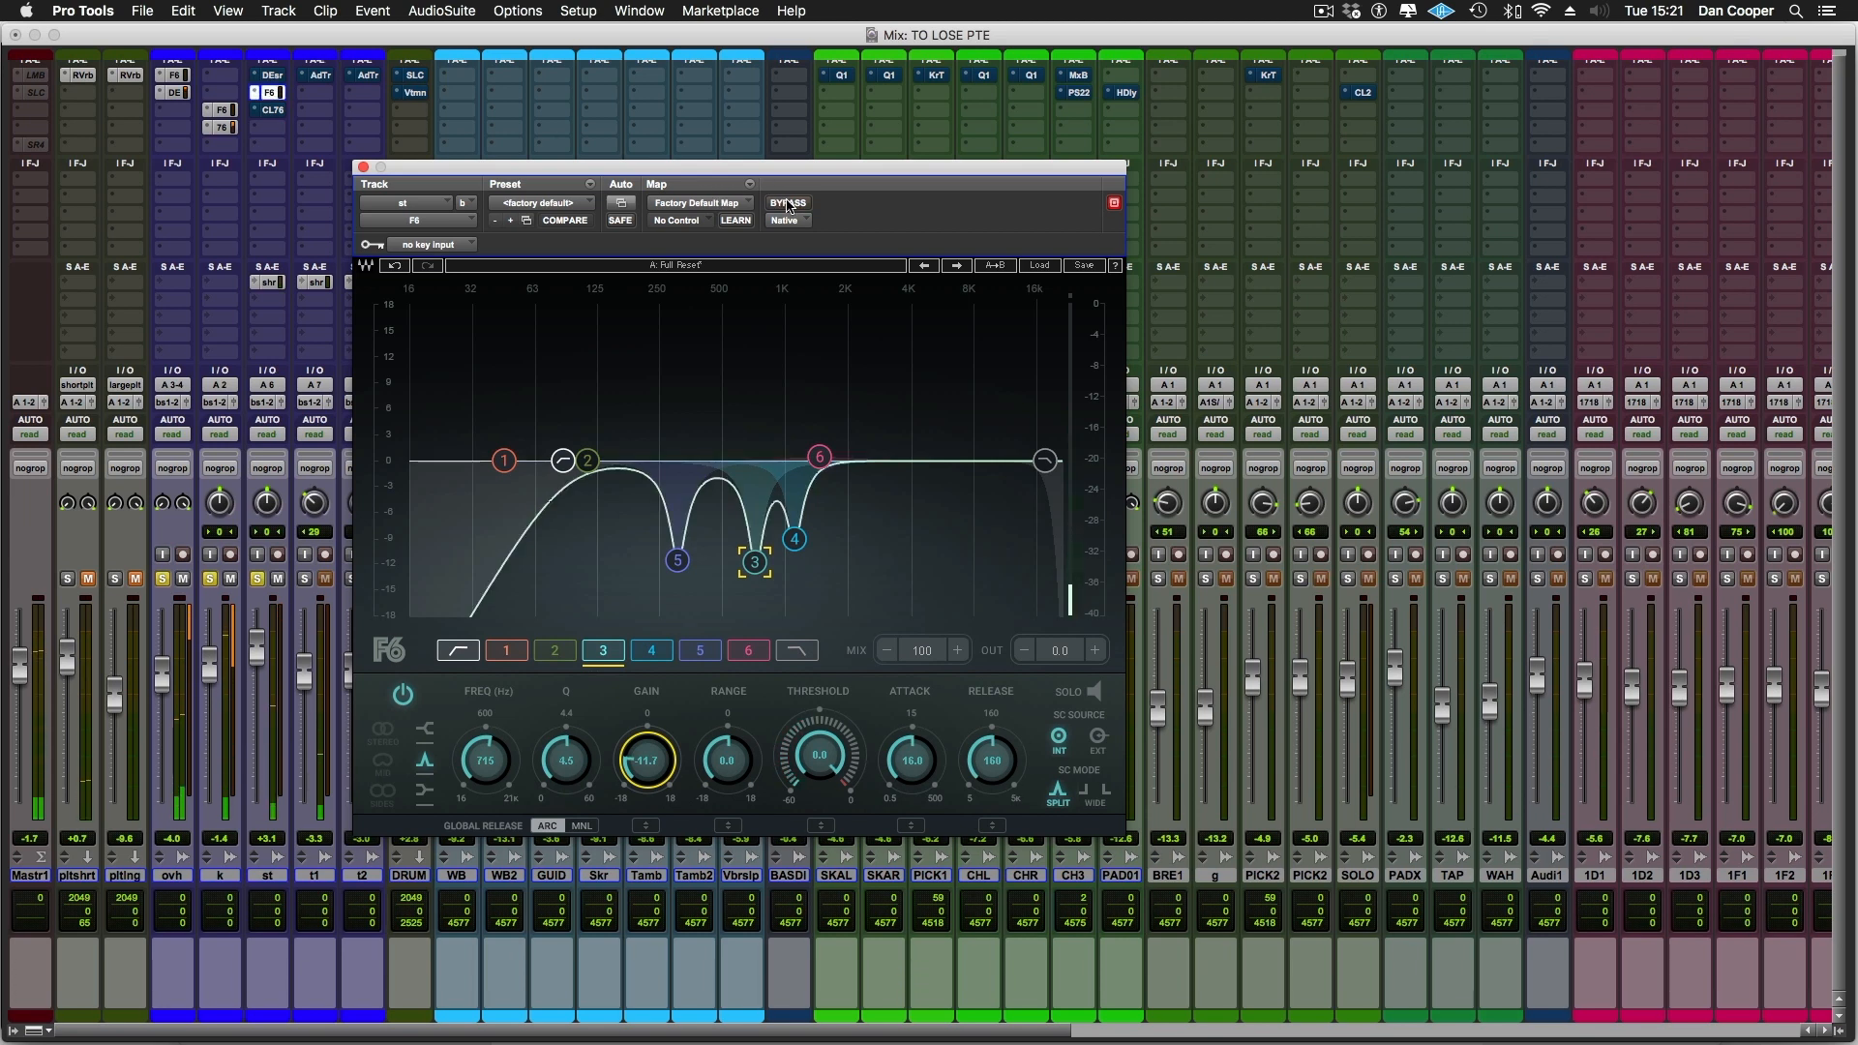
# Activate the snare's CLA-76 compressor and compare the drums with it bypassed and active, leaving it active
pyautogui.click(273, 109)
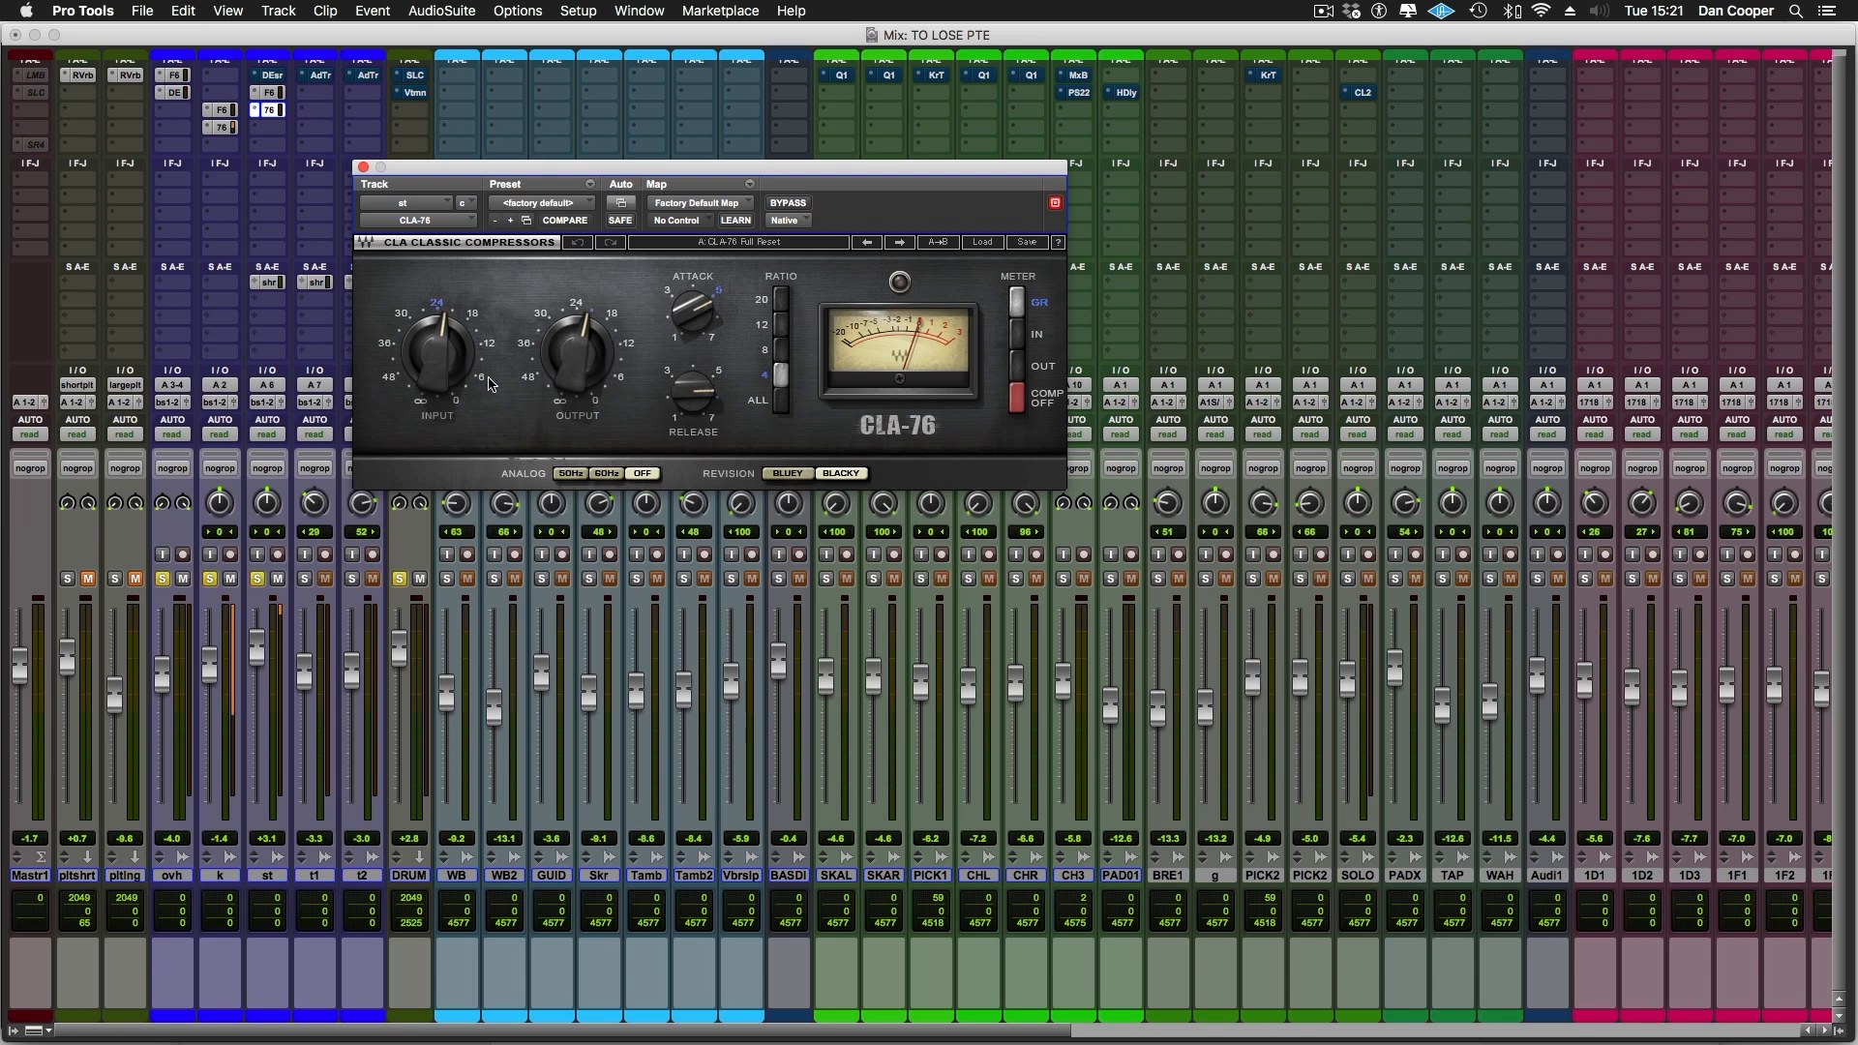
pyautogui.moveTo(454, 356)
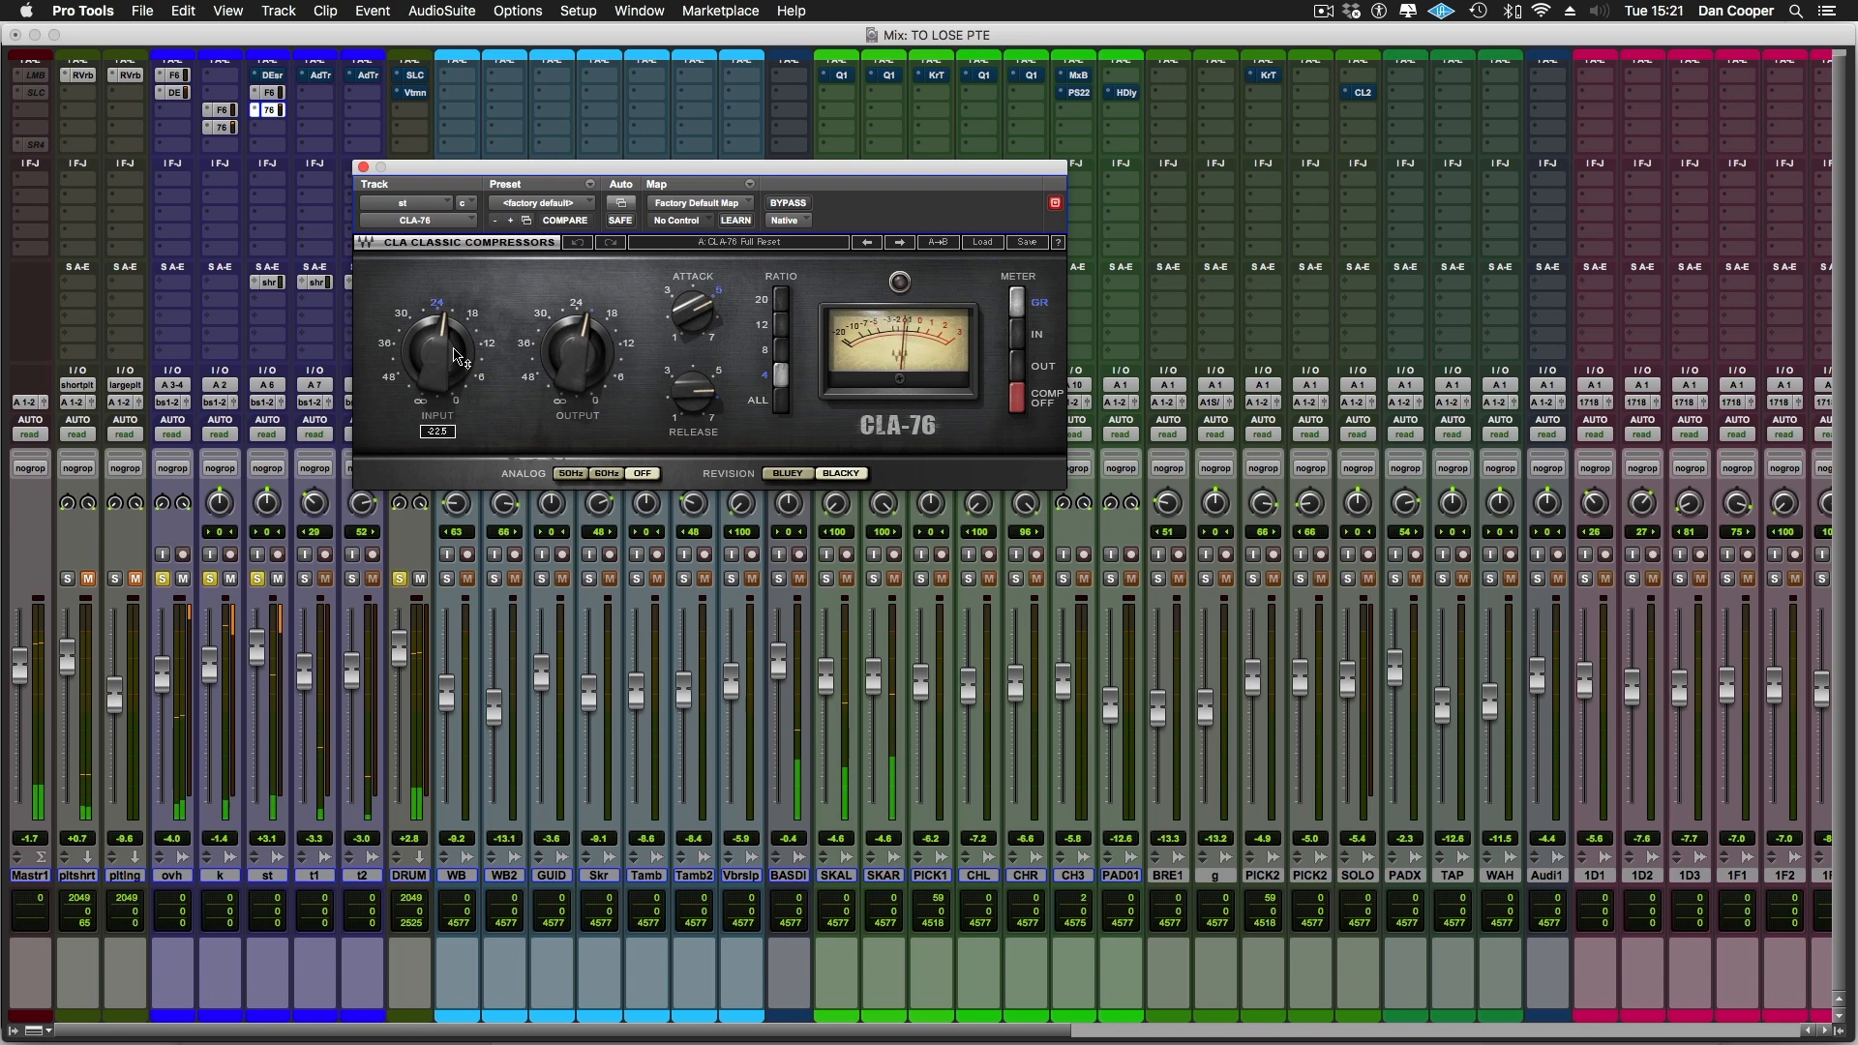
pyautogui.click(798, 204)
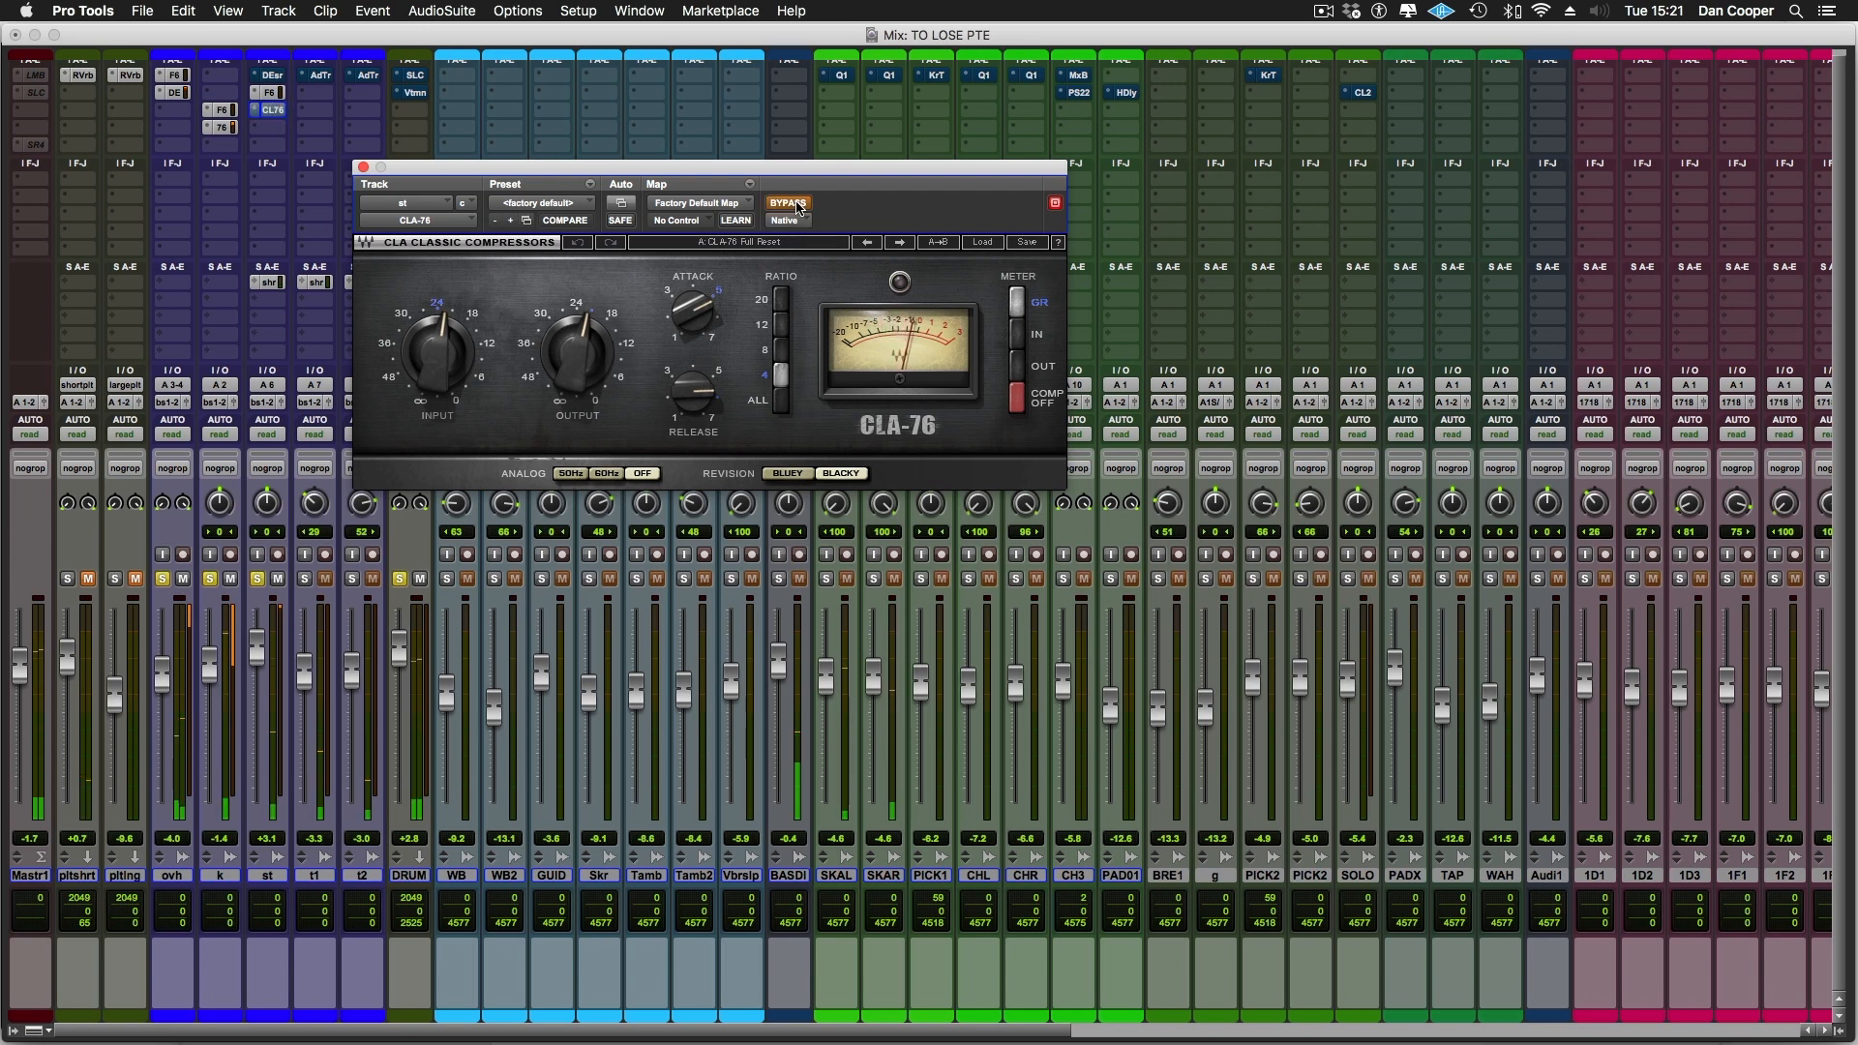
pyautogui.click(797, 204)
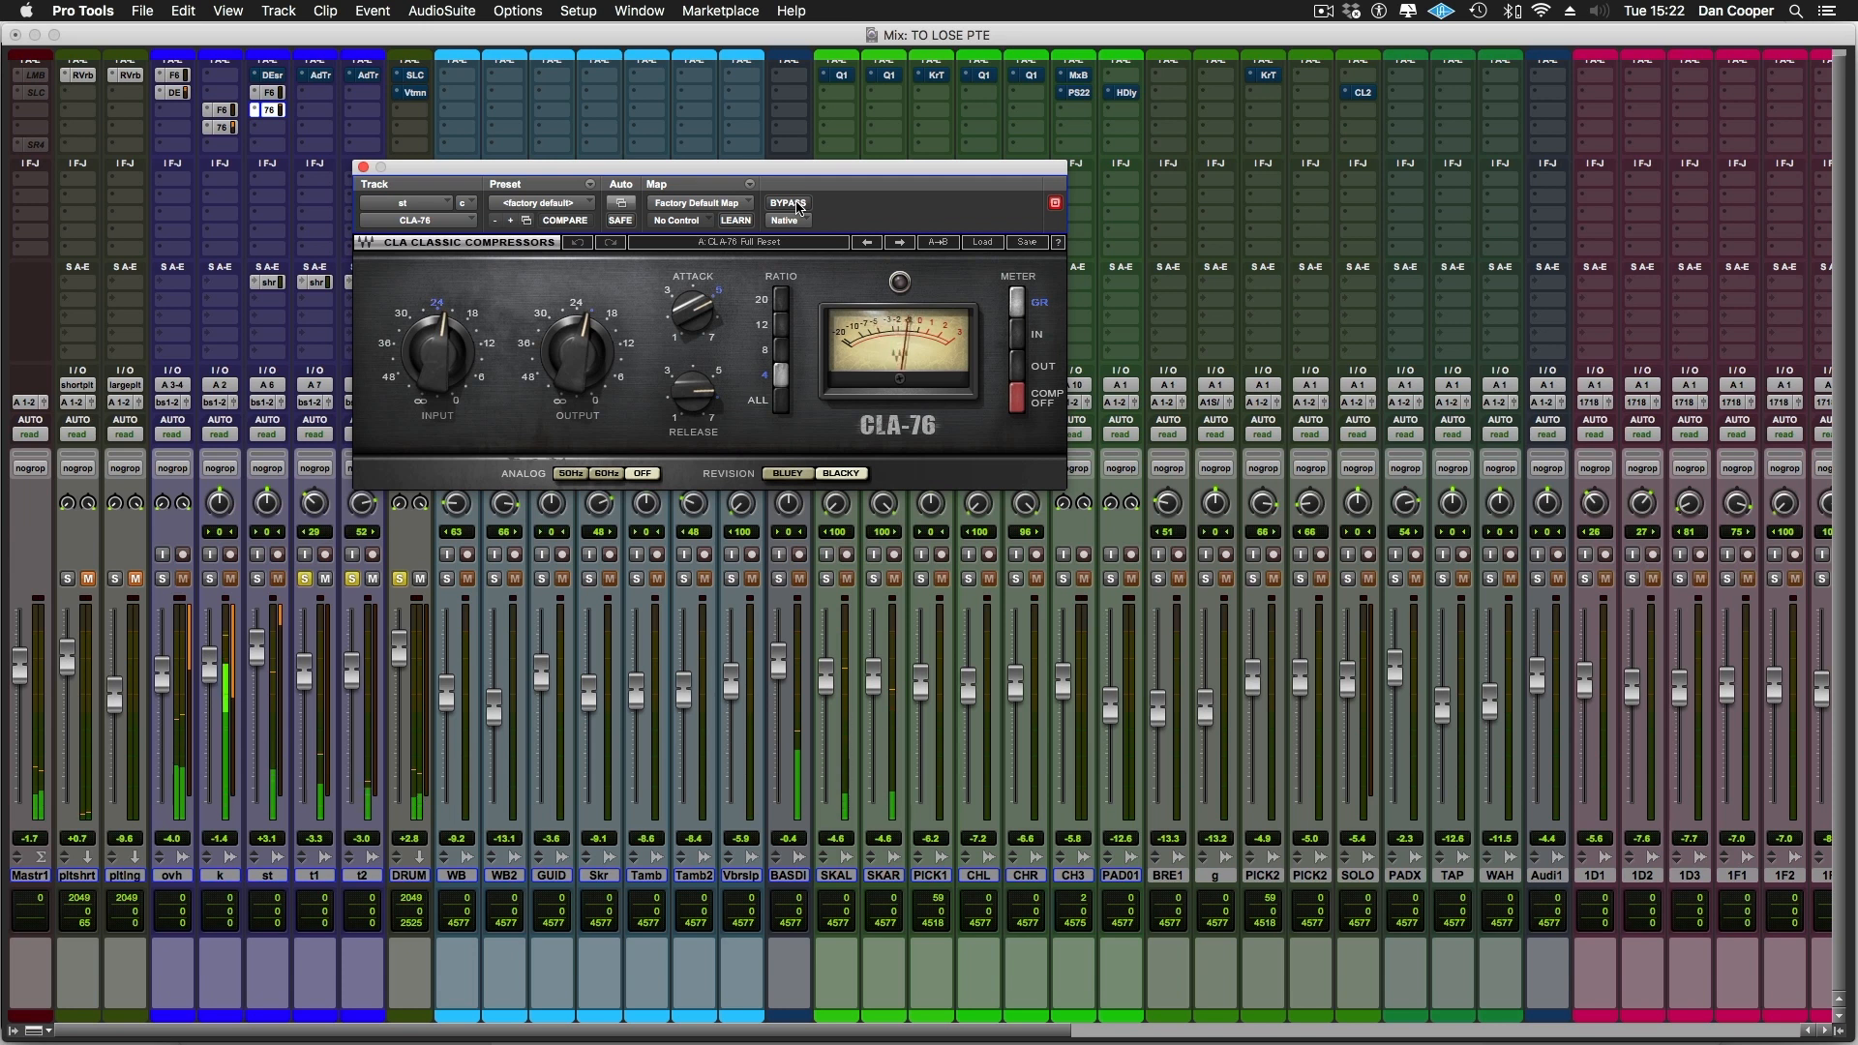
# Activate the gating AudioTrack plug-ins on both tom tracks and compare them bypassed and active during playback, leaving them active
pyautogui.click(320, 75)
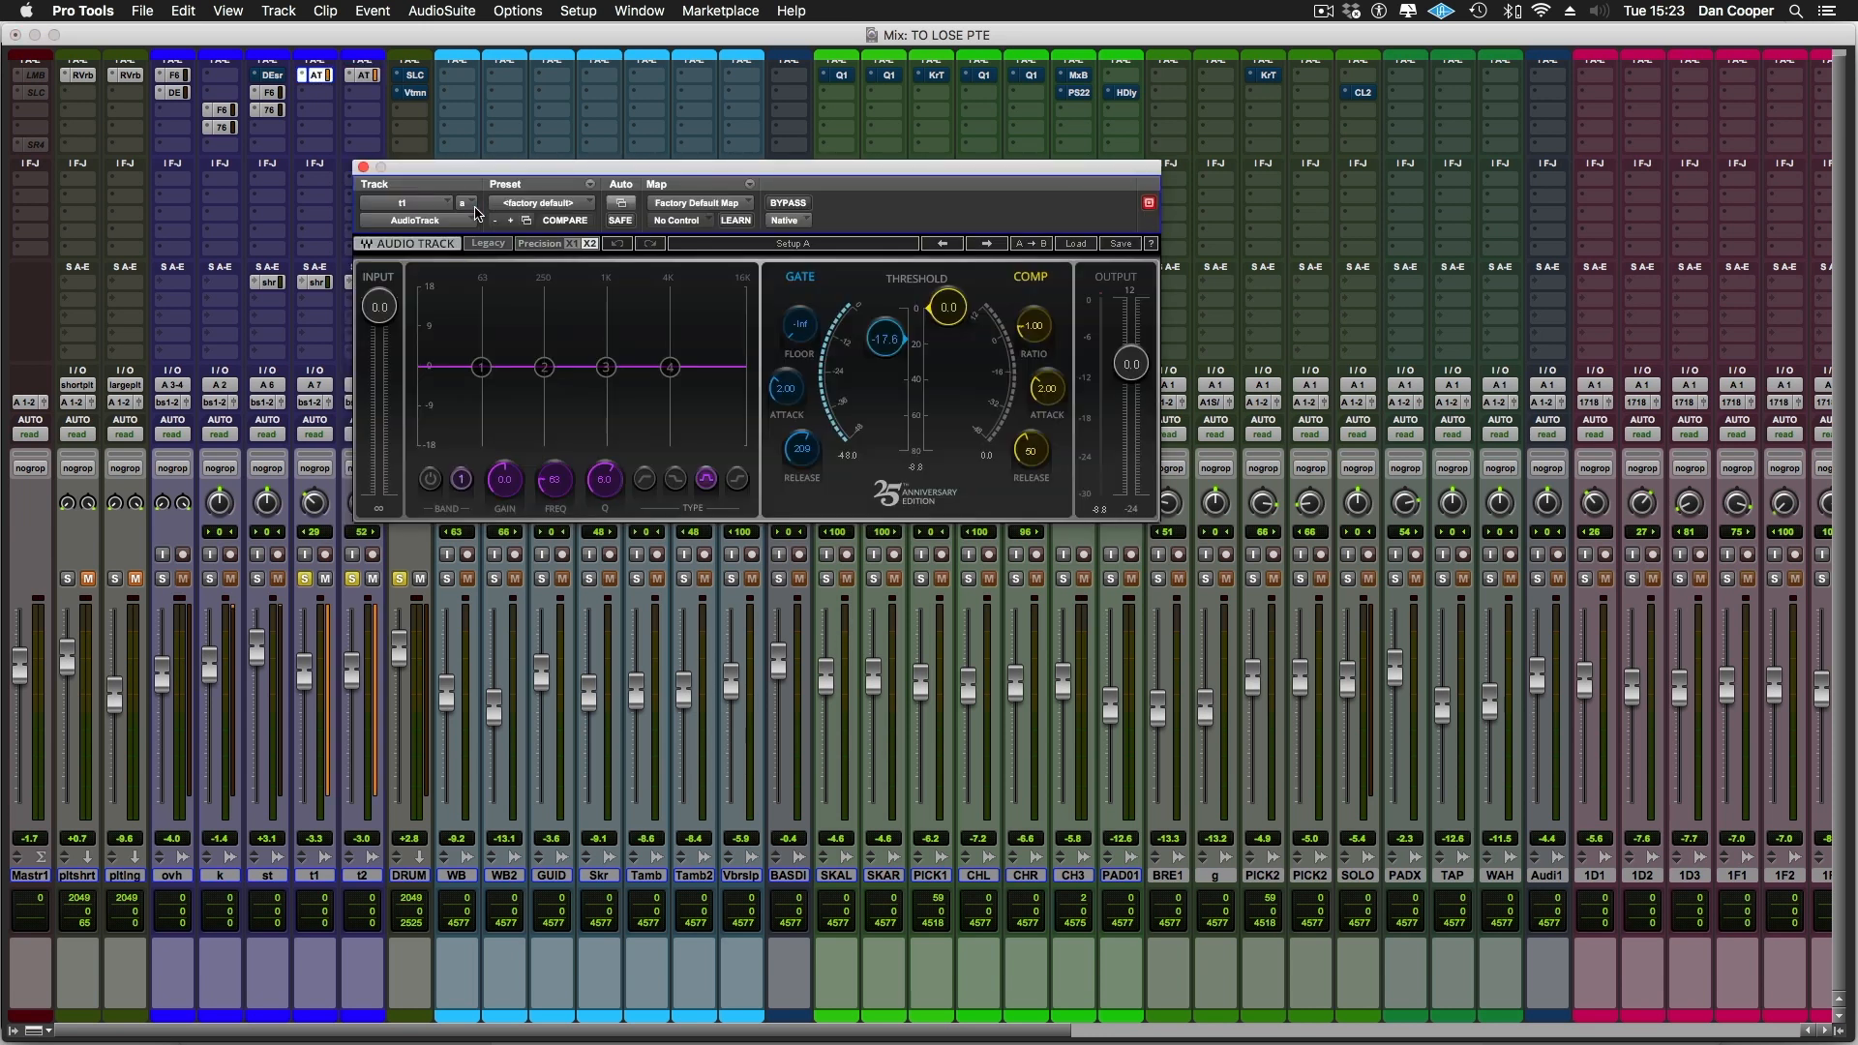
pyautogui.press('space')
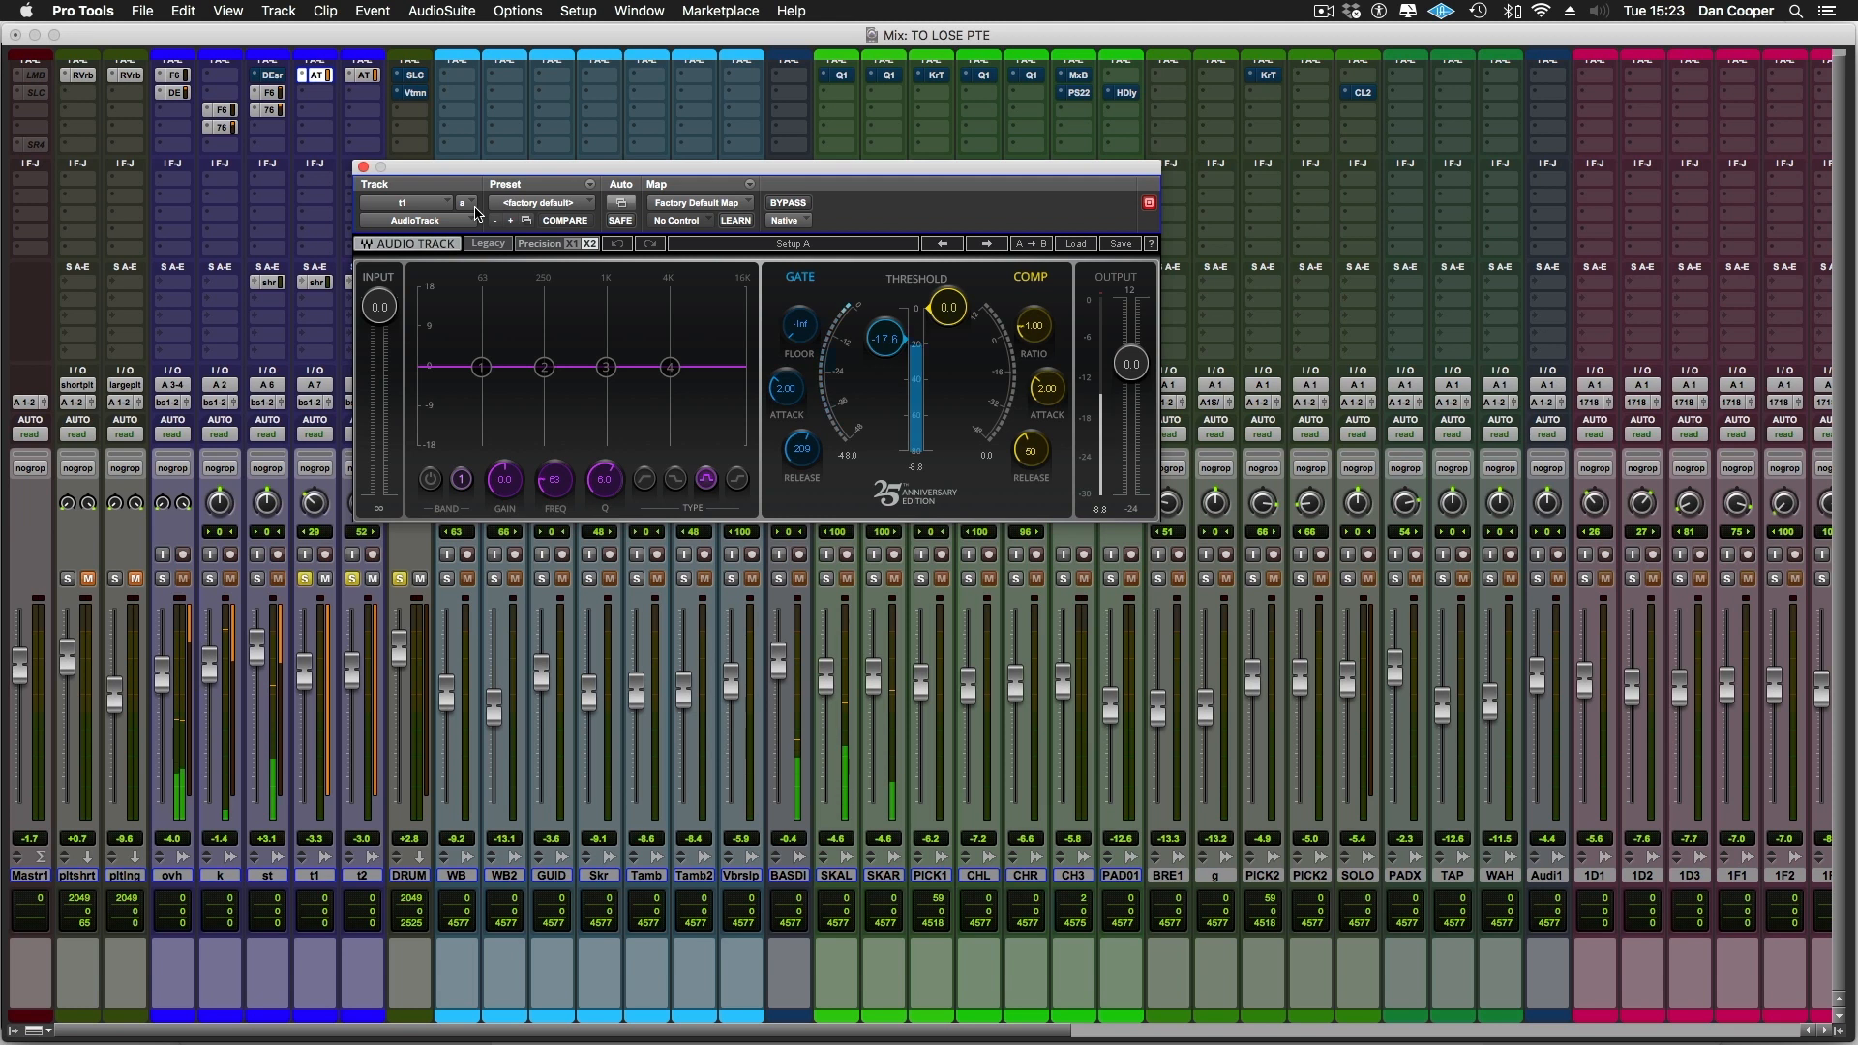
pyautogui.keyDown('super'); pyautogui.click(322, 76); pyautogui.keyUp('super')
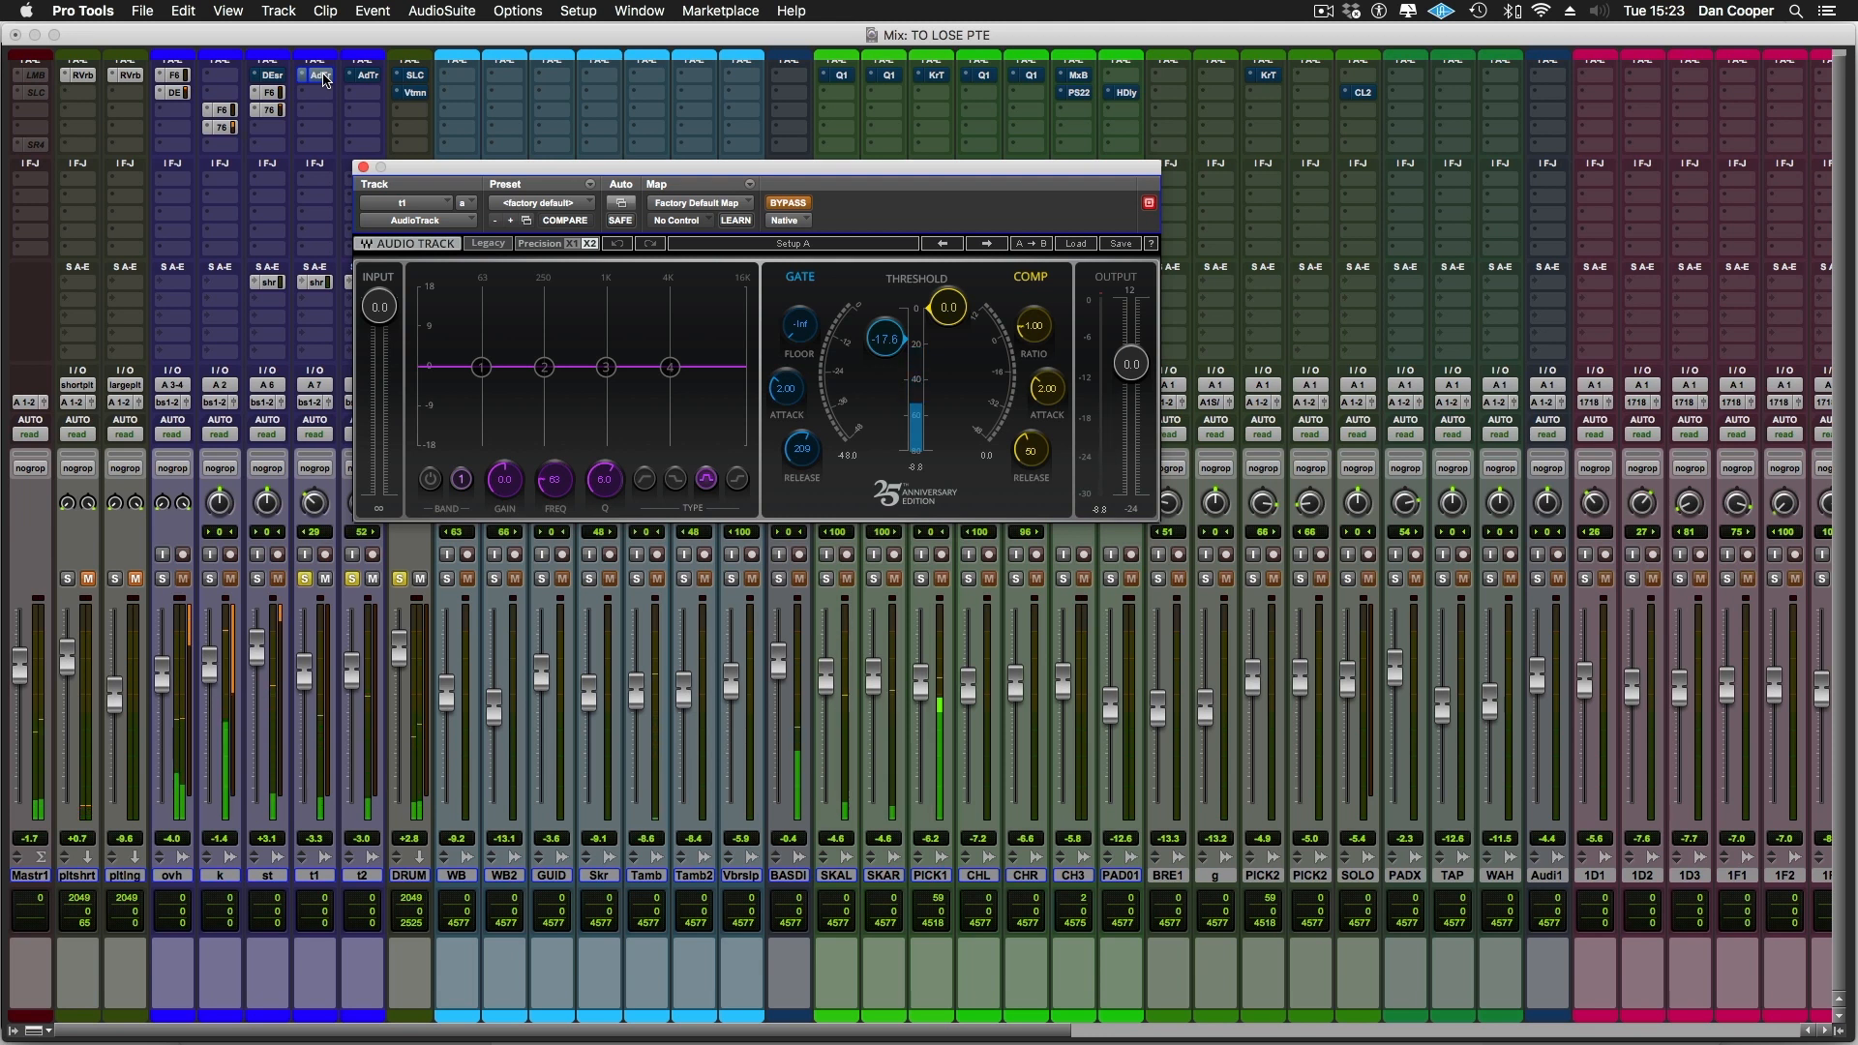
pyautogui.keyDown('super'); pyautogui.click(323, 78); pyautogui.keyUp('super')
pyautogui.keyDown('super'); pyautogui.click(356, 78); pyautogui.keyUp('super')
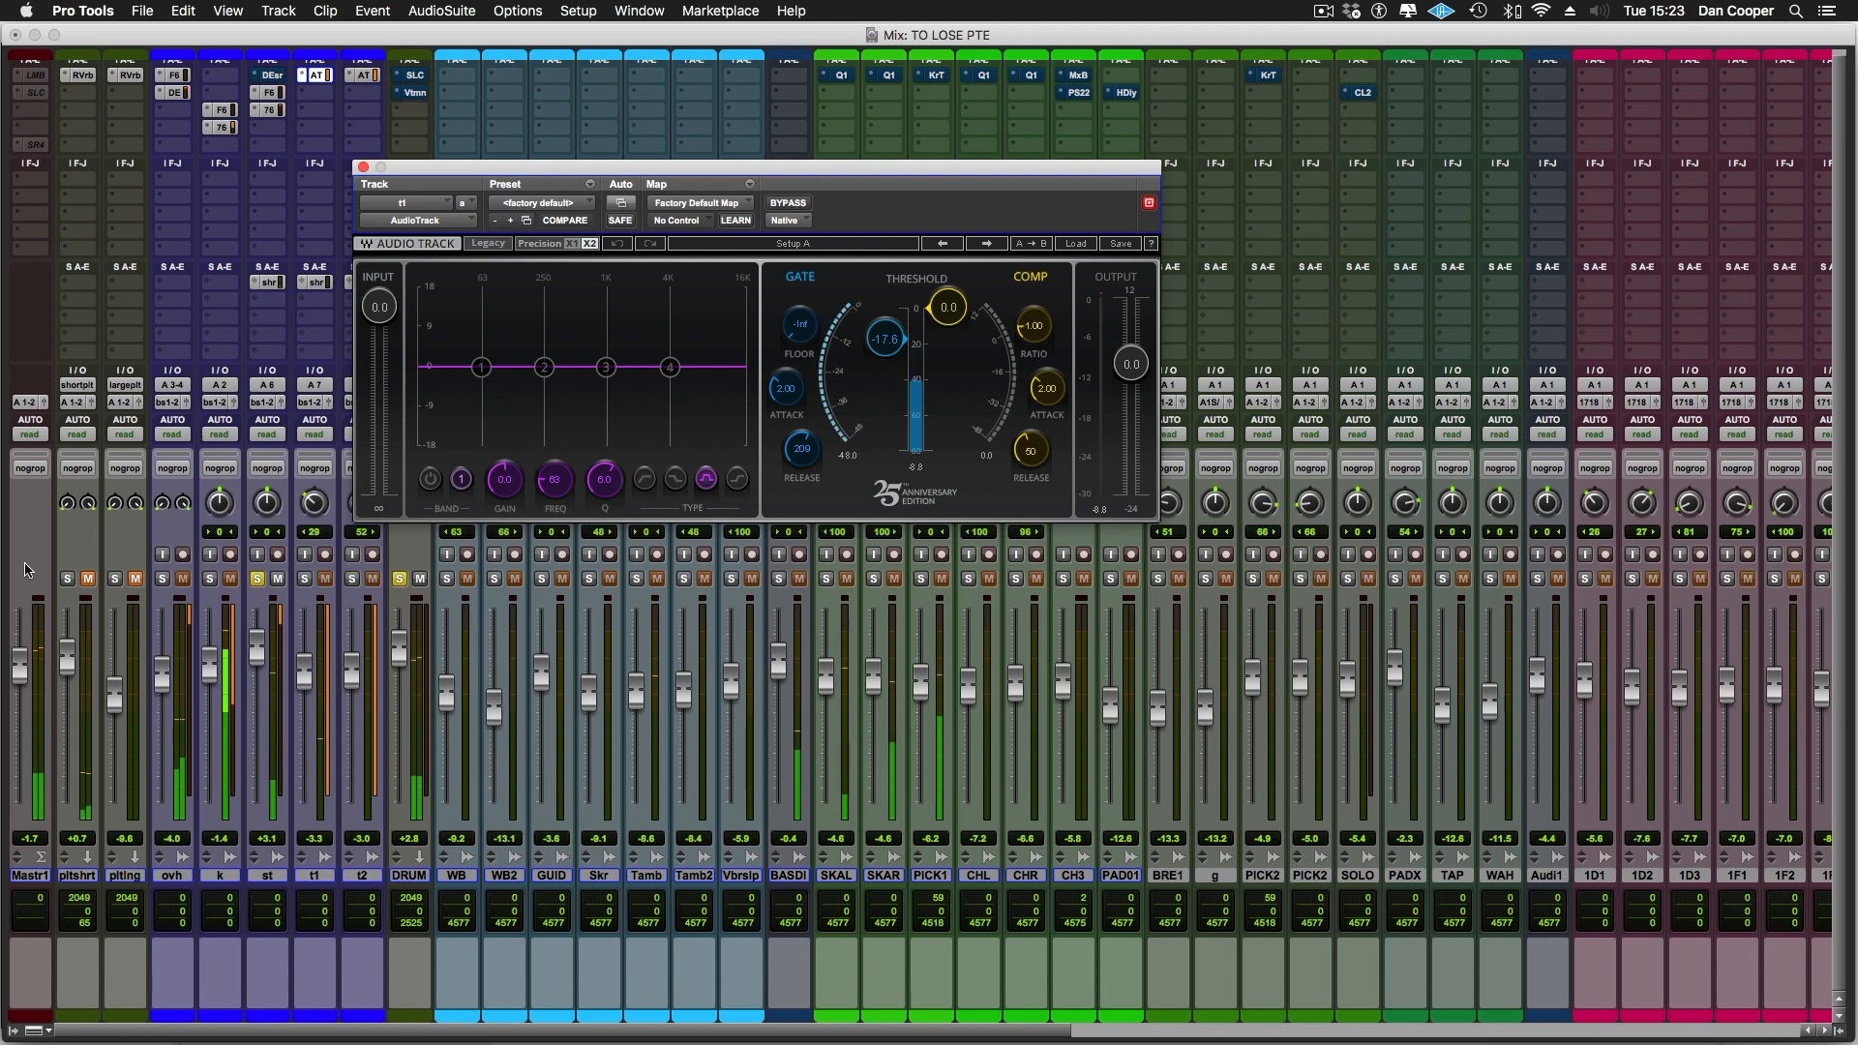
# Activate the snare's DeEsser and lower its threshold to about -56 during playback
pyautogui.click(272, 74)
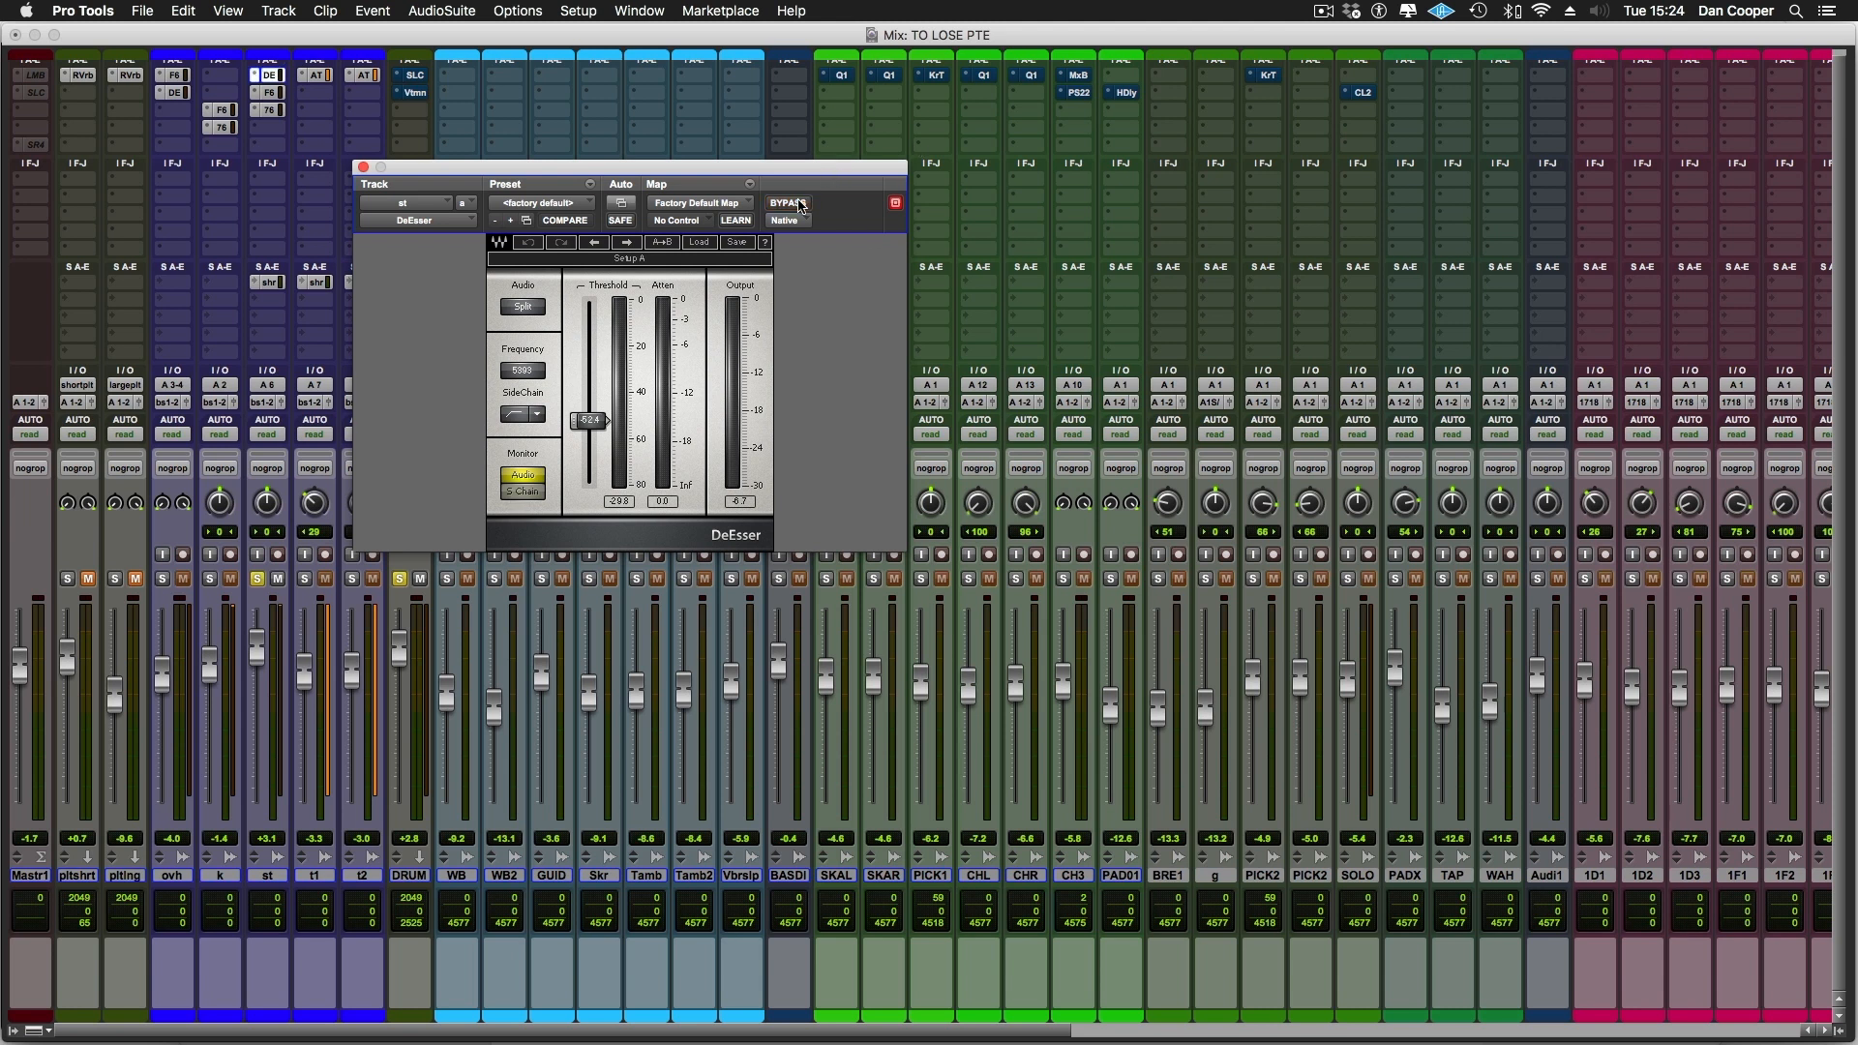
pyautogui.press('space')
pyautogui.moveTo(588, 421); pyautogui.dragTo(607, 429)
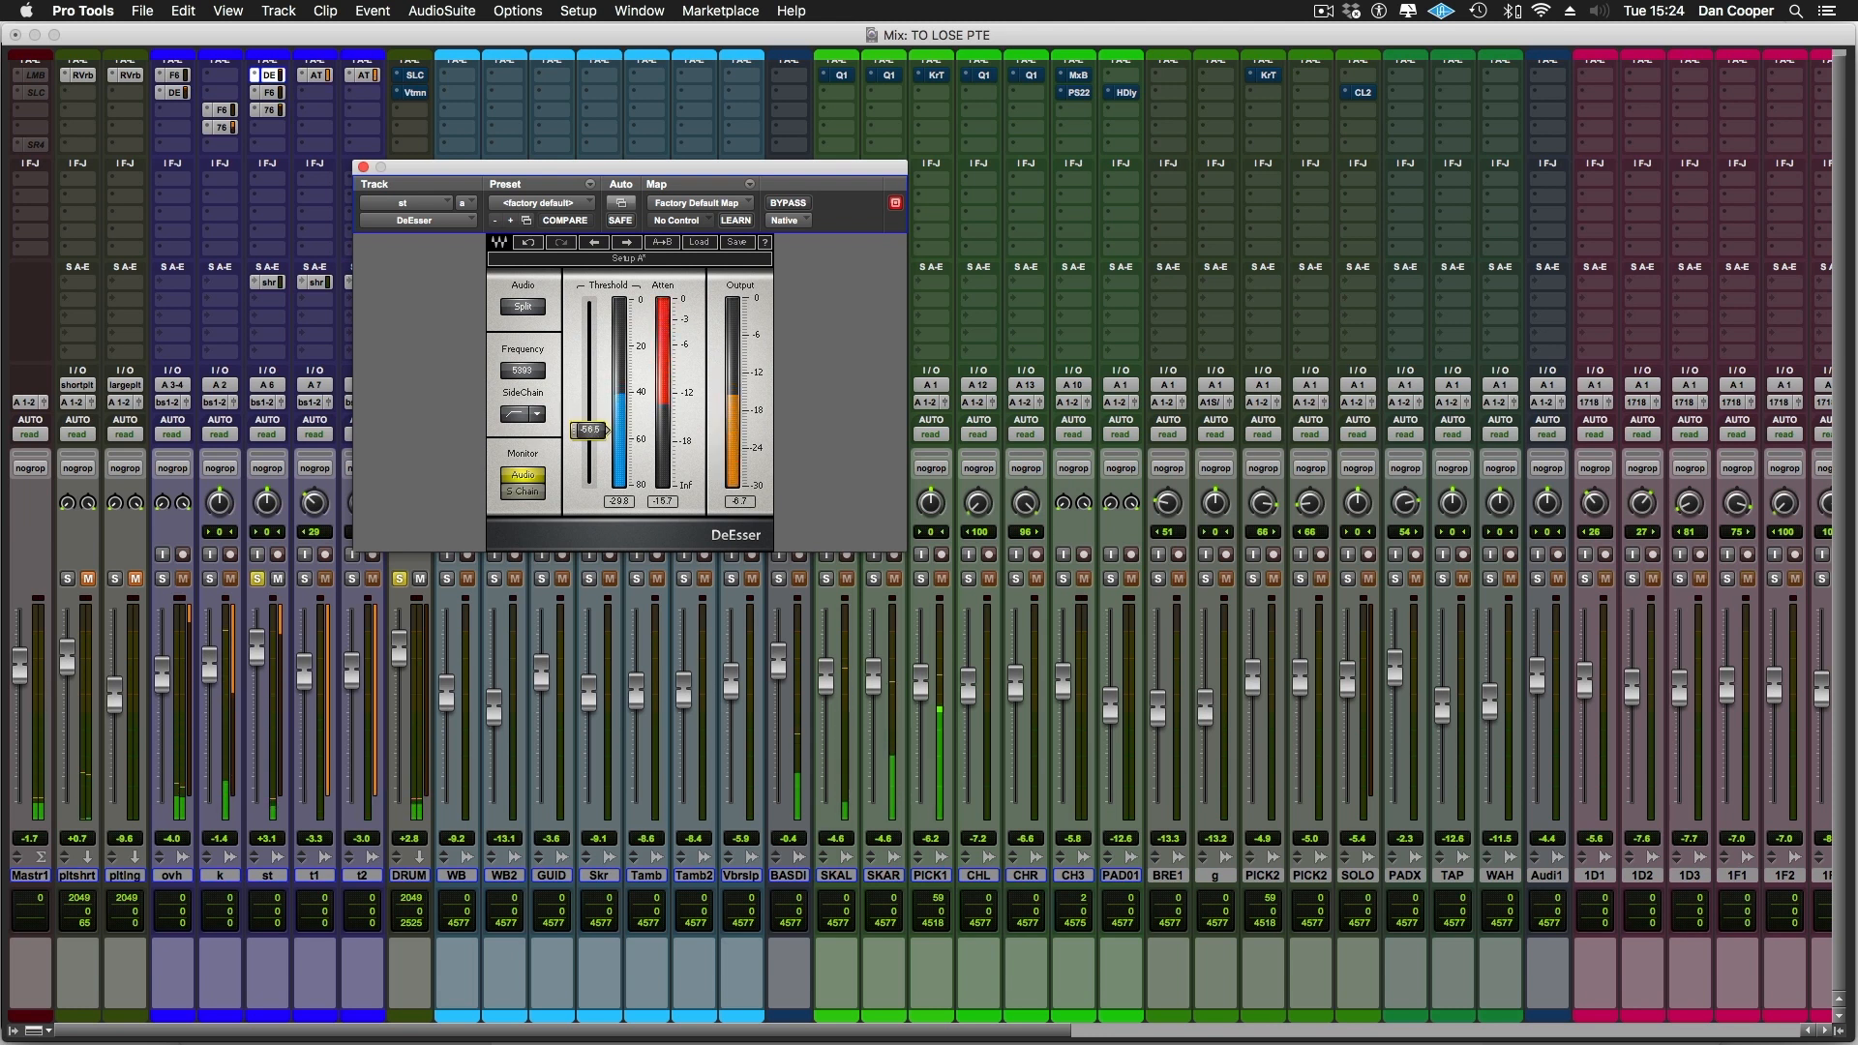
# Audition the snare DeEsser's side chain, return to audio monitoring, and compare the plug-in bypassed and active, leaving it active
pyautogui.click(523, 492)
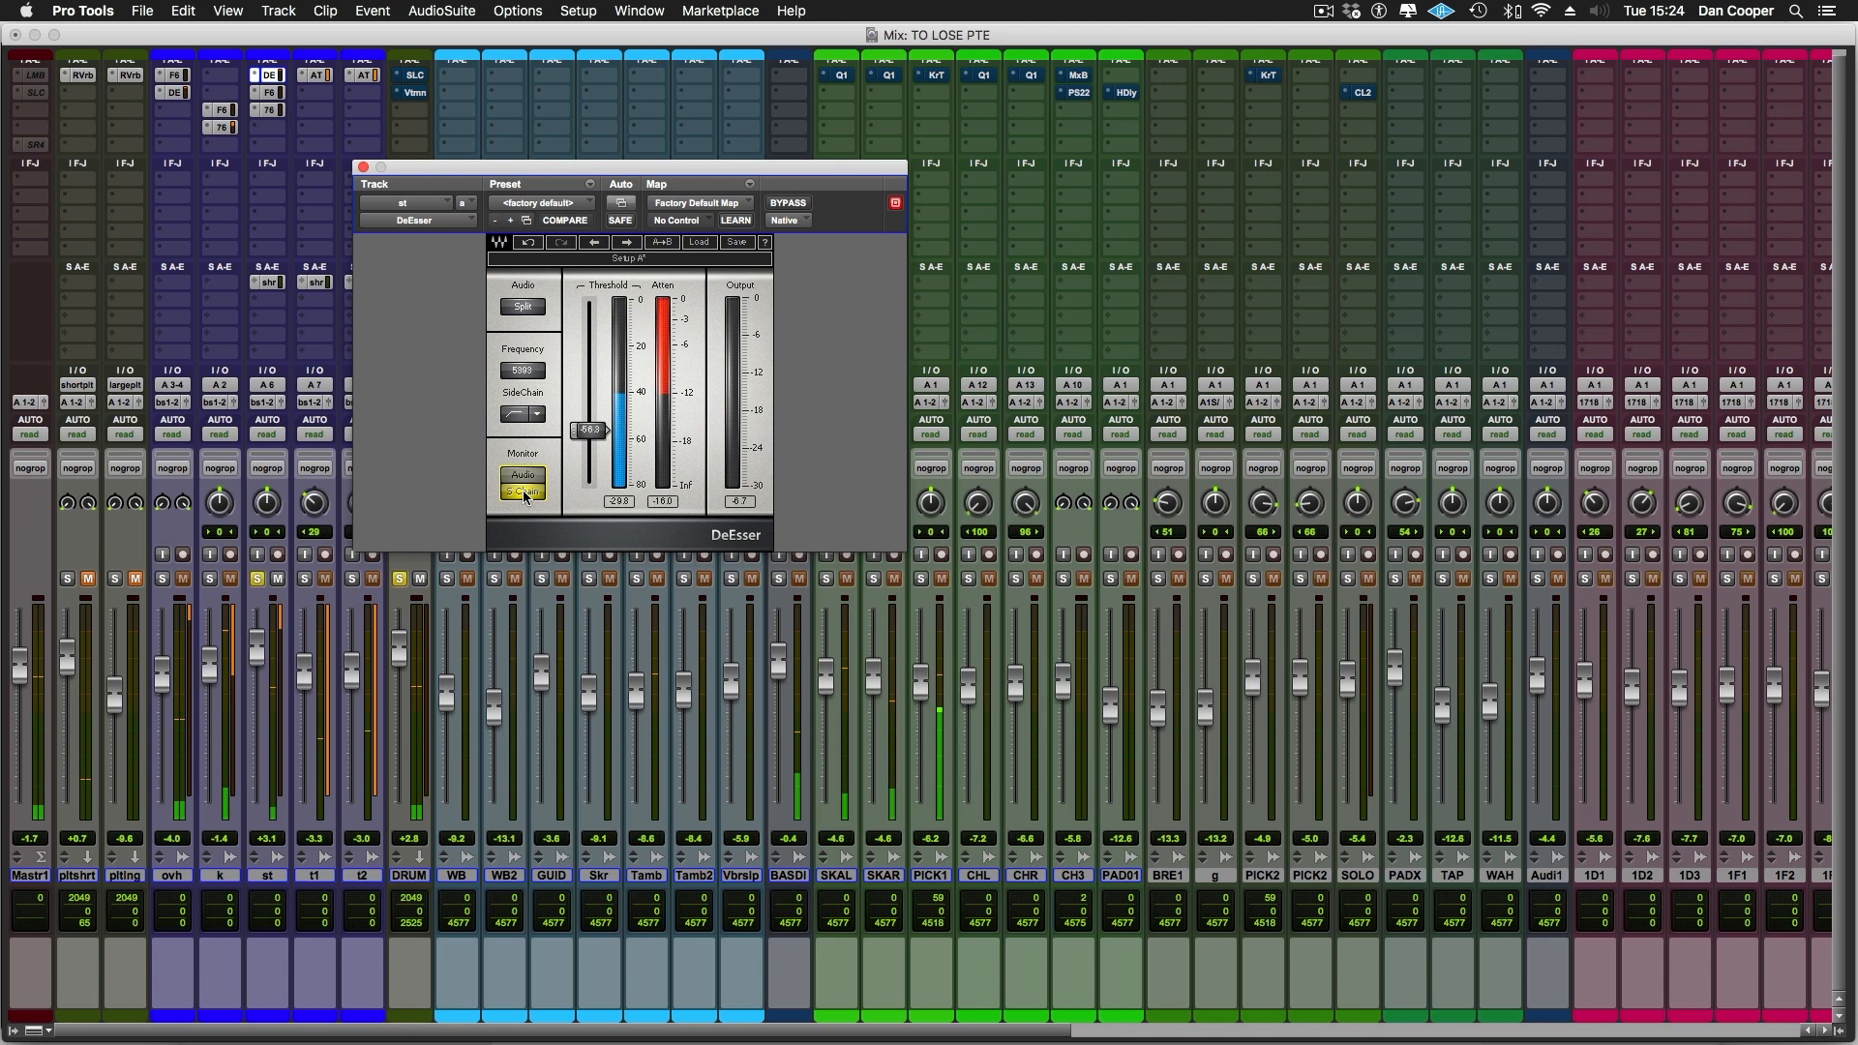
pyautogui.click(523, 476)
pyautogui.click(801, 205)
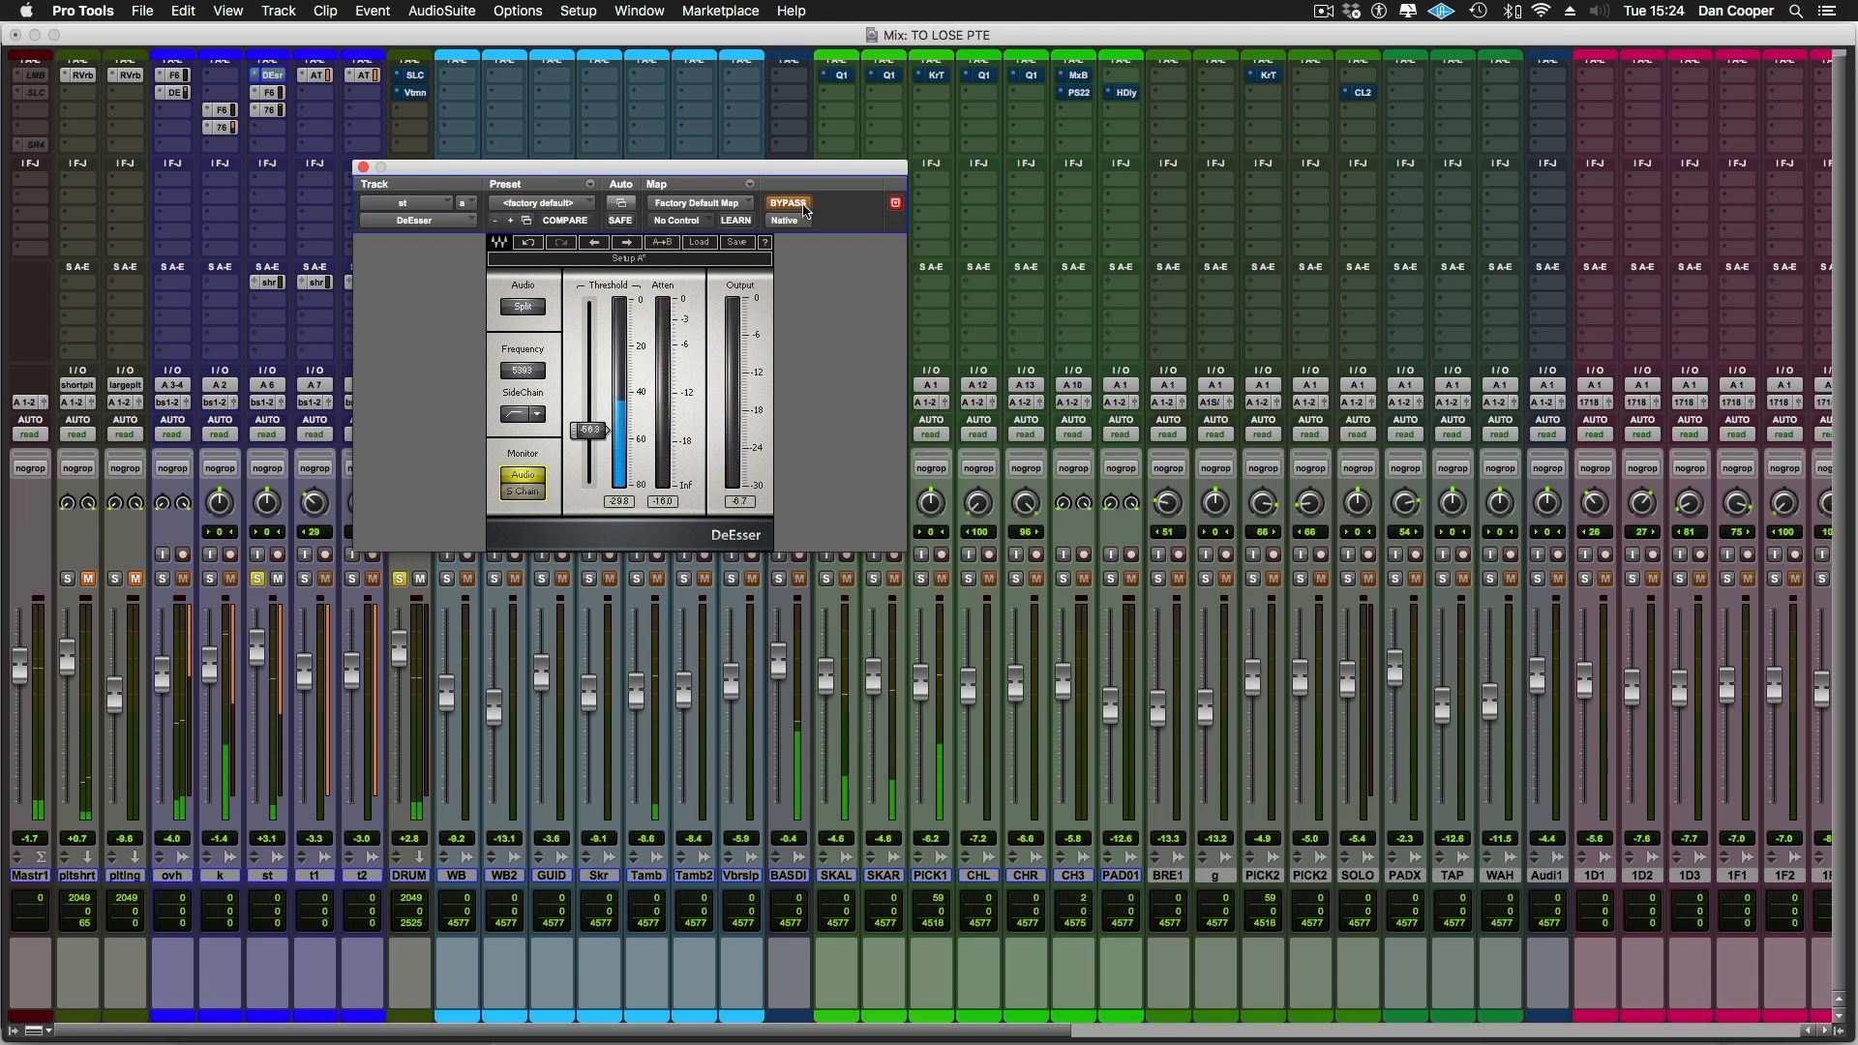
pyautogui.click(803, 207)
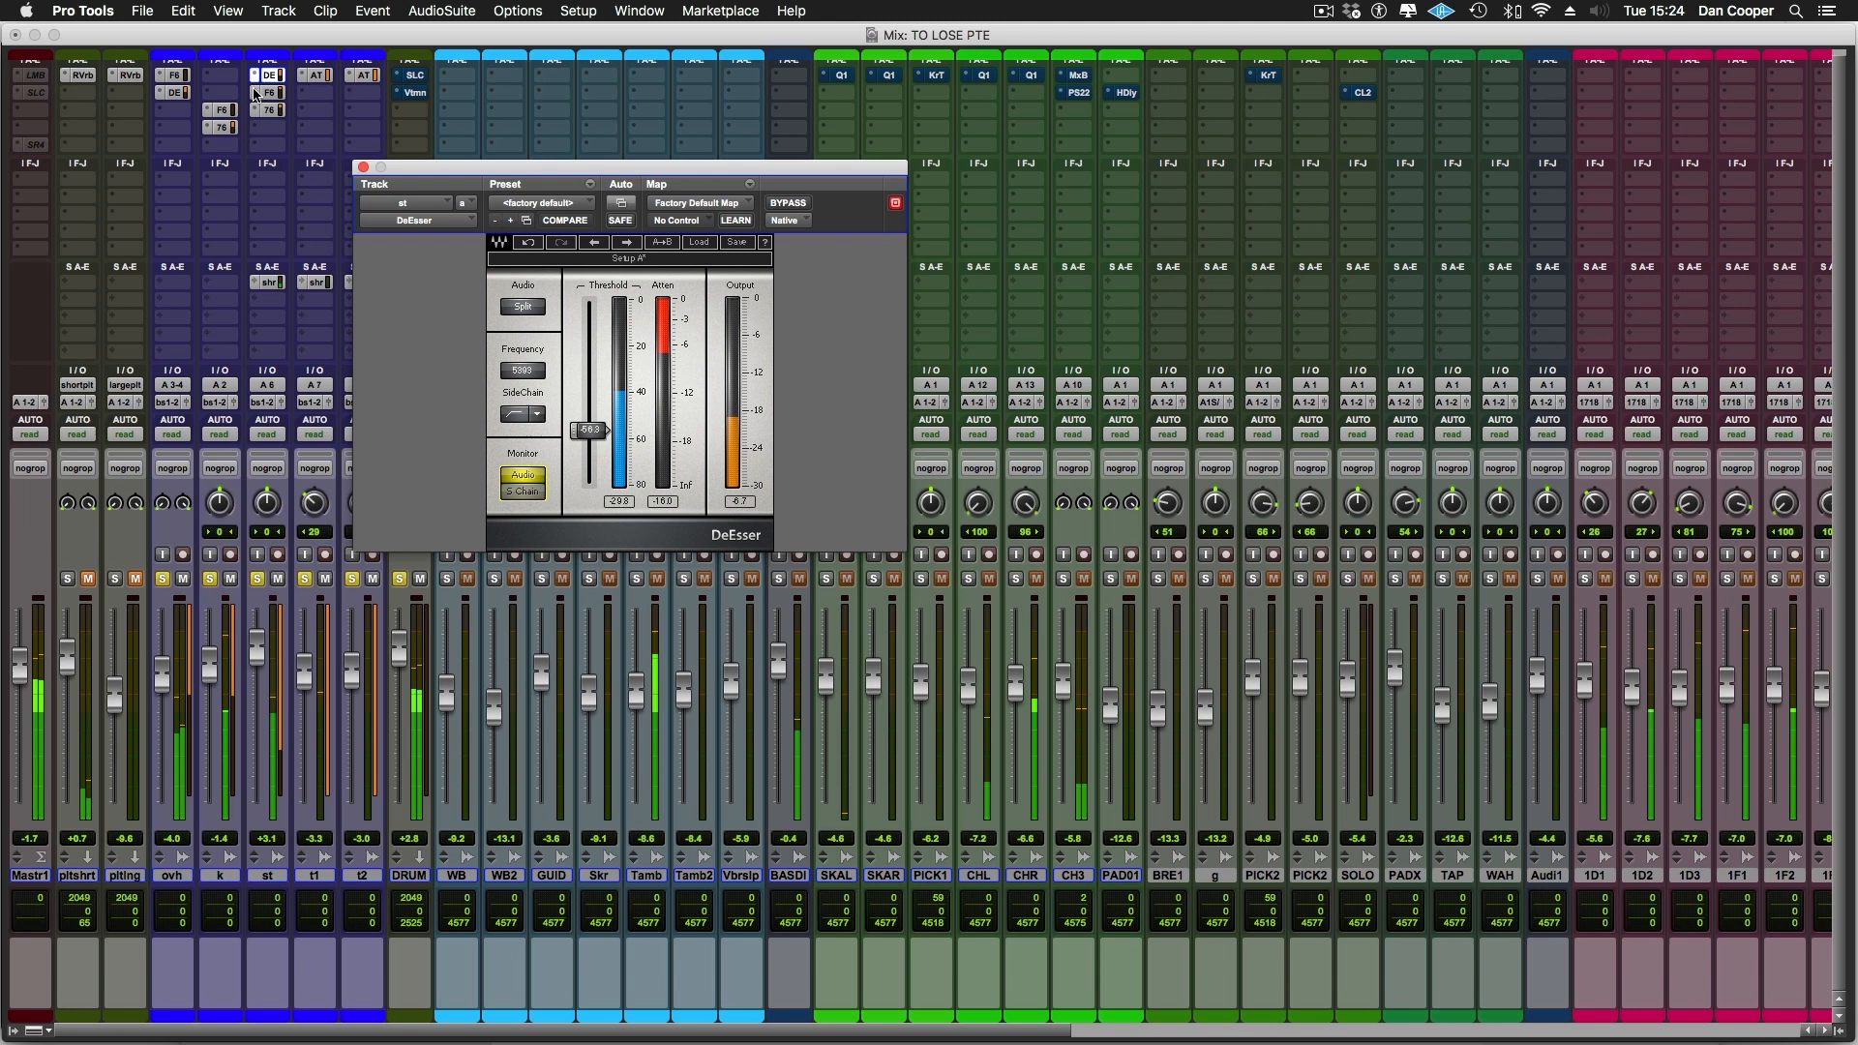
# Raise the threshold of the overheads' DeEsser during playback
pyautogui.click(174, 93)
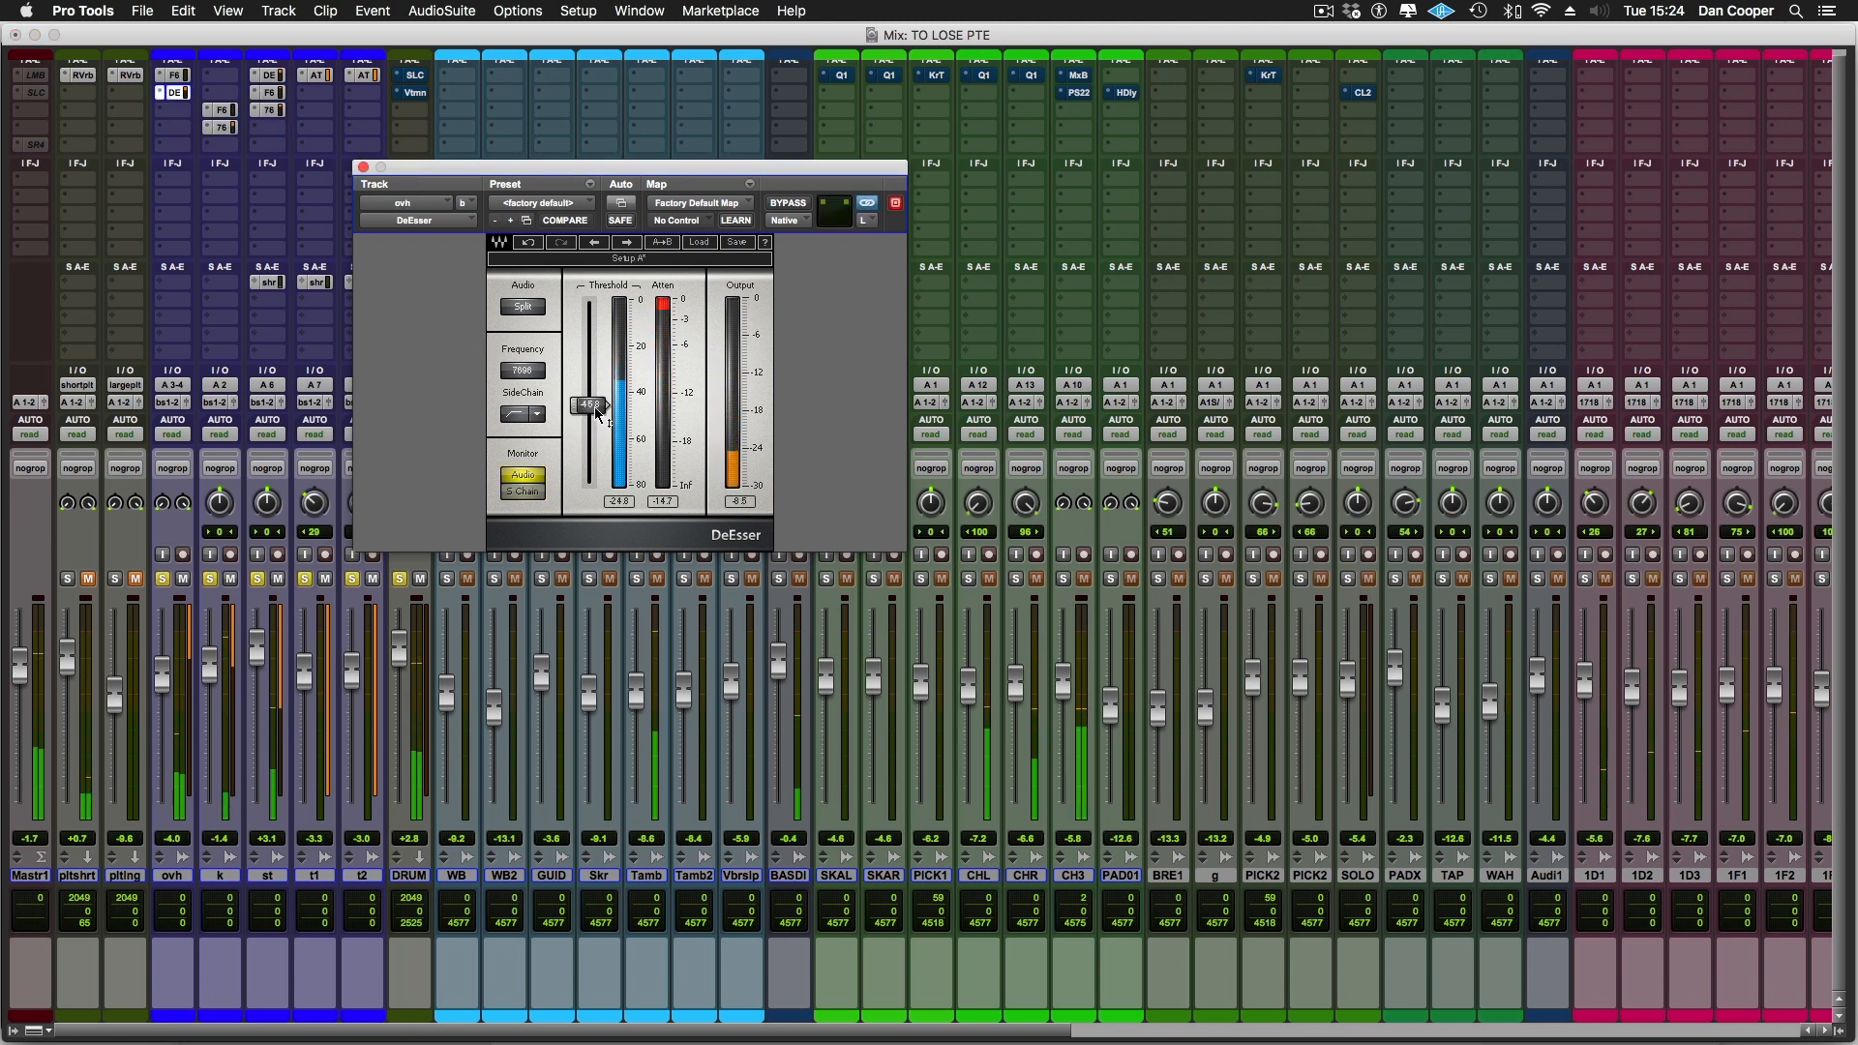
pyautogui.moveTo(590, 405); pyautogui.dragTo(590, 371)
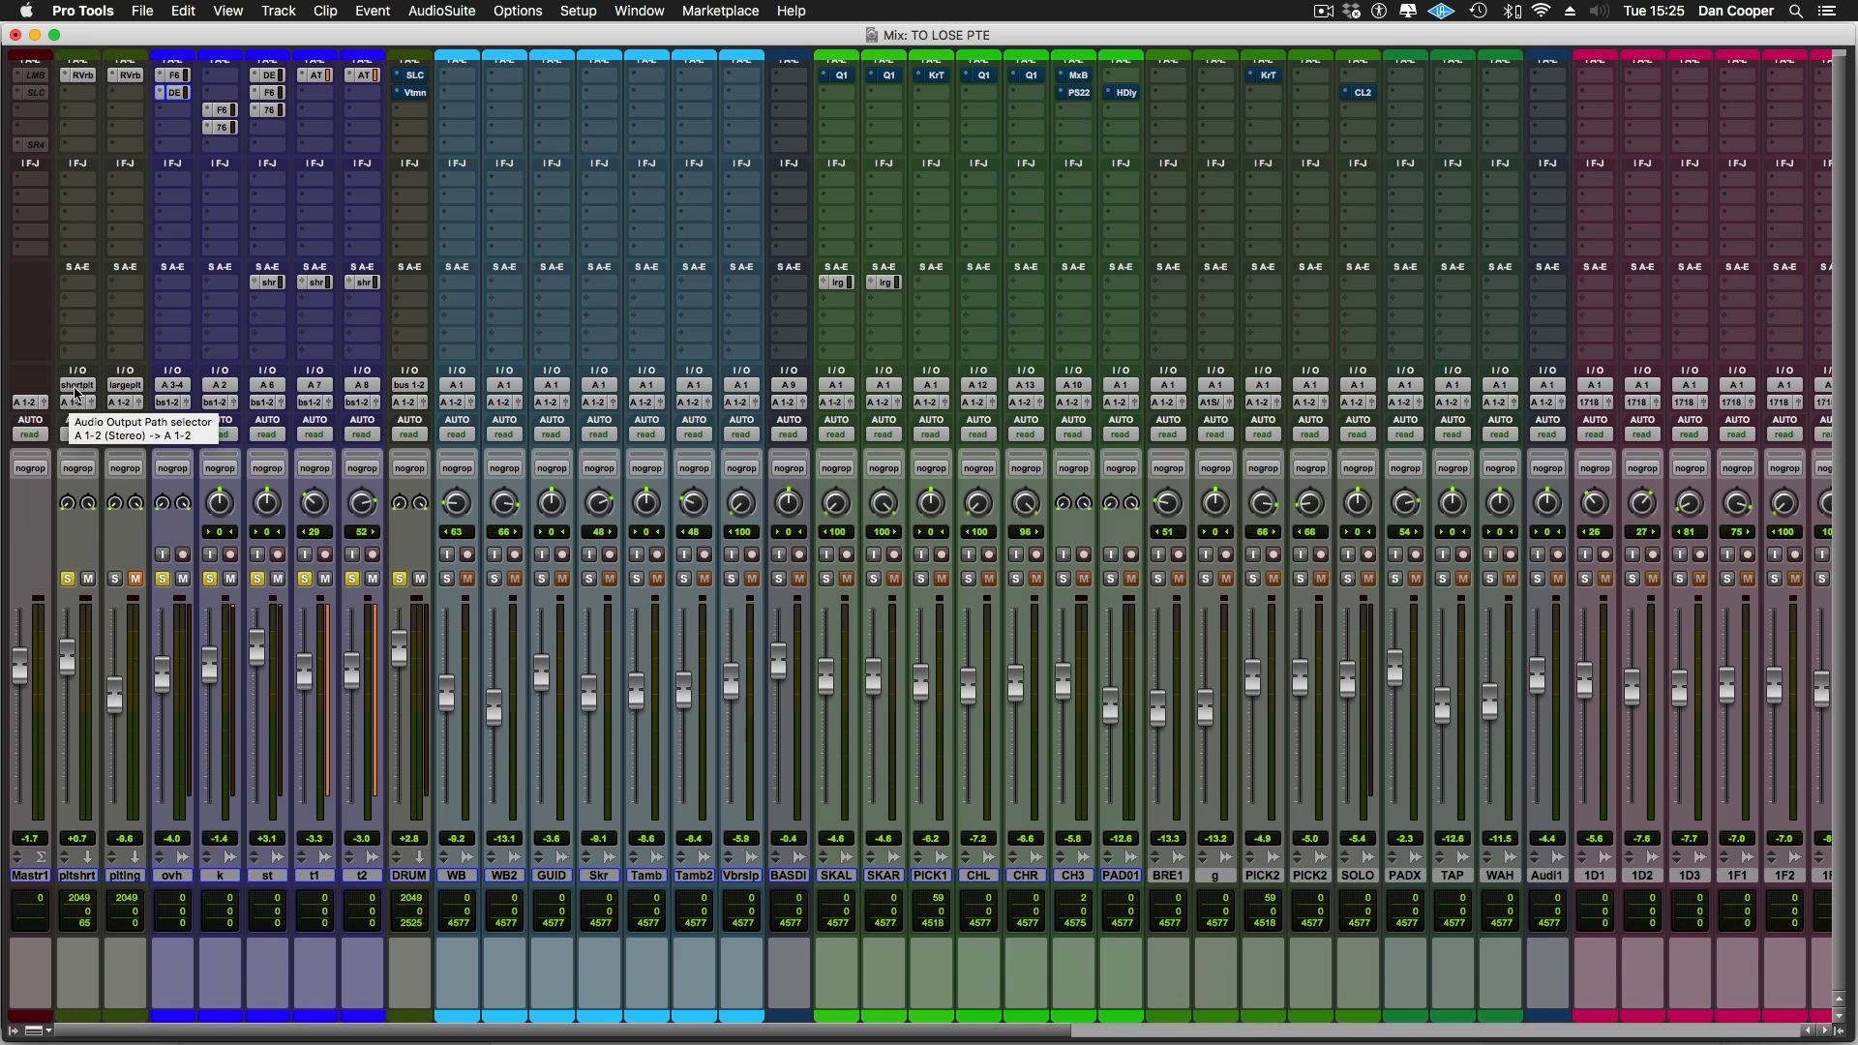
# Open the short plate's reverb and raise the snare's send to it to about -12.1 dB, comparing the send muted and unmuted, leaving it unmuted
pyautogui.click(78, 76)
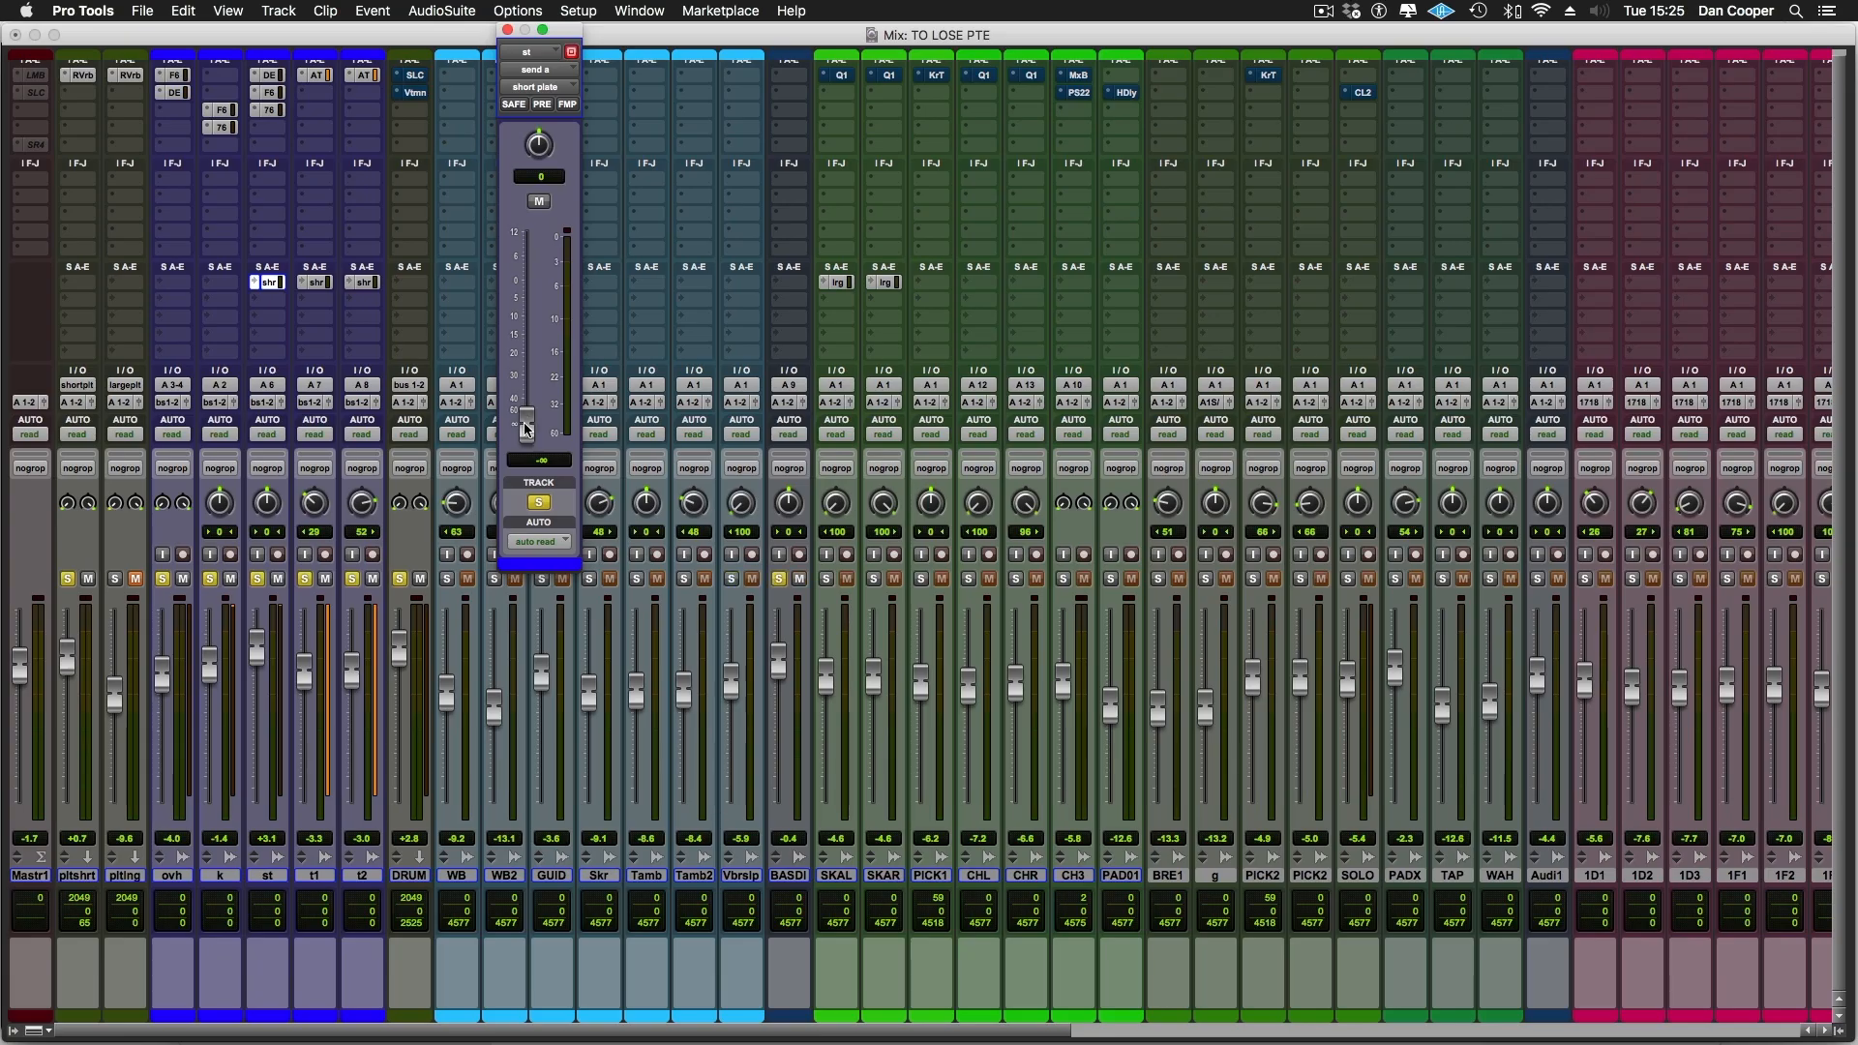
pyautogui.moveTo(529, 419); pyautogui.dragTo(527, 335)
pyautogui.moveTo(528, 336); pyautogui.dragTo(528, 330)
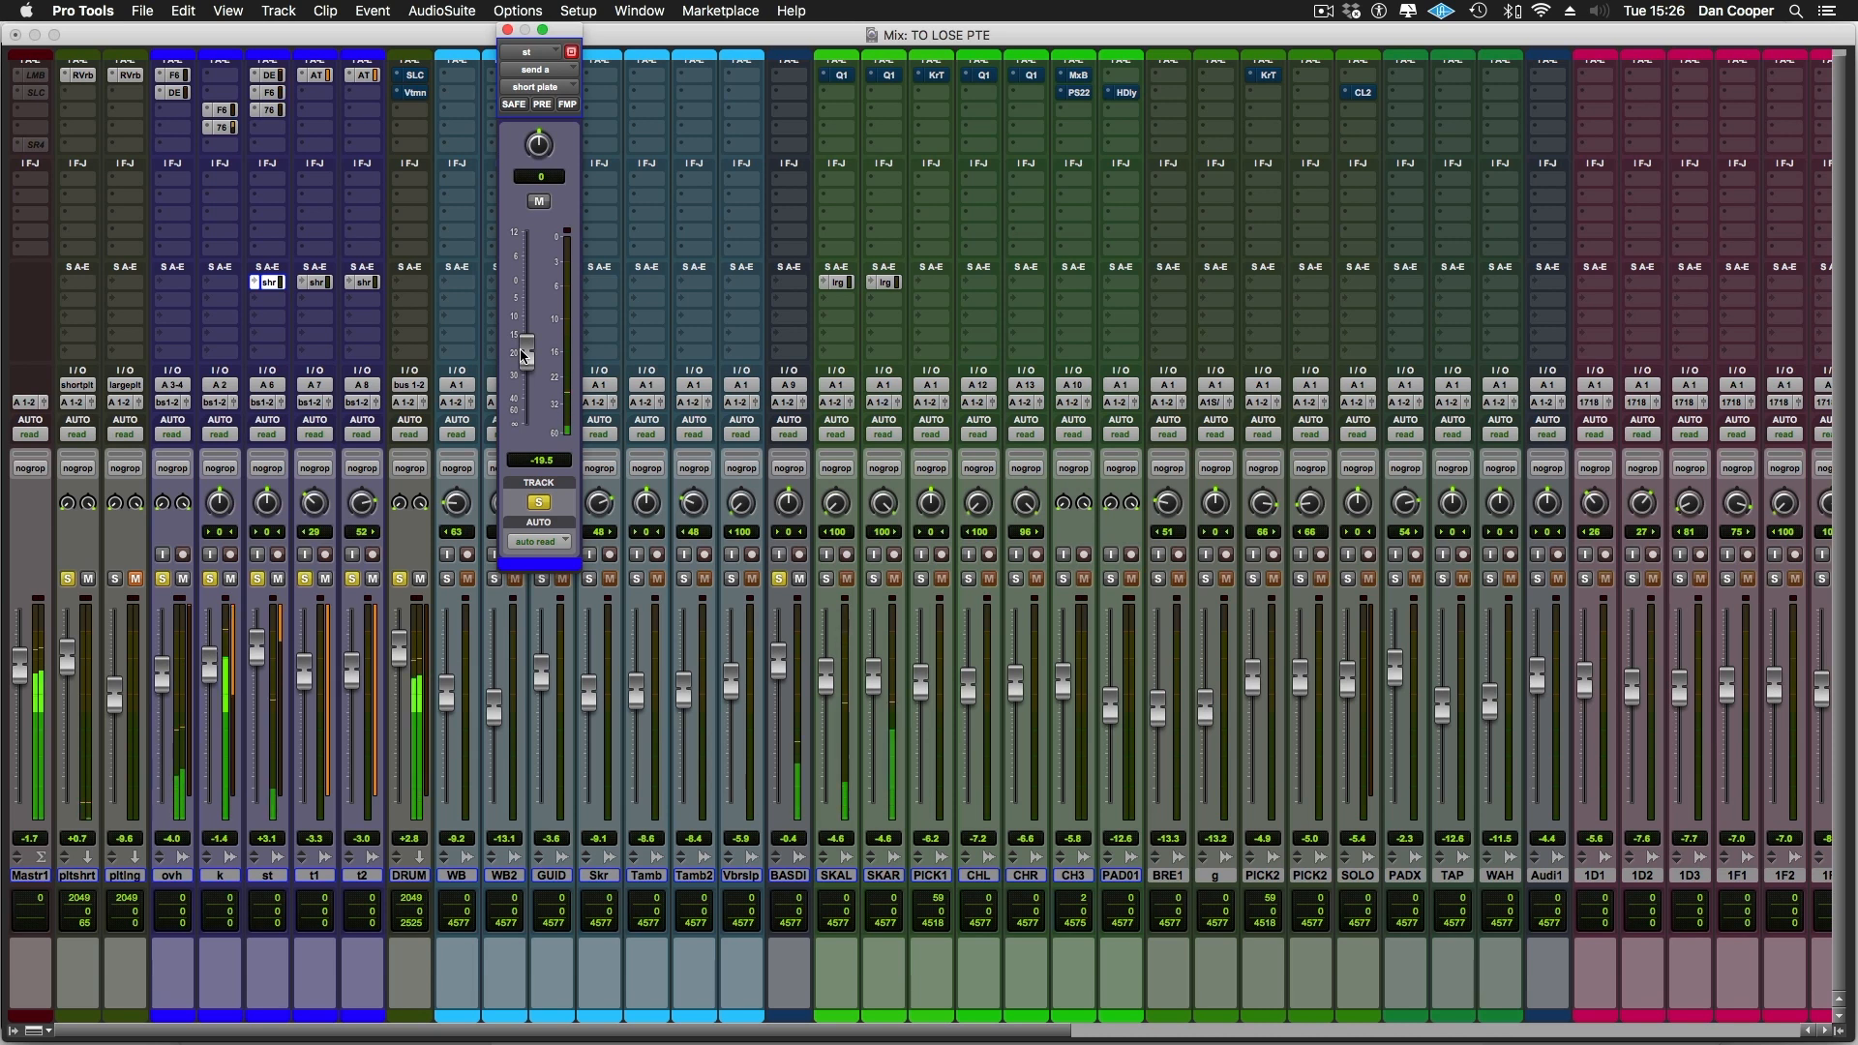
pyautogui.click(539, 204)
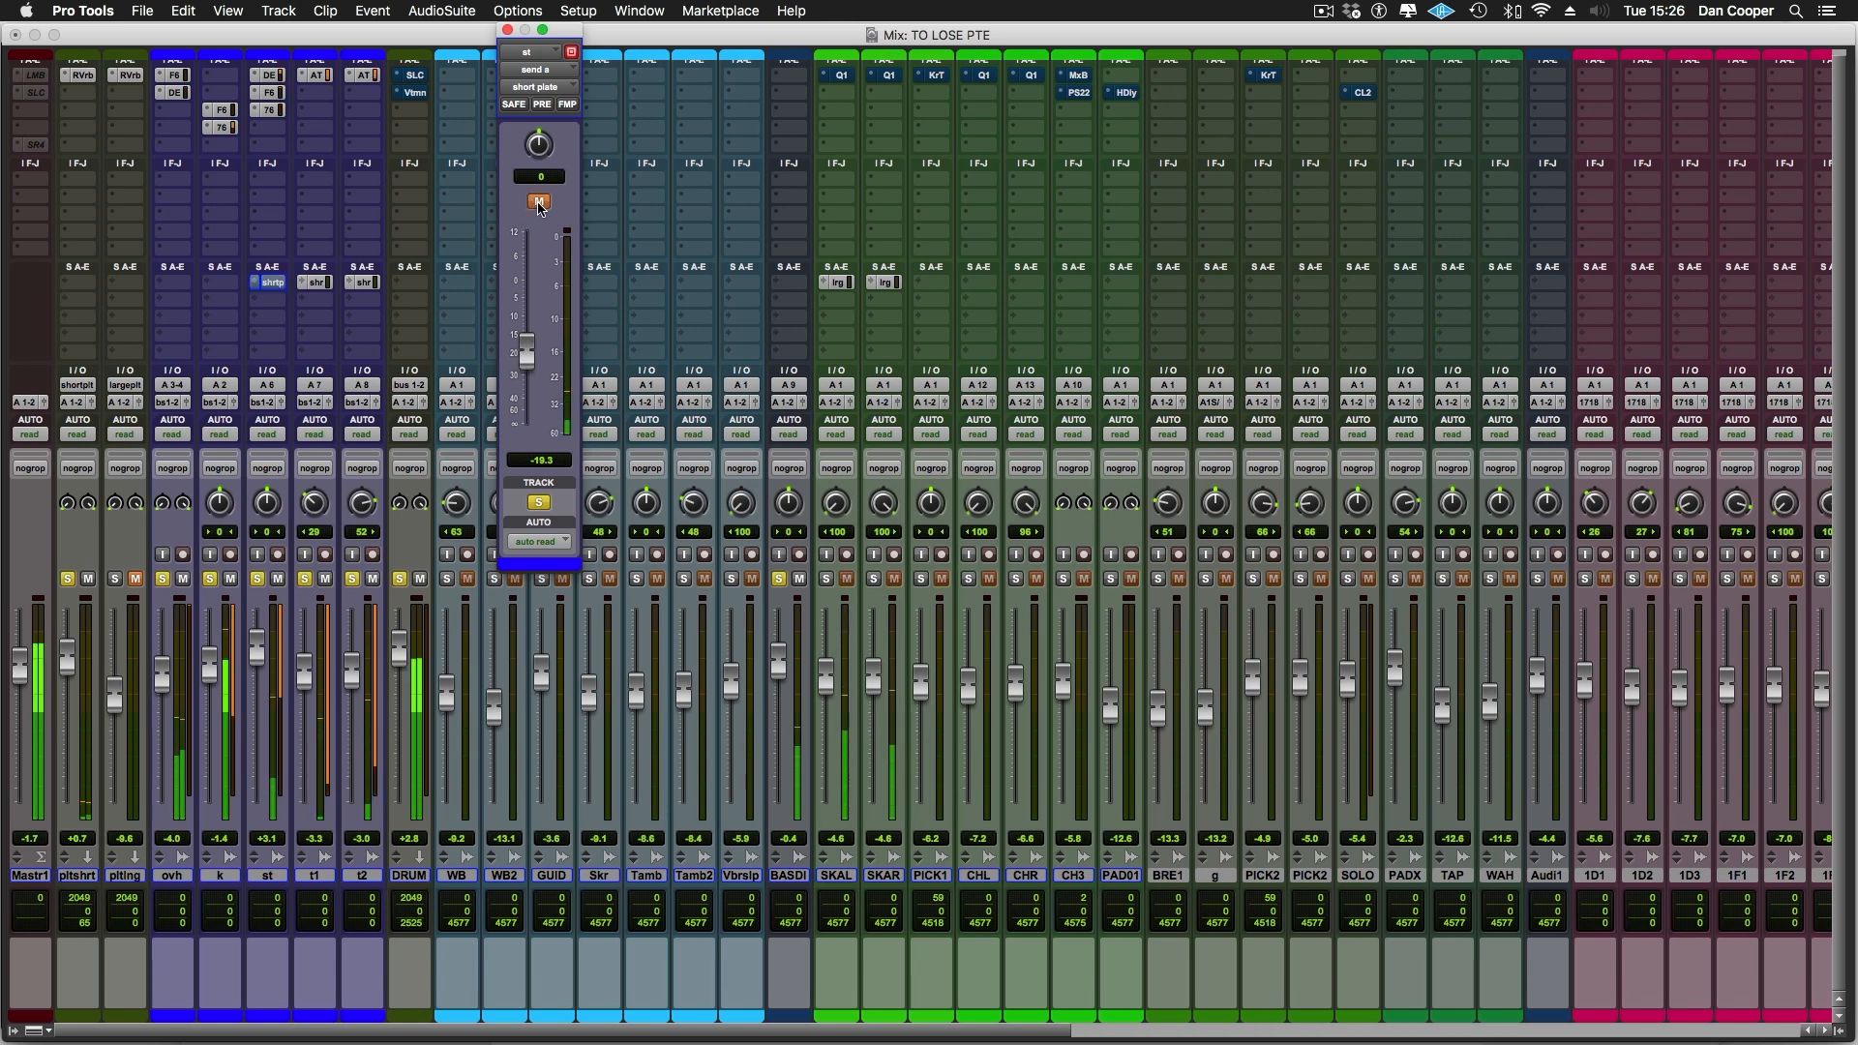
pyautogui.click(539, 203)
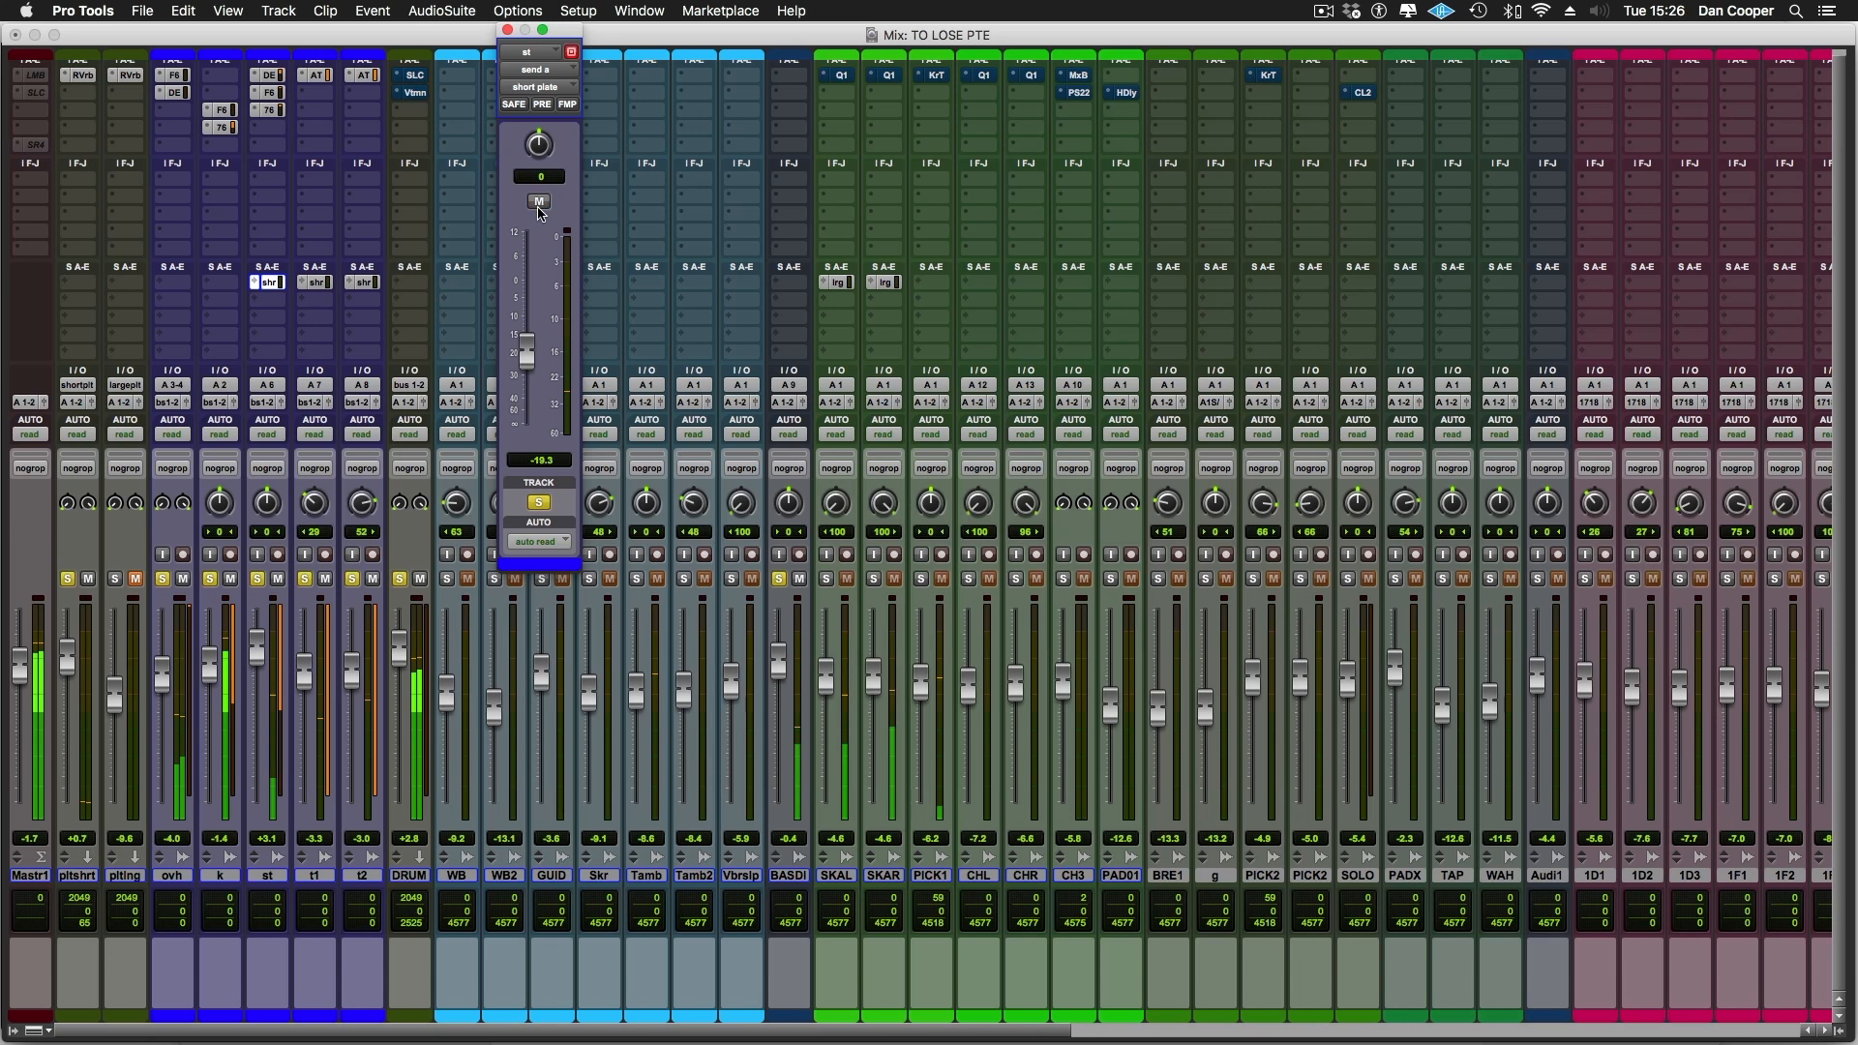
pyautogui.moveTo(523, 362); pyautogui.dragTo(530, 353)
pyautogui.click(539, 204)
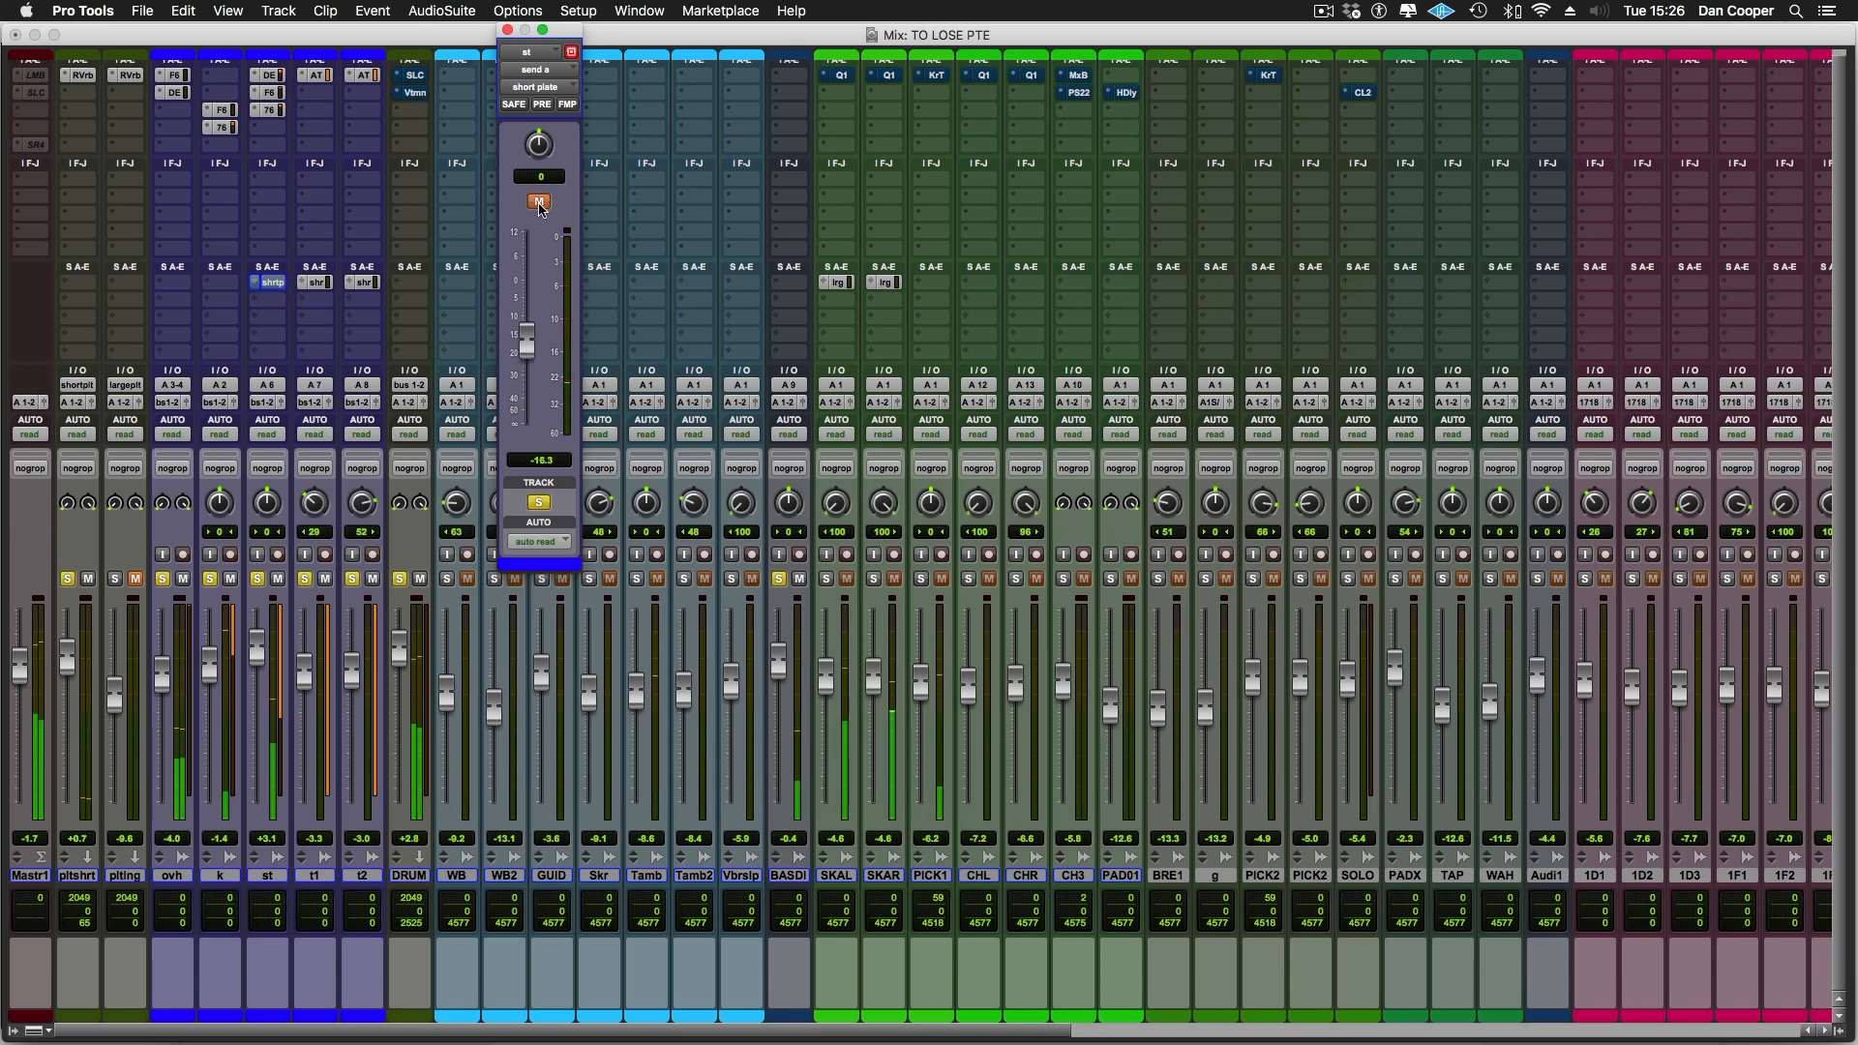
pyautogui.click(539, 204)
pyautogui.moveTo(528, 341); pyautogui.dragTo(528, 325)
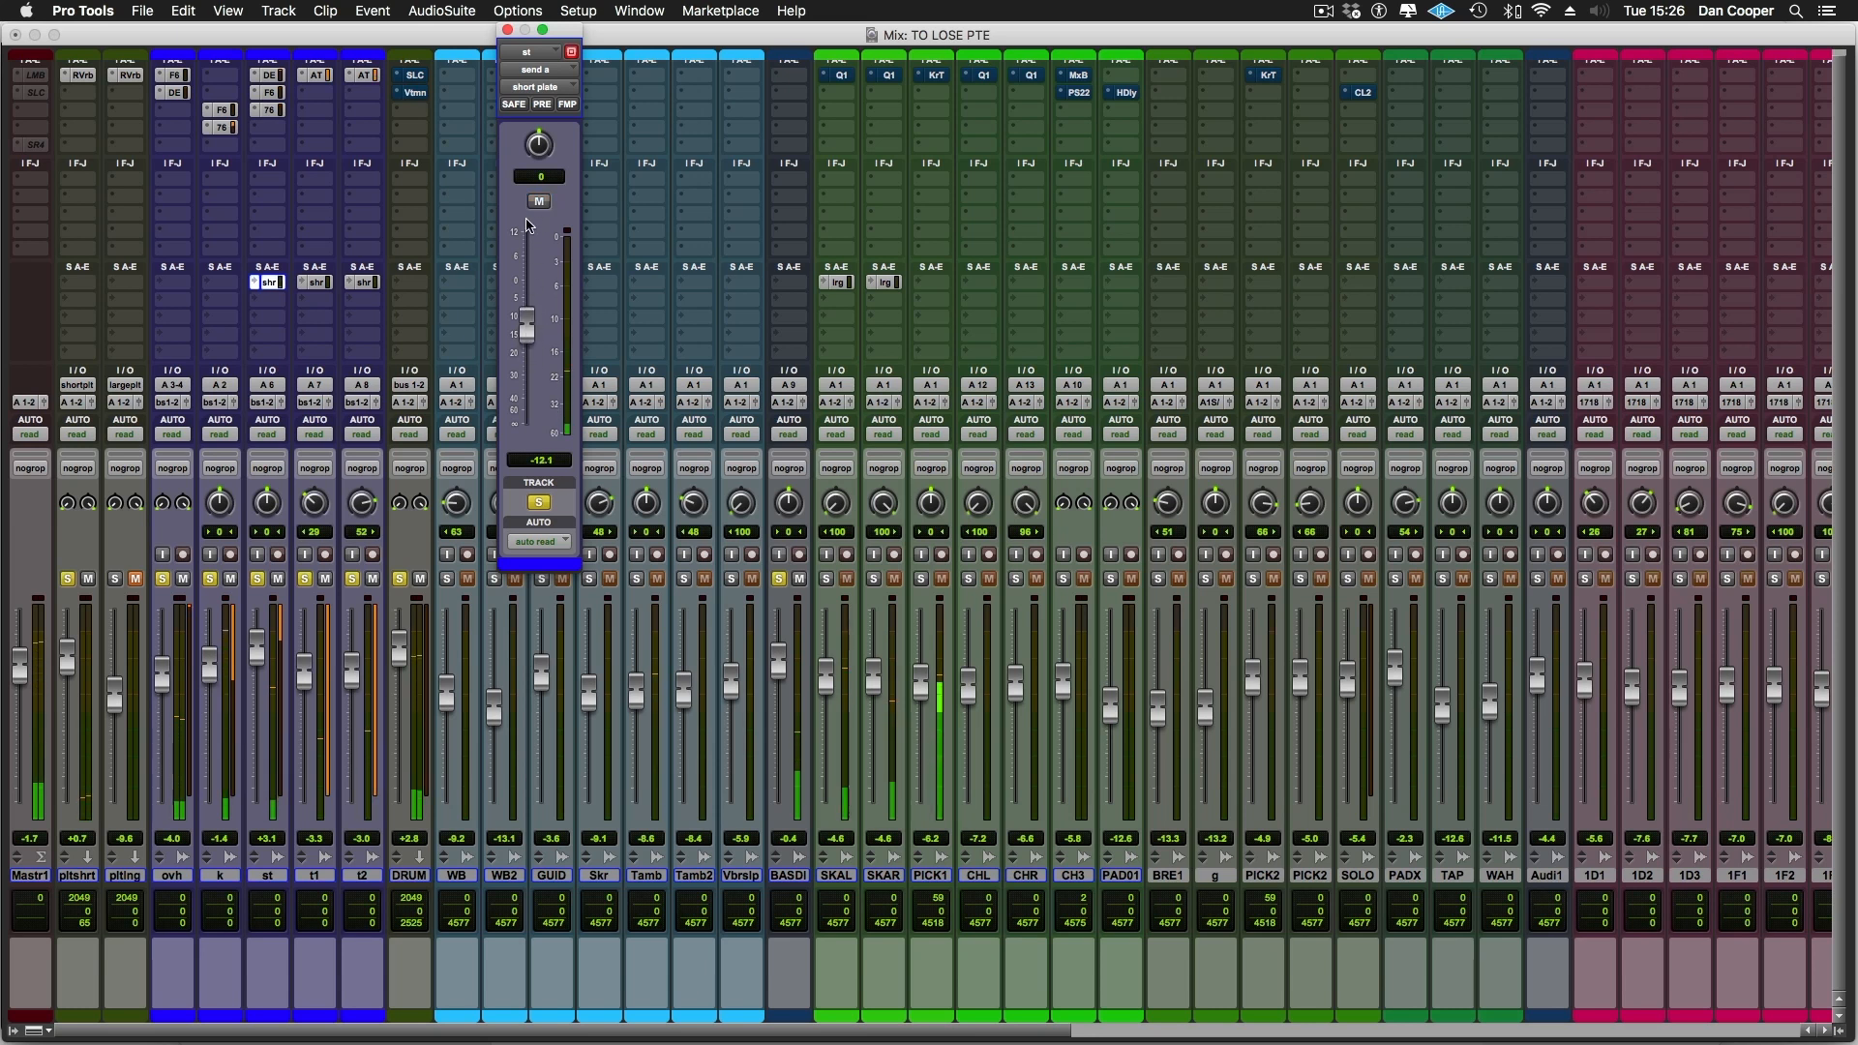
pyautogui.click(539, 203)
pyautogui.click(539, 203)
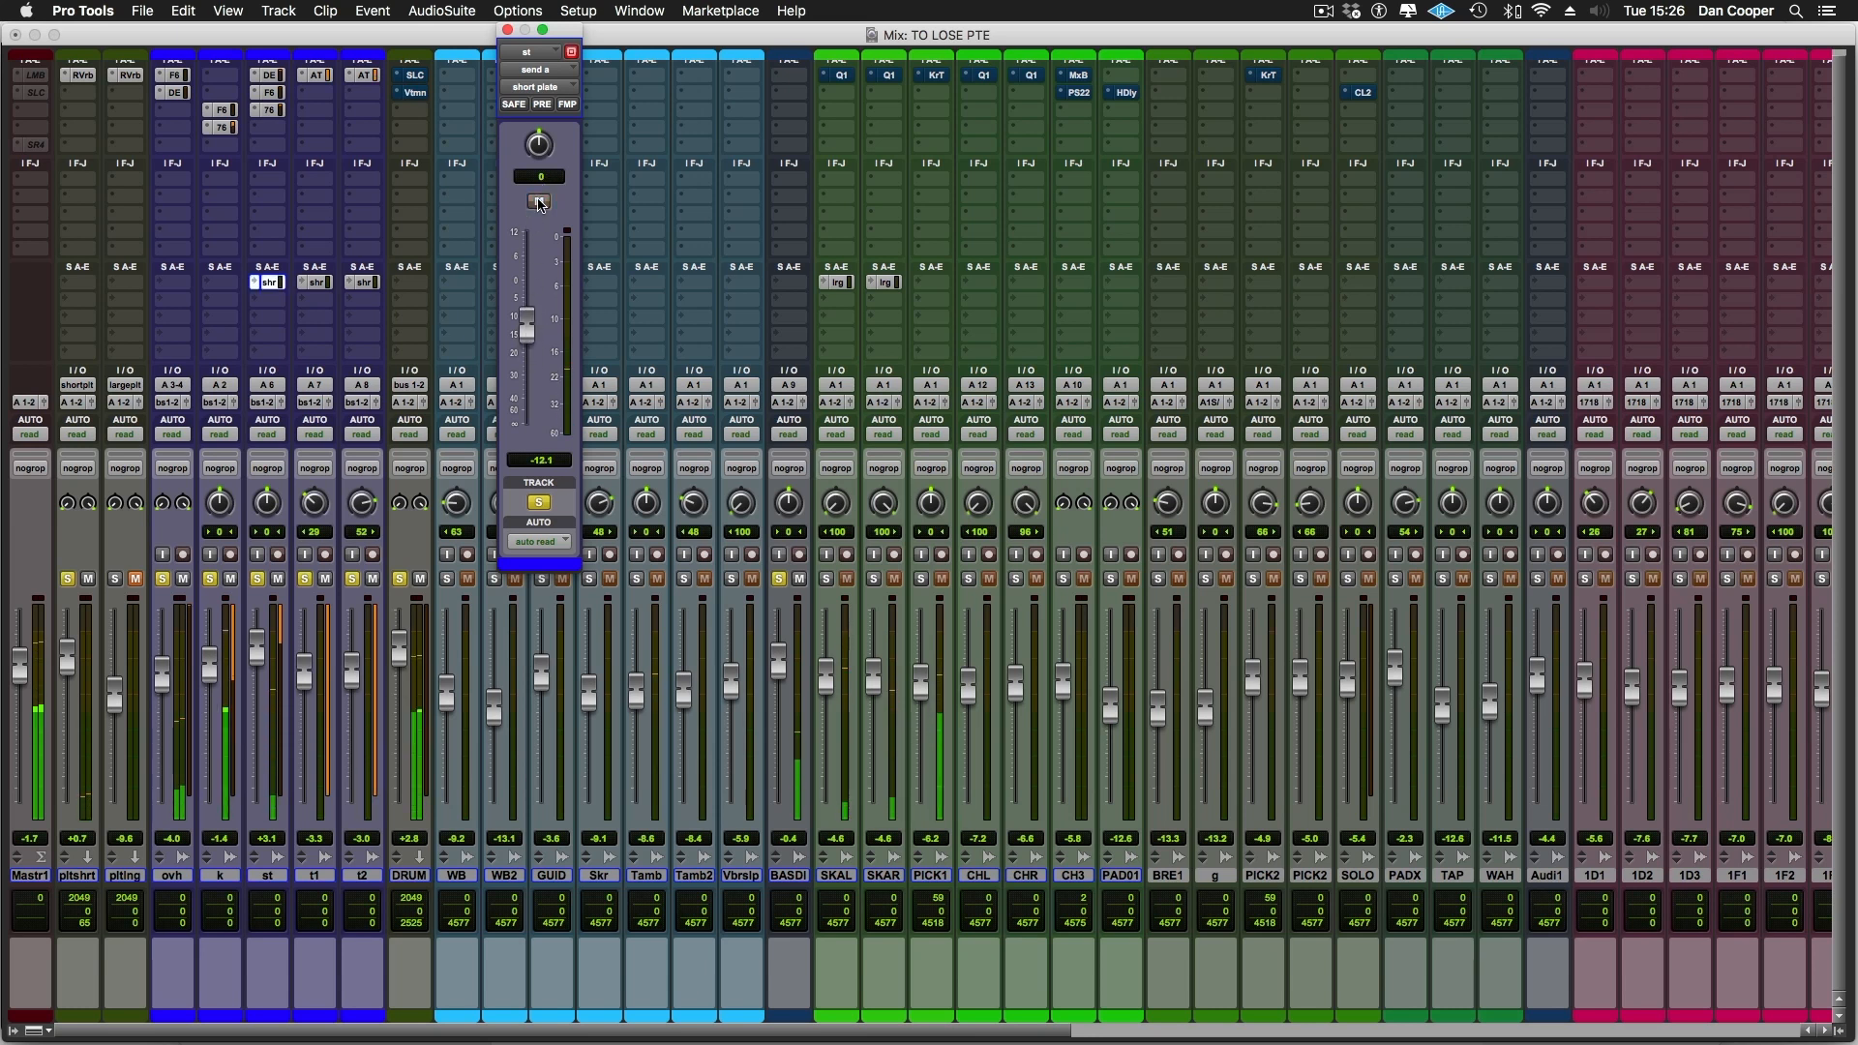
# Restart playback from around bar 20 and raise the first tom's short plate send to slightly above 0 dB
pyautogui.click(316, 284)
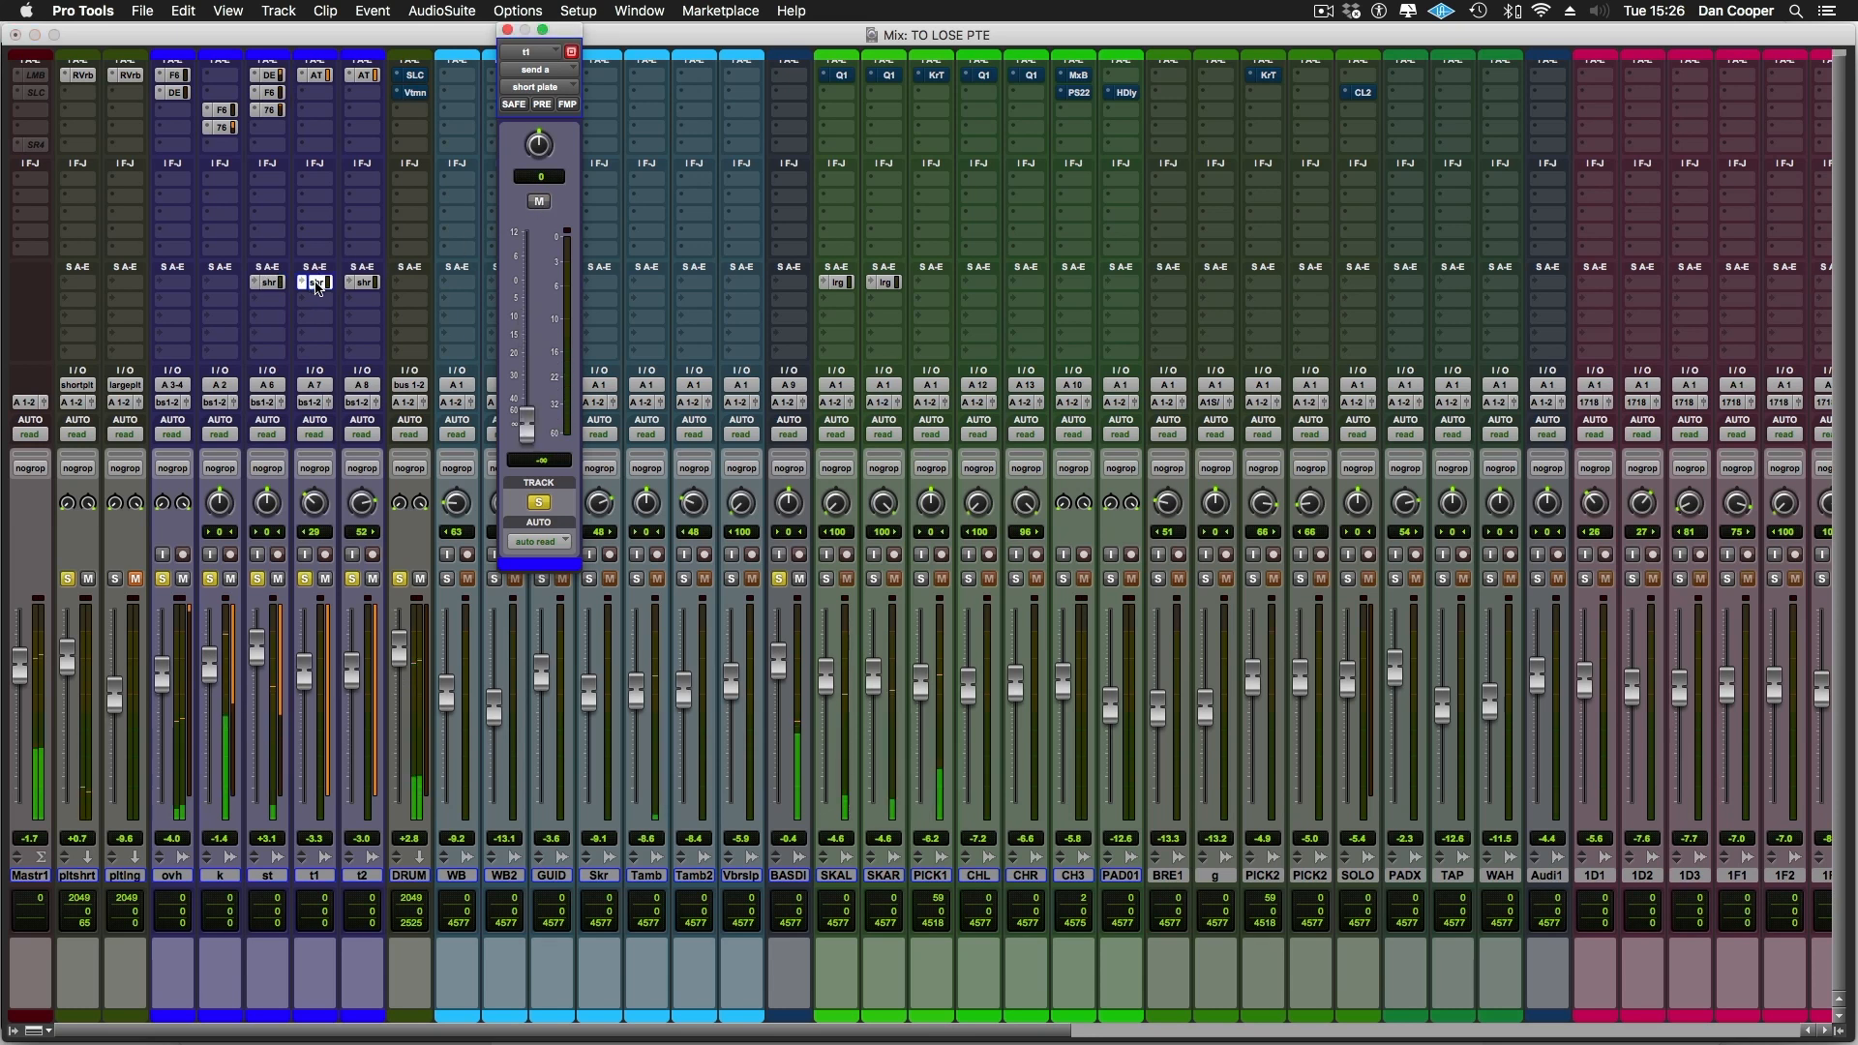
pyautogui.press('super+equal')
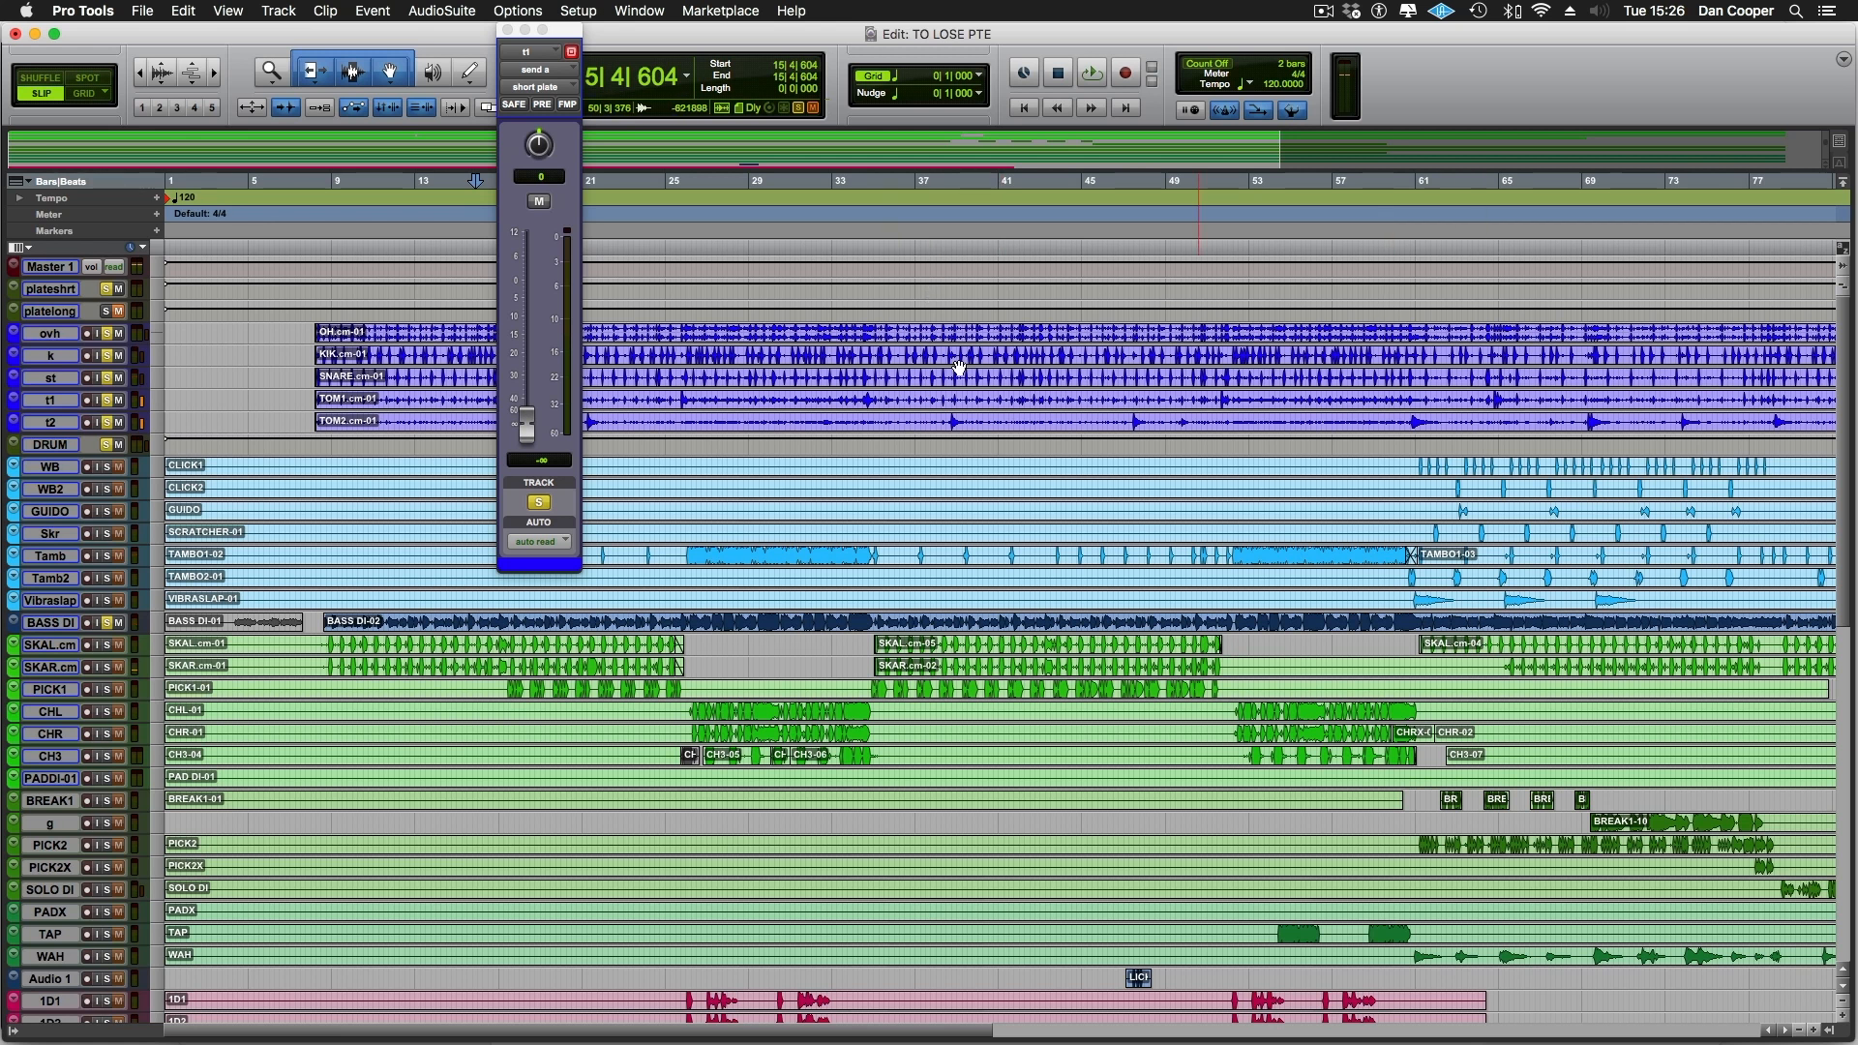
pyautogui.click(507, 31)
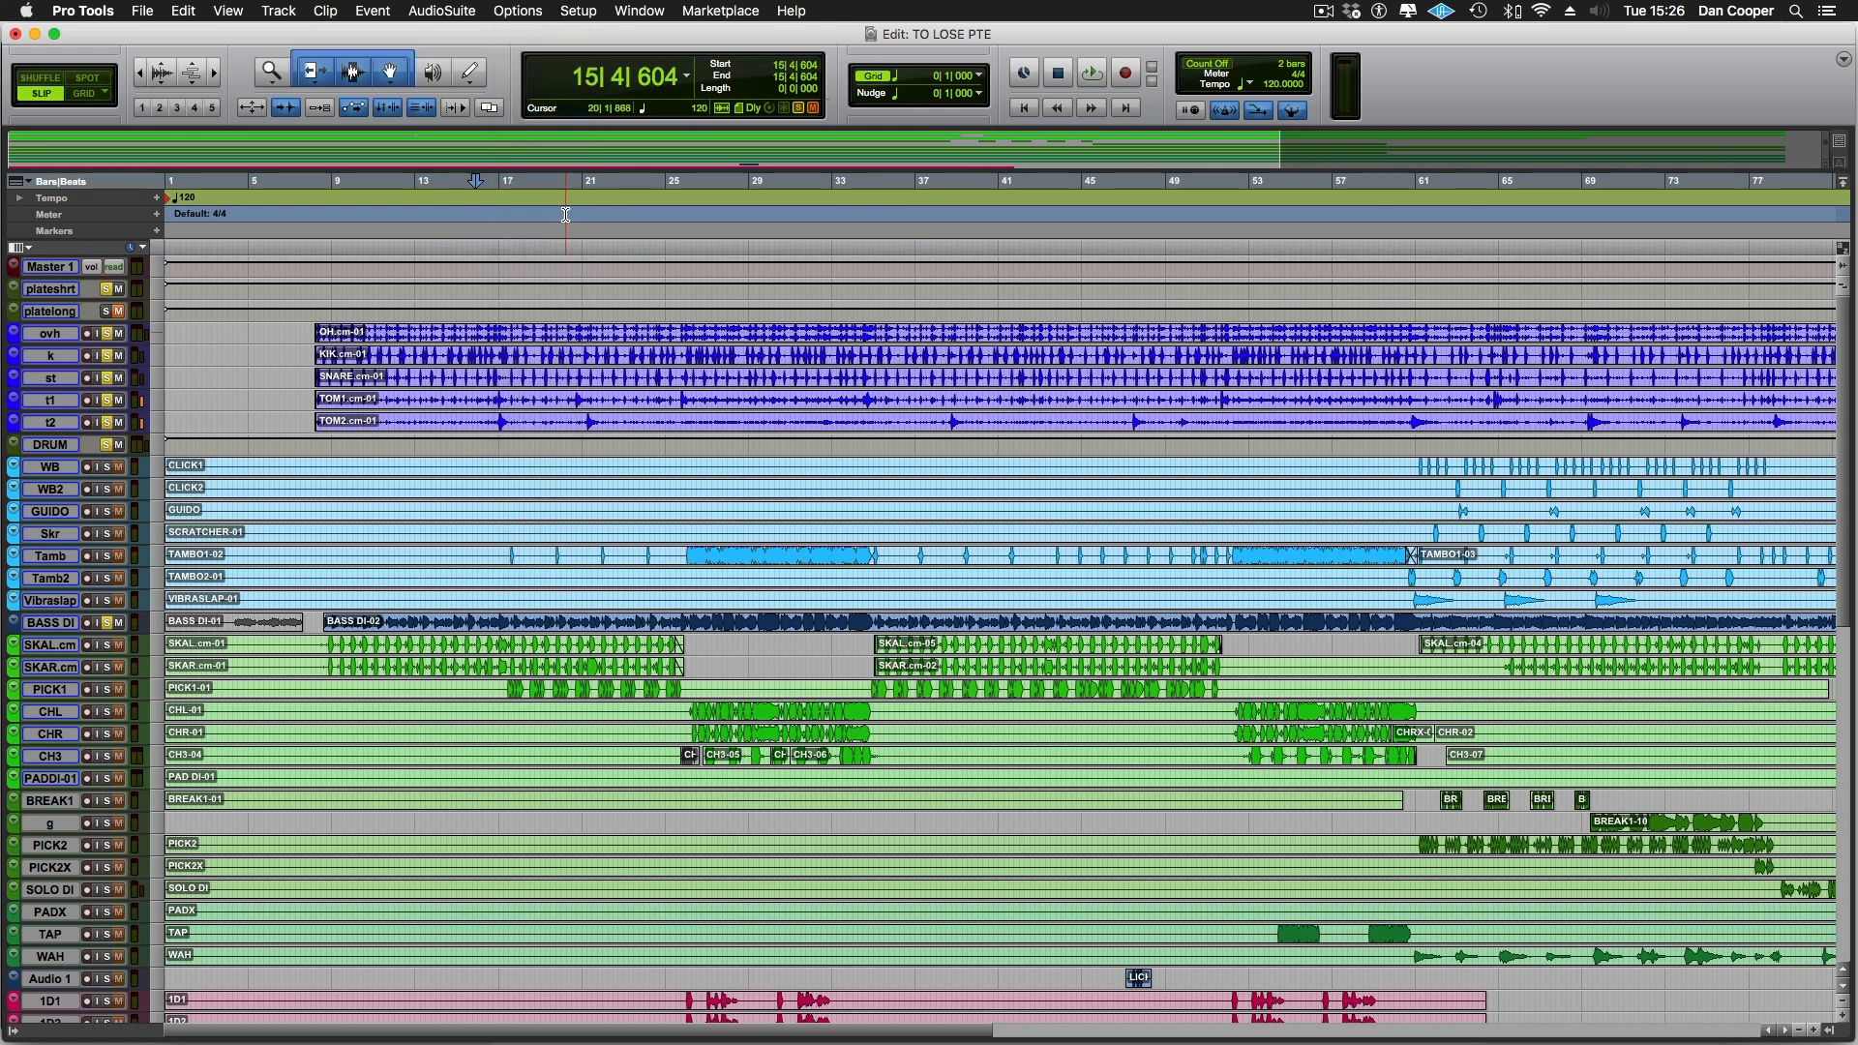
pyautogui.press('super+equal')
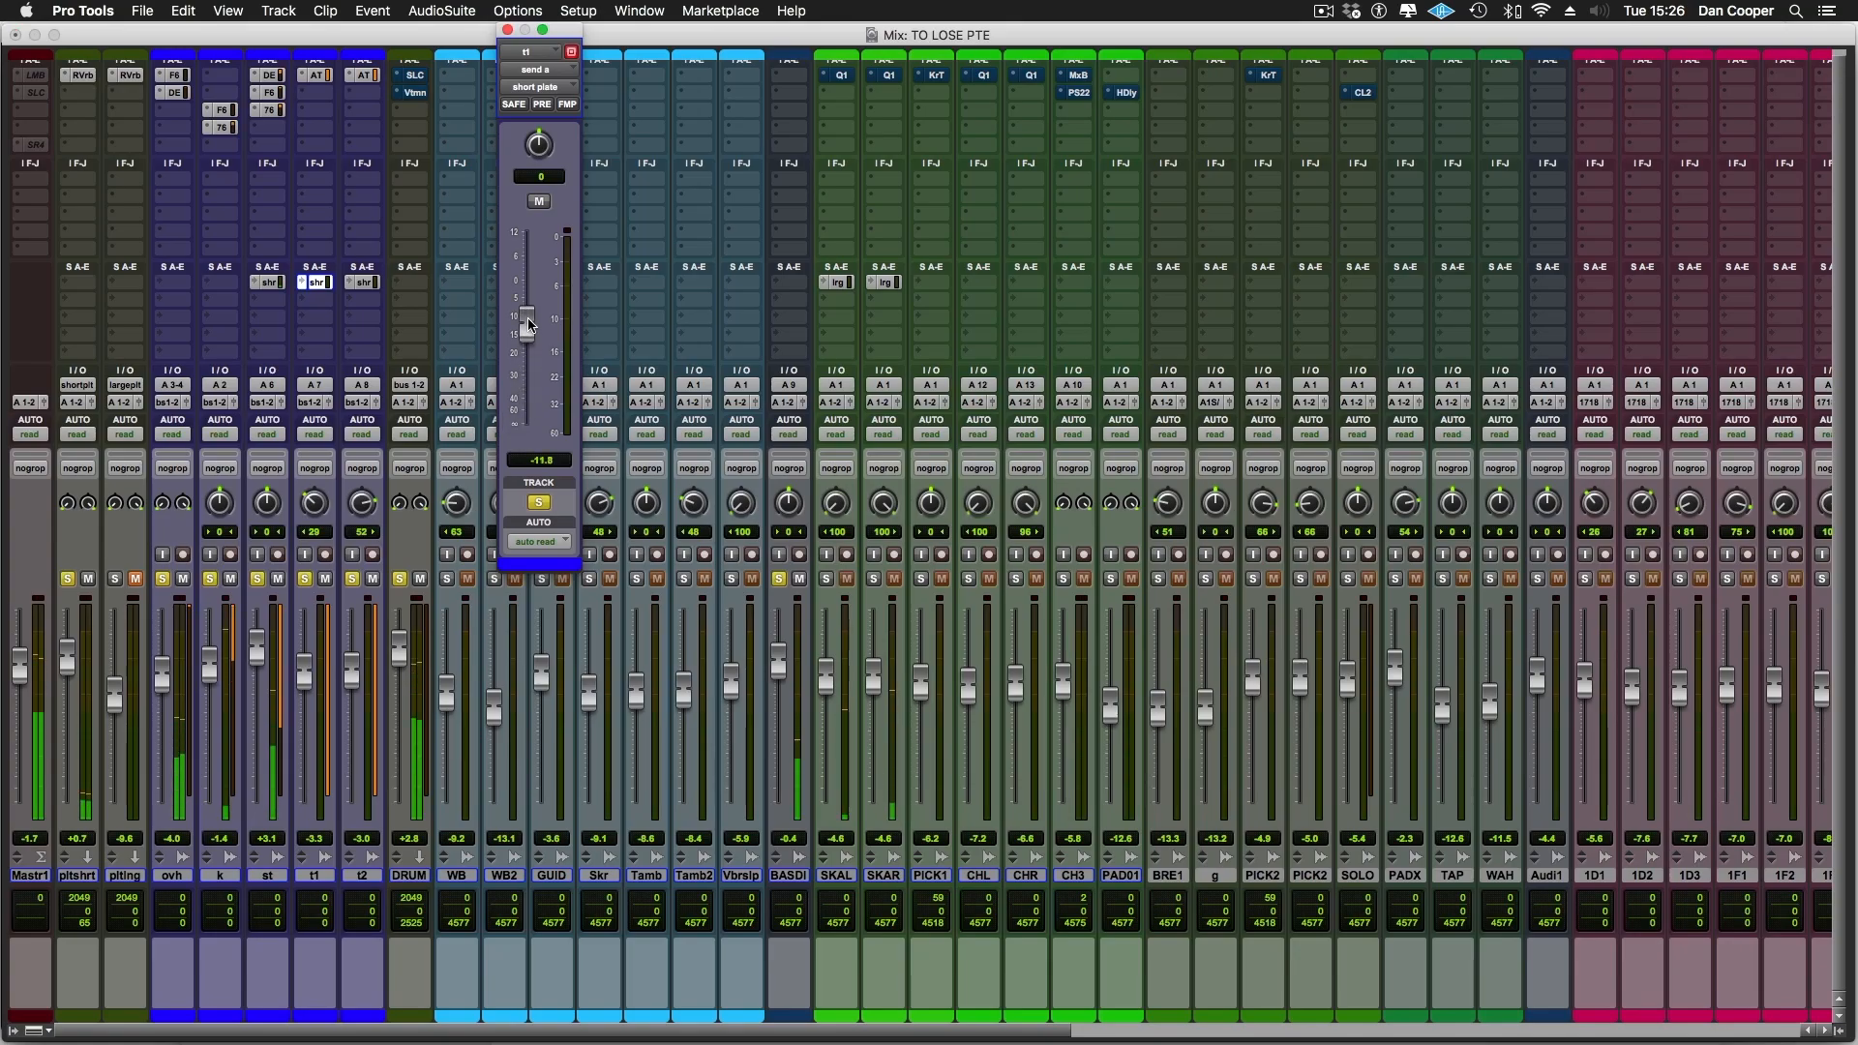
pyautogui.moveTo(529, 319); pyautogui.dragTo(528, 286)
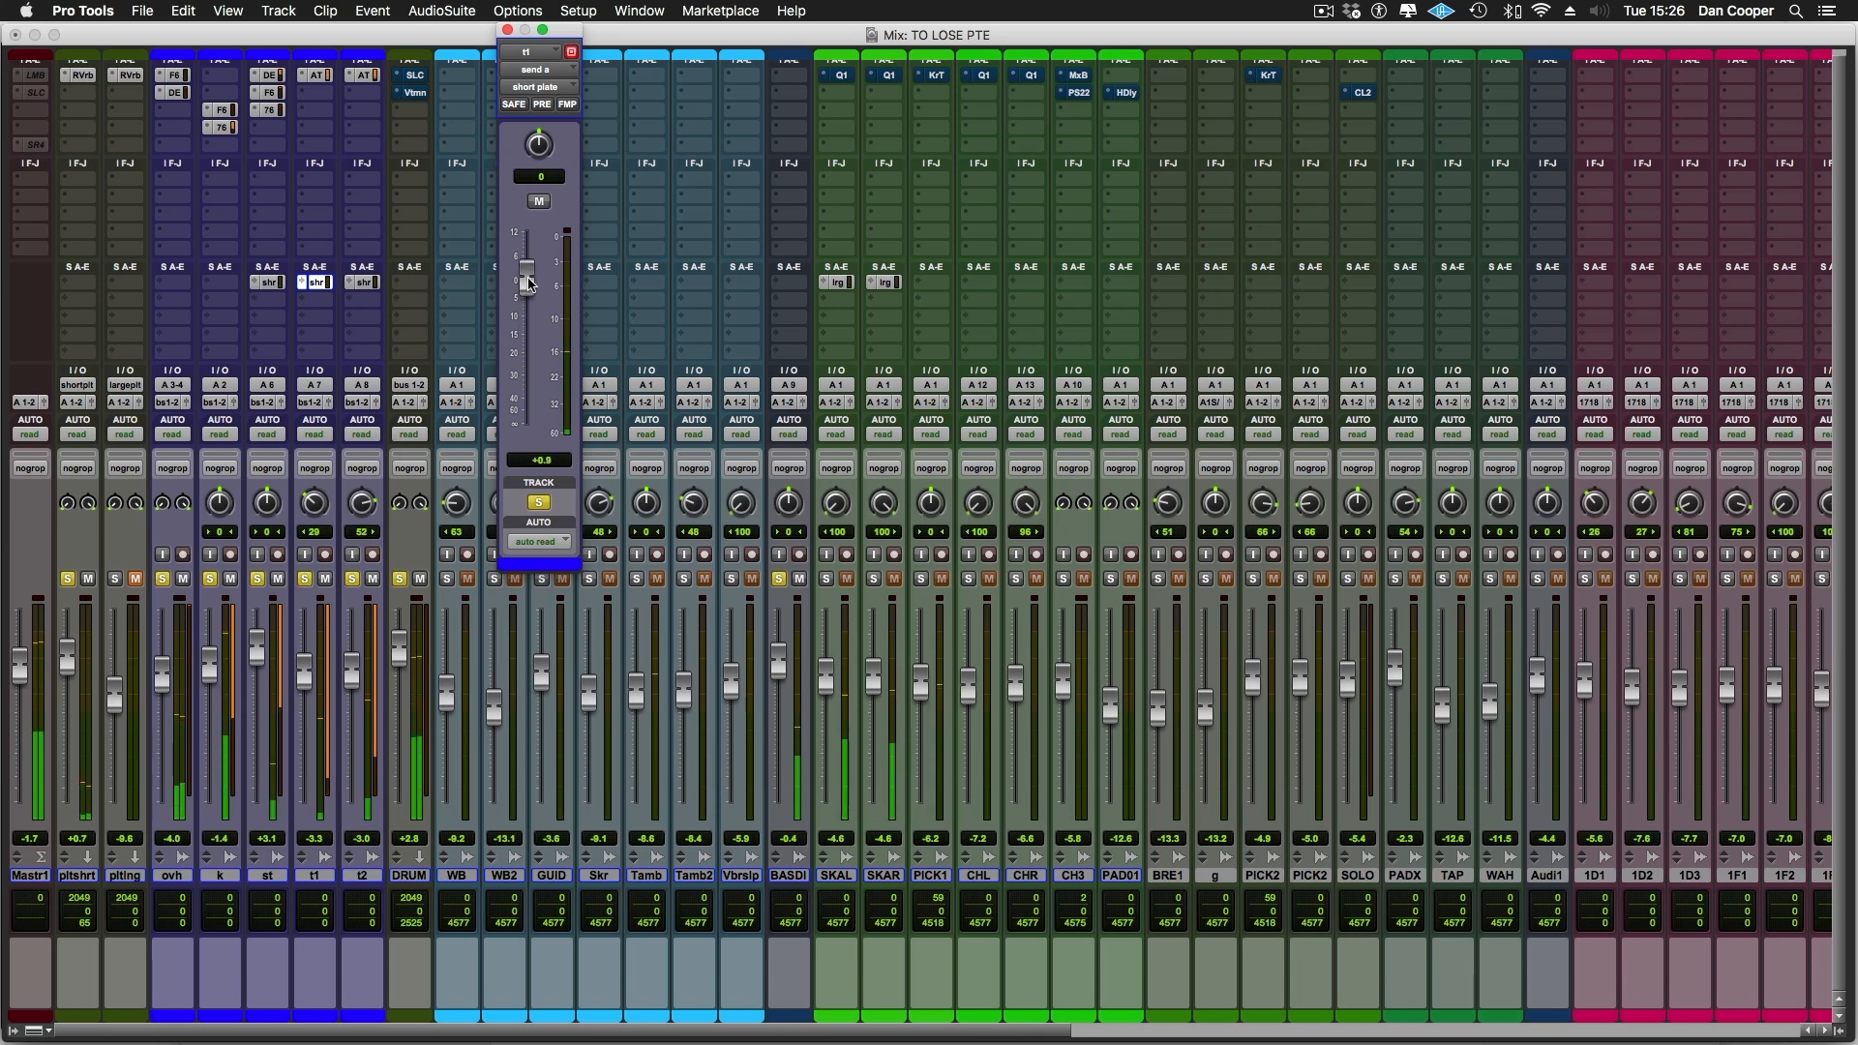
# Raise the second tom's short plate send to about -0.1 dB and close the send window
pyautogui.click(360, 282)
pyautogui.moveTo(527, 428); pyautogui.dragTo(535, 283)
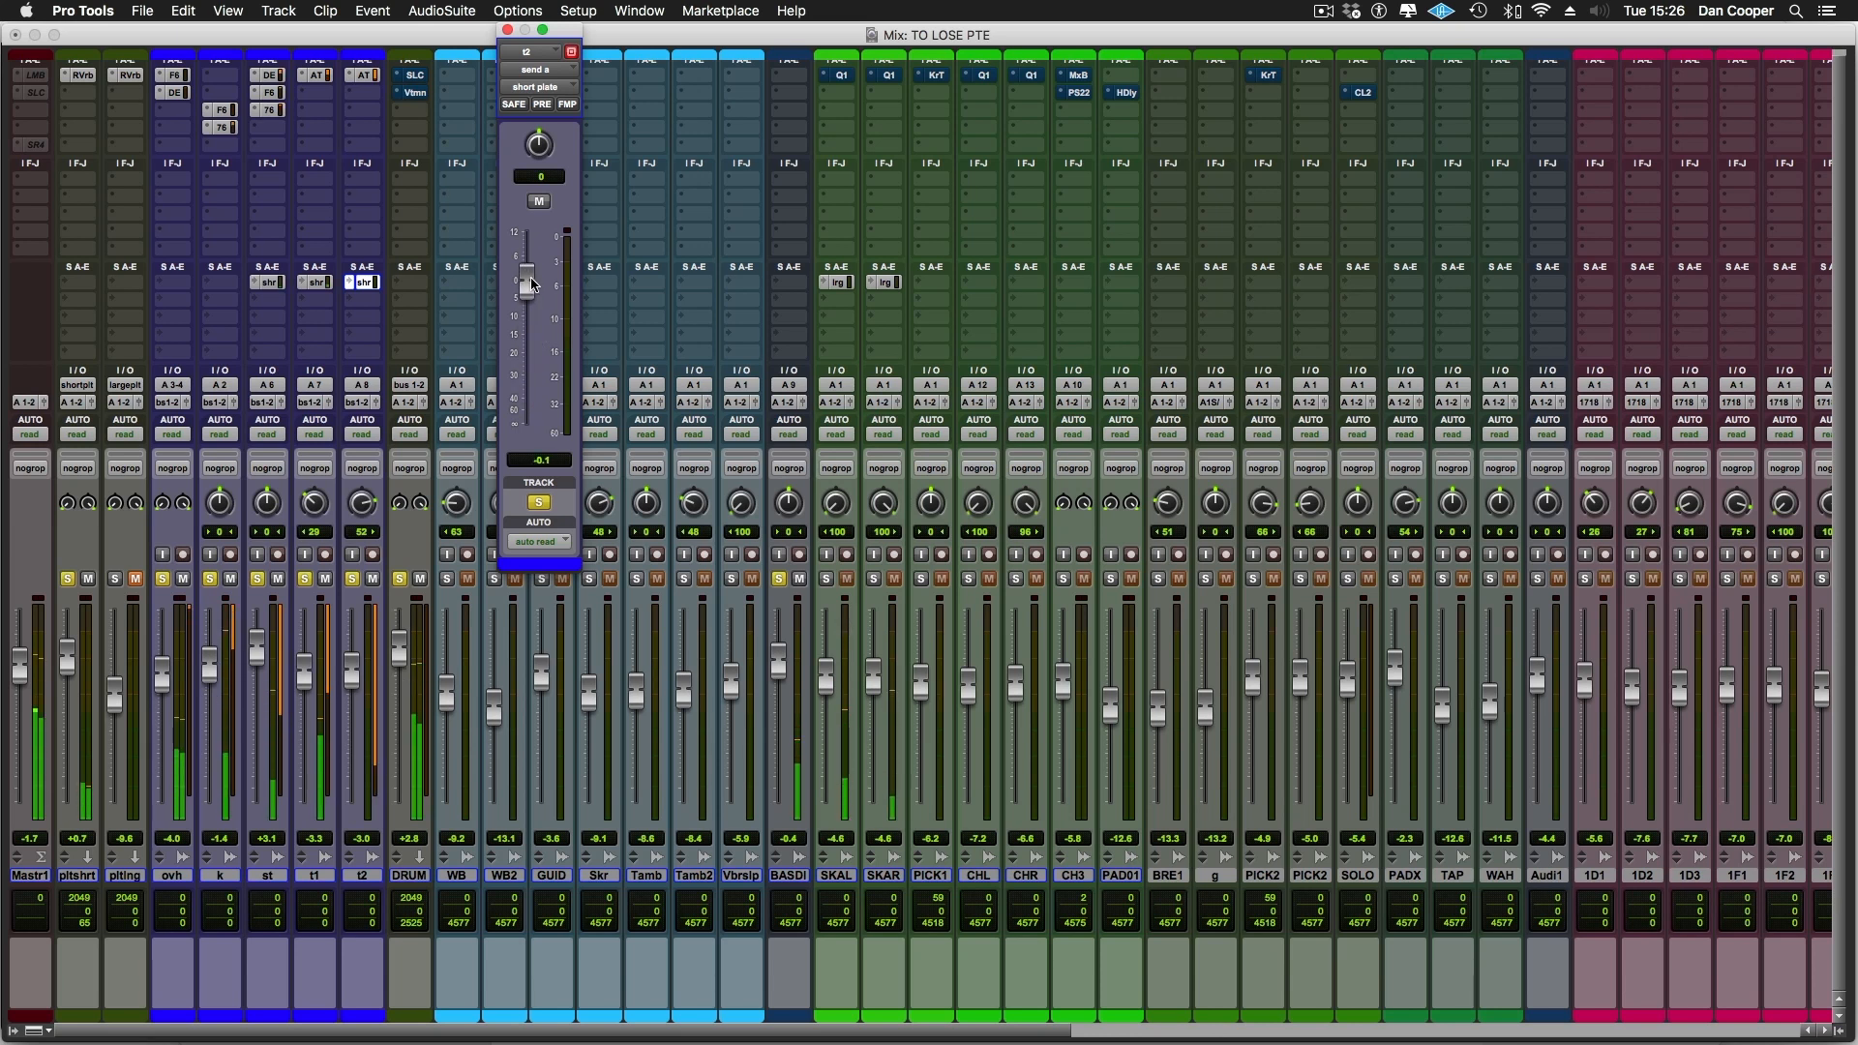
pyautogui.click(507, 30)
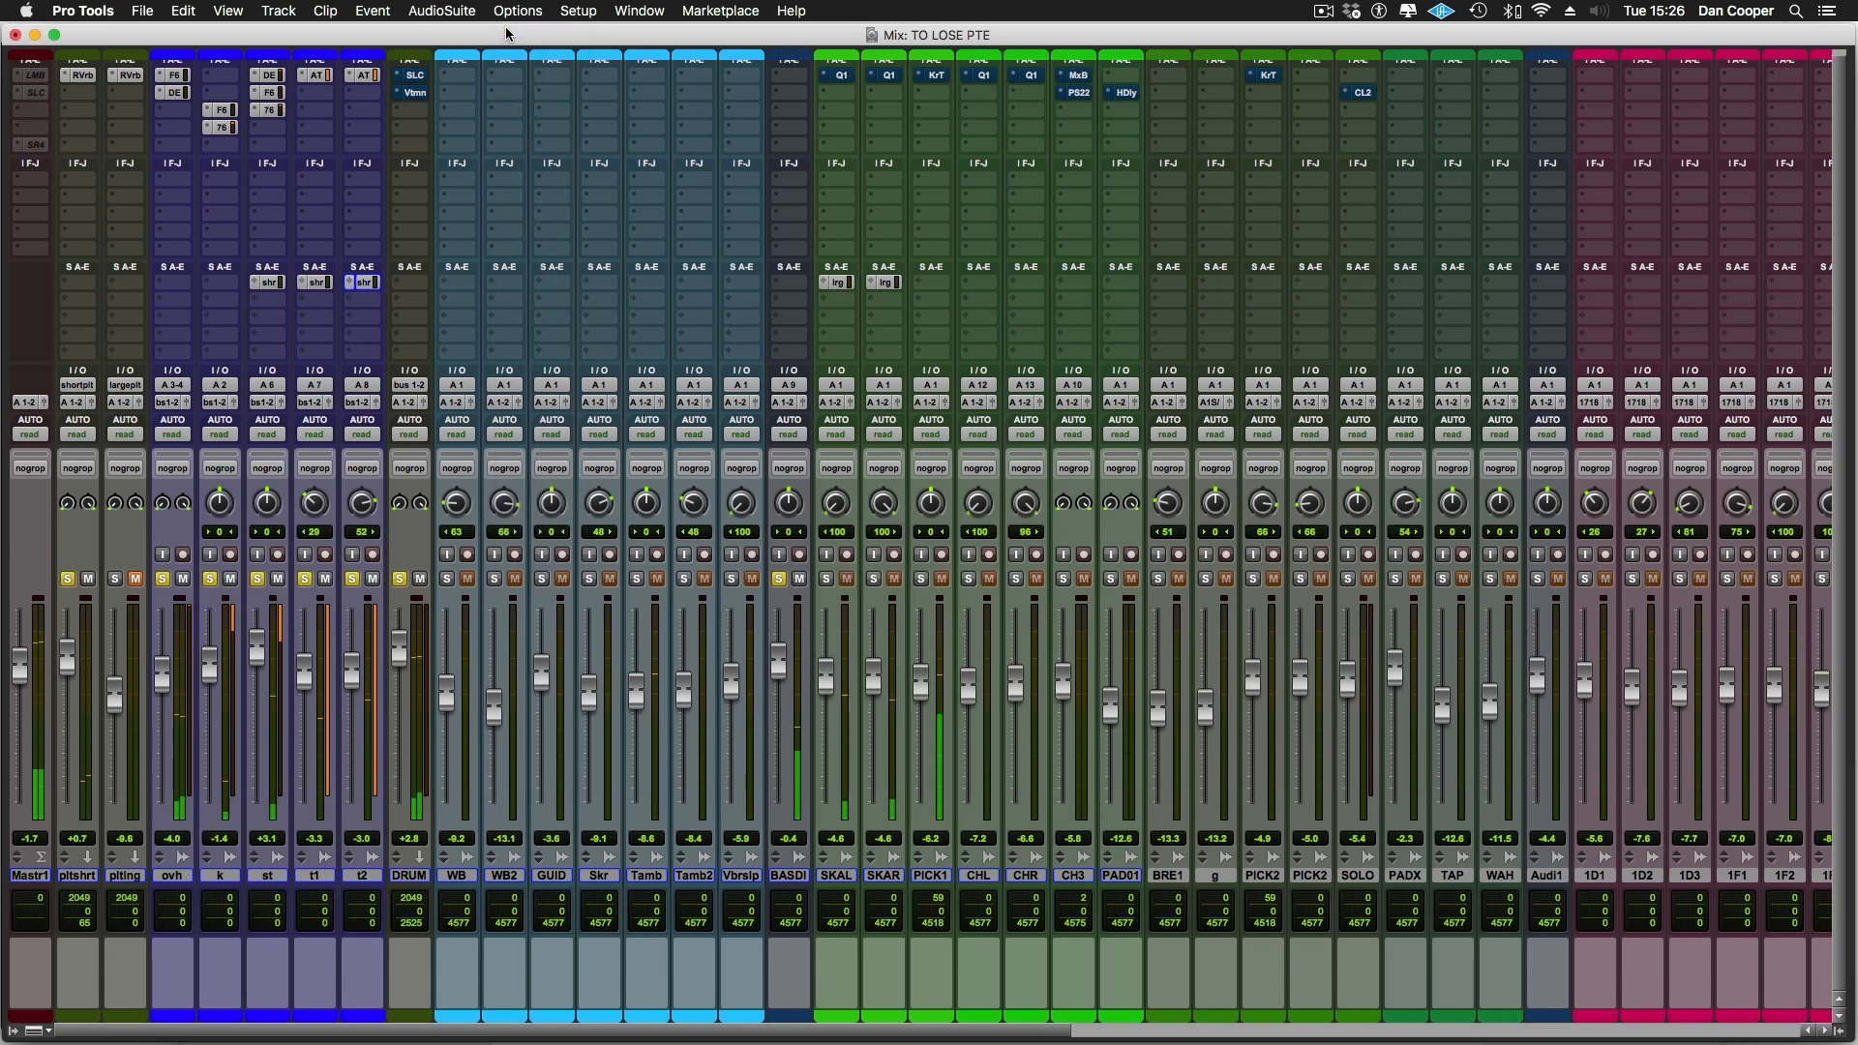
# Activate the SSL buss compressor on the DRUM track and adjust its threshold while the drums play
pyautogui.click(414, 75)
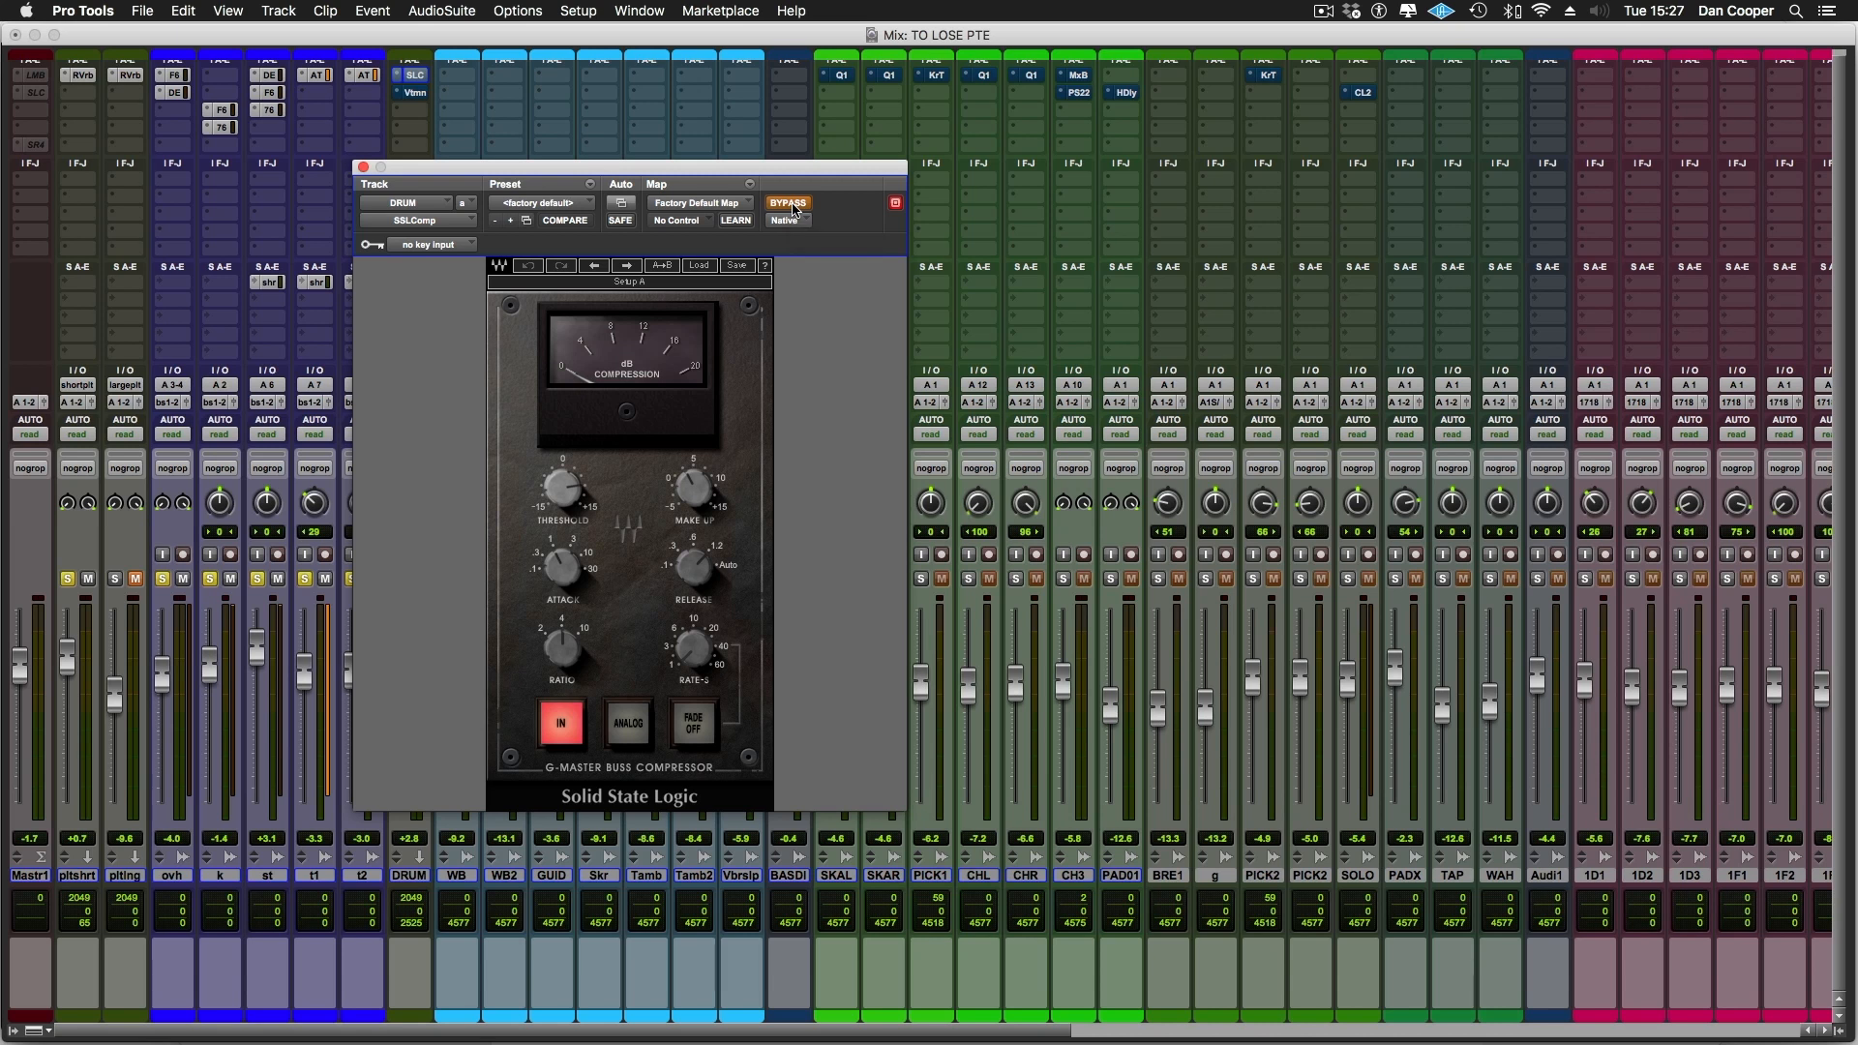
pyautogui.press('space')
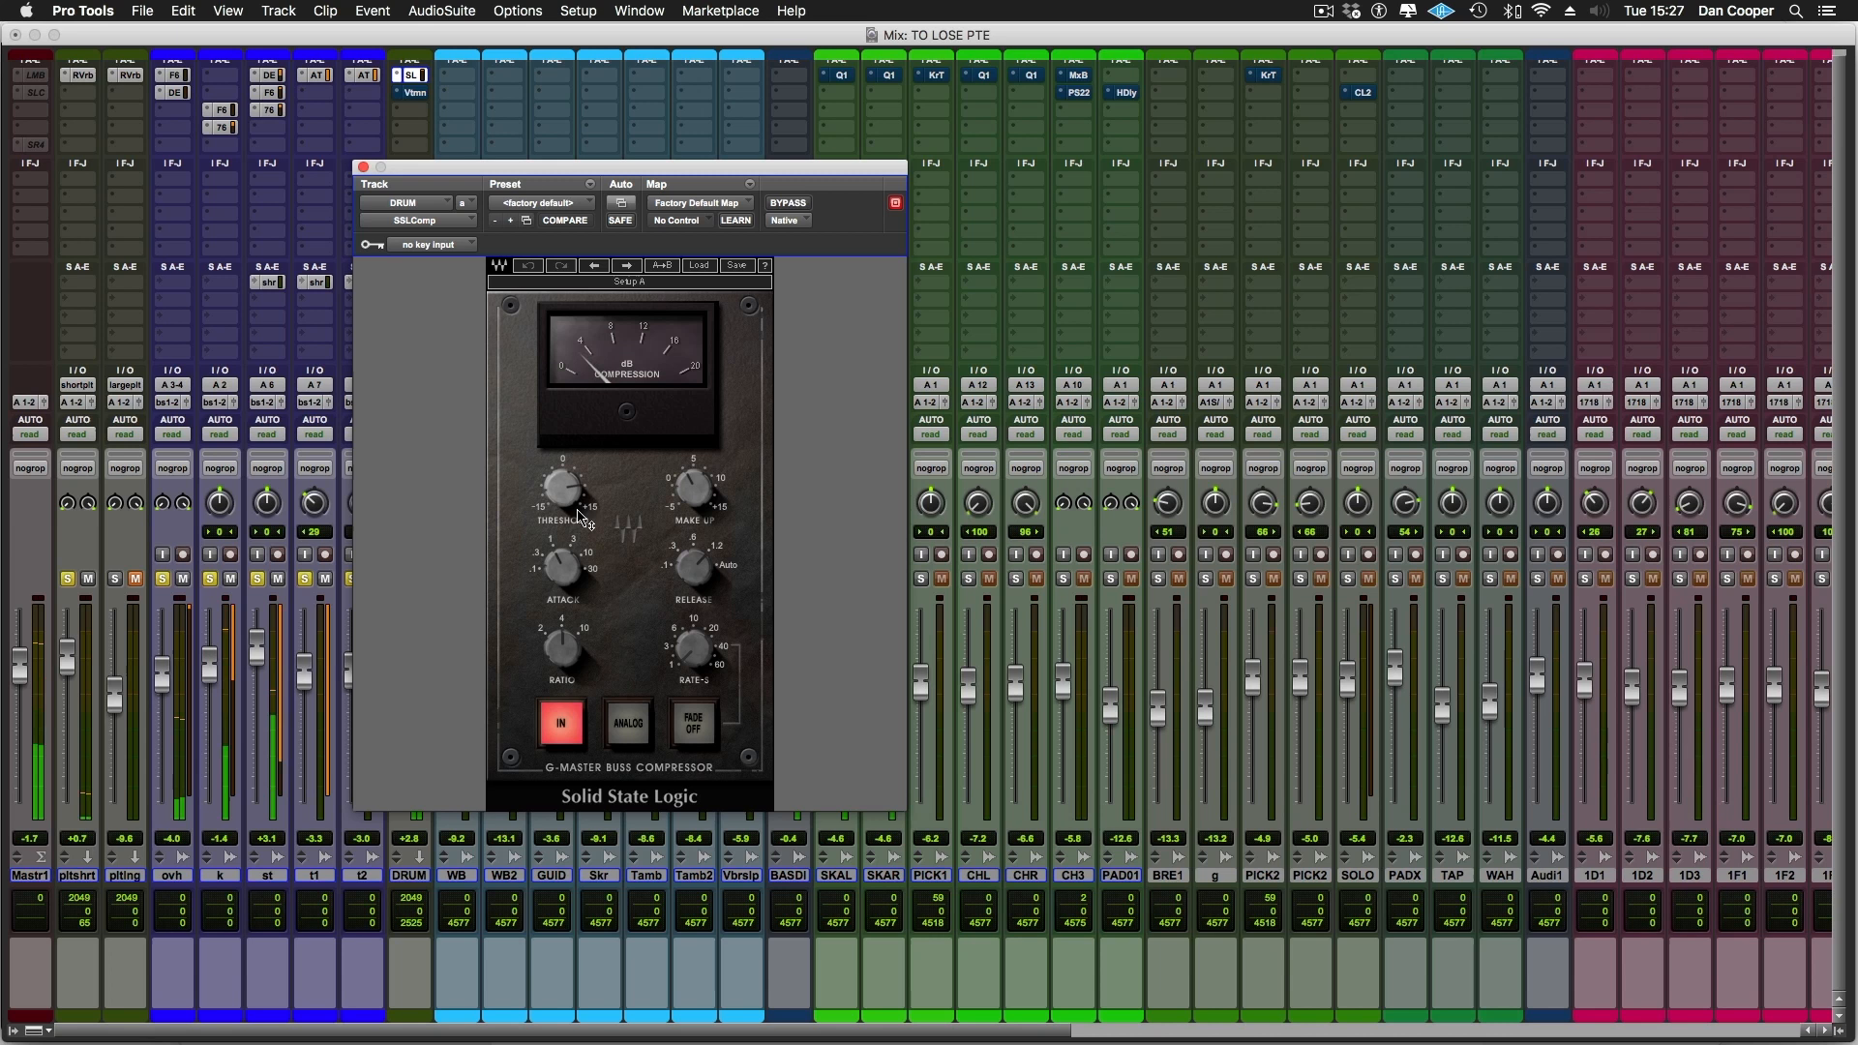
pyautogui.moveTo(564, 492)
pyautogui.mouseDown()
pyautogui.moveTo(564, 546)
pyautogui.moveTo(564, 484)
pyautogui.mouseUp()
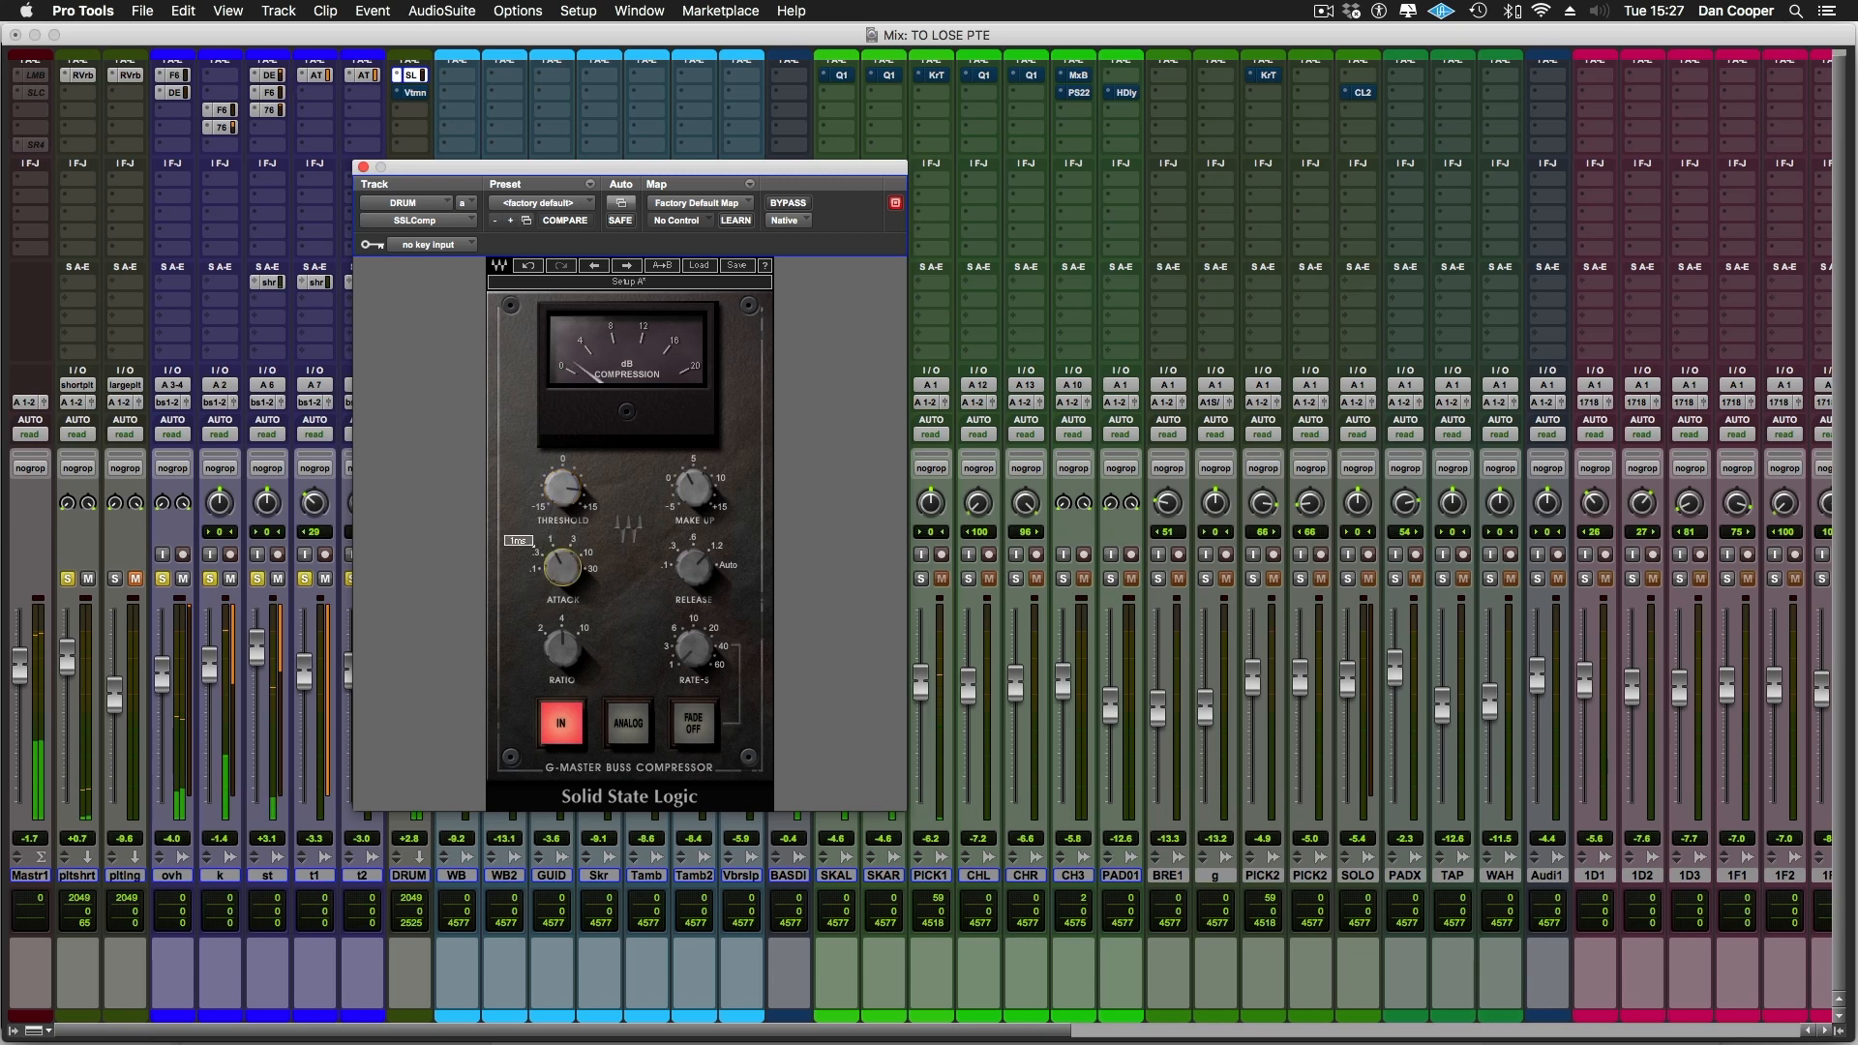
pyautogui.moveTo(704, 590); pyautogui.dragTo(704, 589)
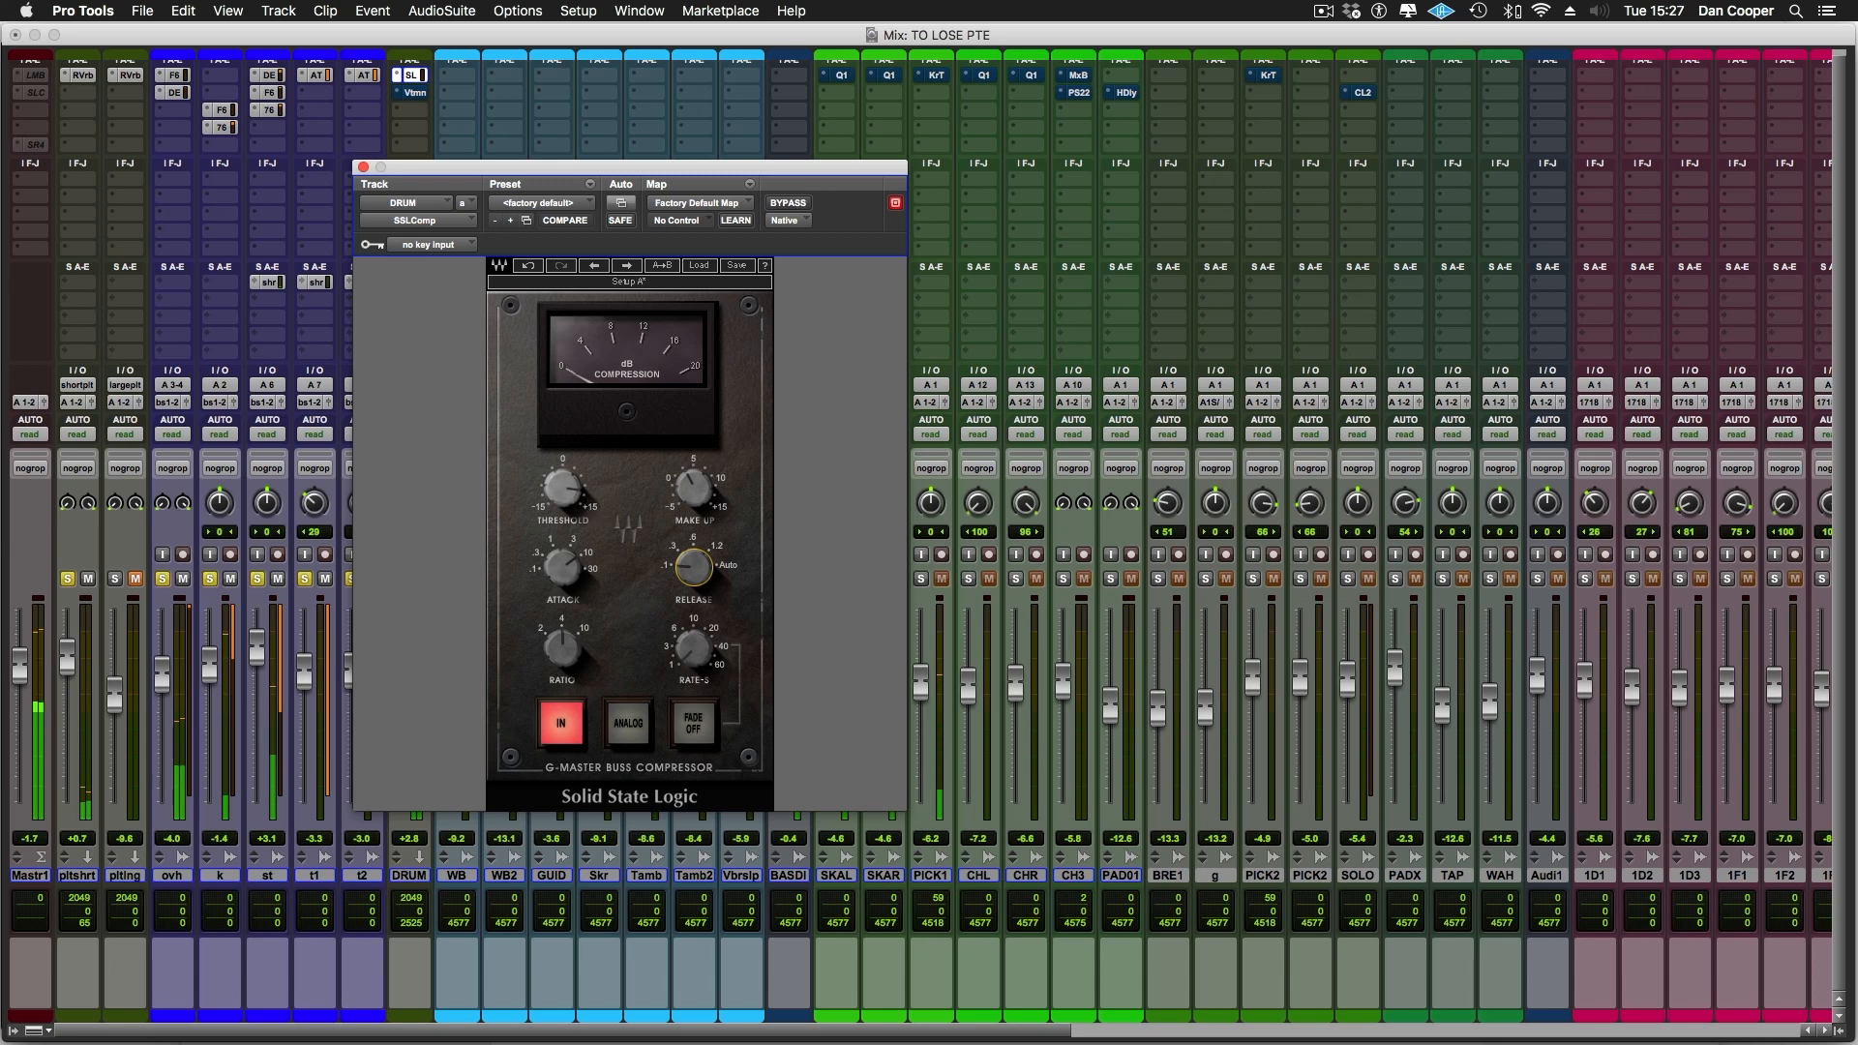
pyautogui.moveTo(562, 488); pyautogui.dragTo(562, 478)
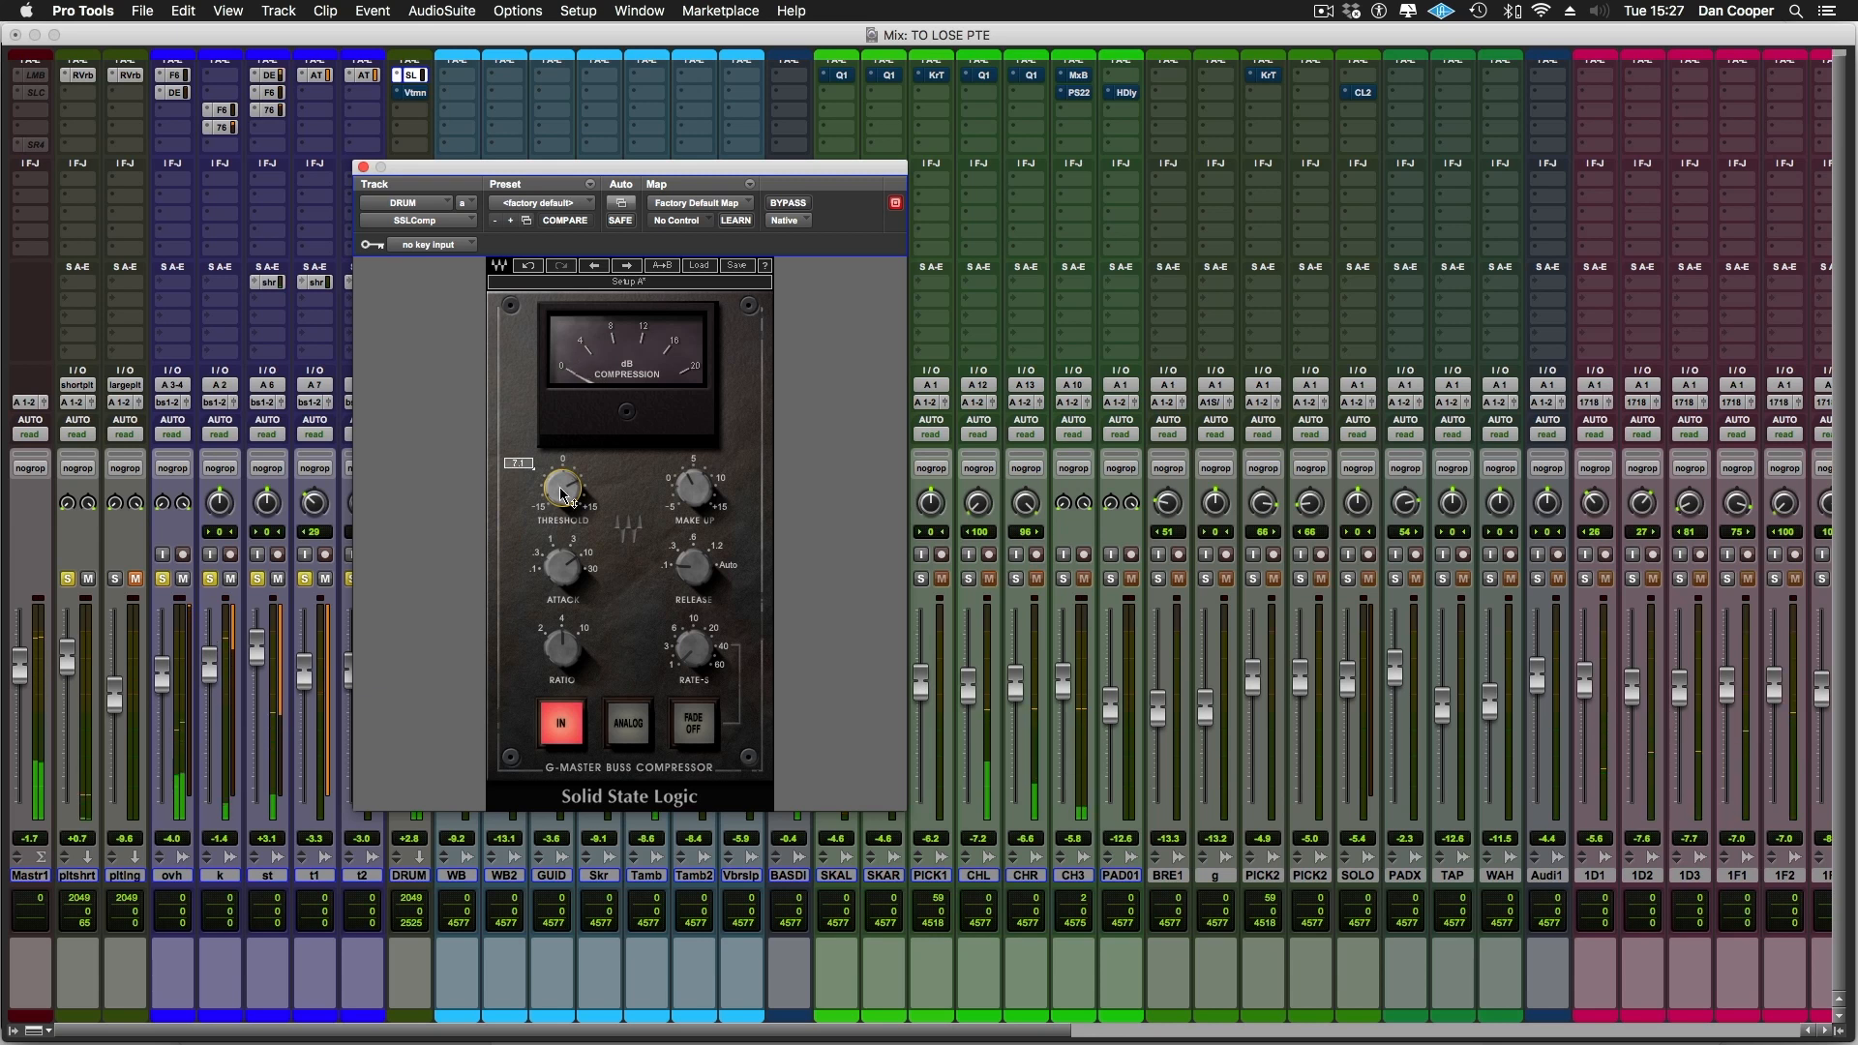
# Compare the DRUM track's SSL compressor bypassed and active, leaving it active, and fine-tune its threshold
pyautogui.click(806, 205)
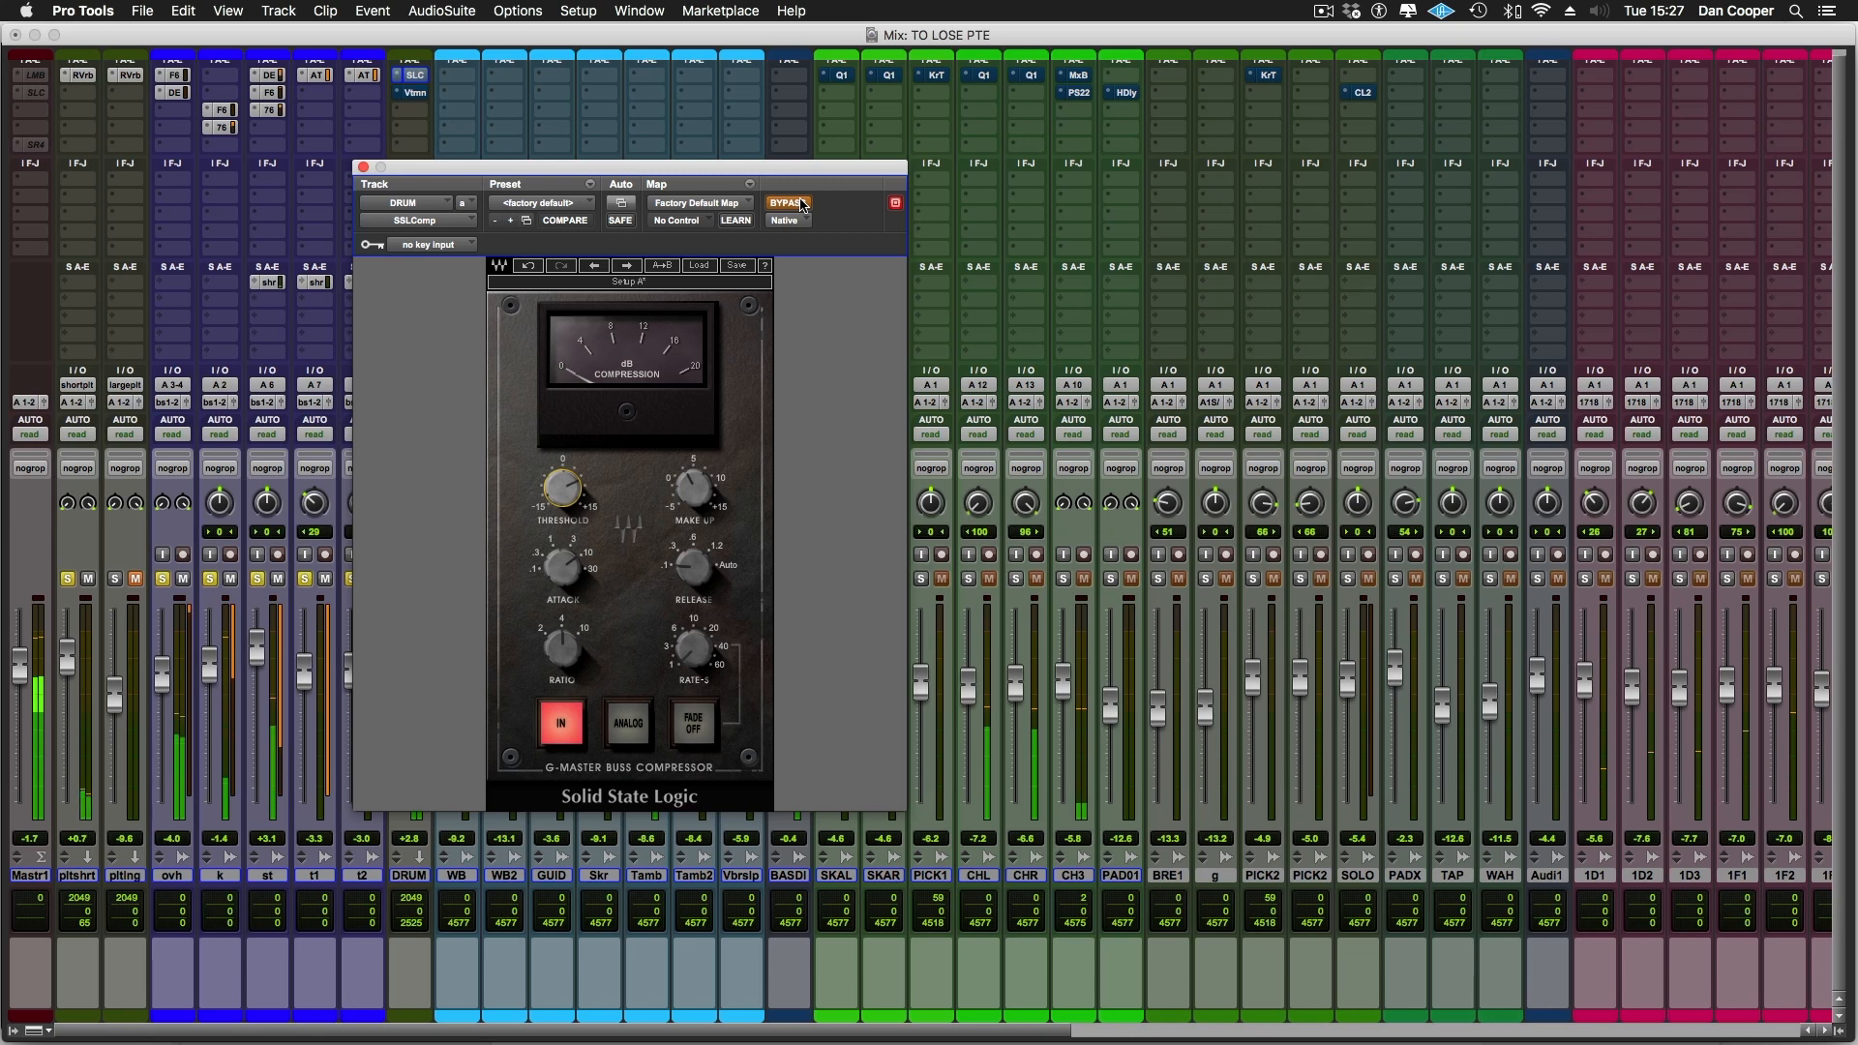
pyautogui.click(801, 205)
pyautogui.moveTo(562, 481); pyautogui.dragTo(562, 480)
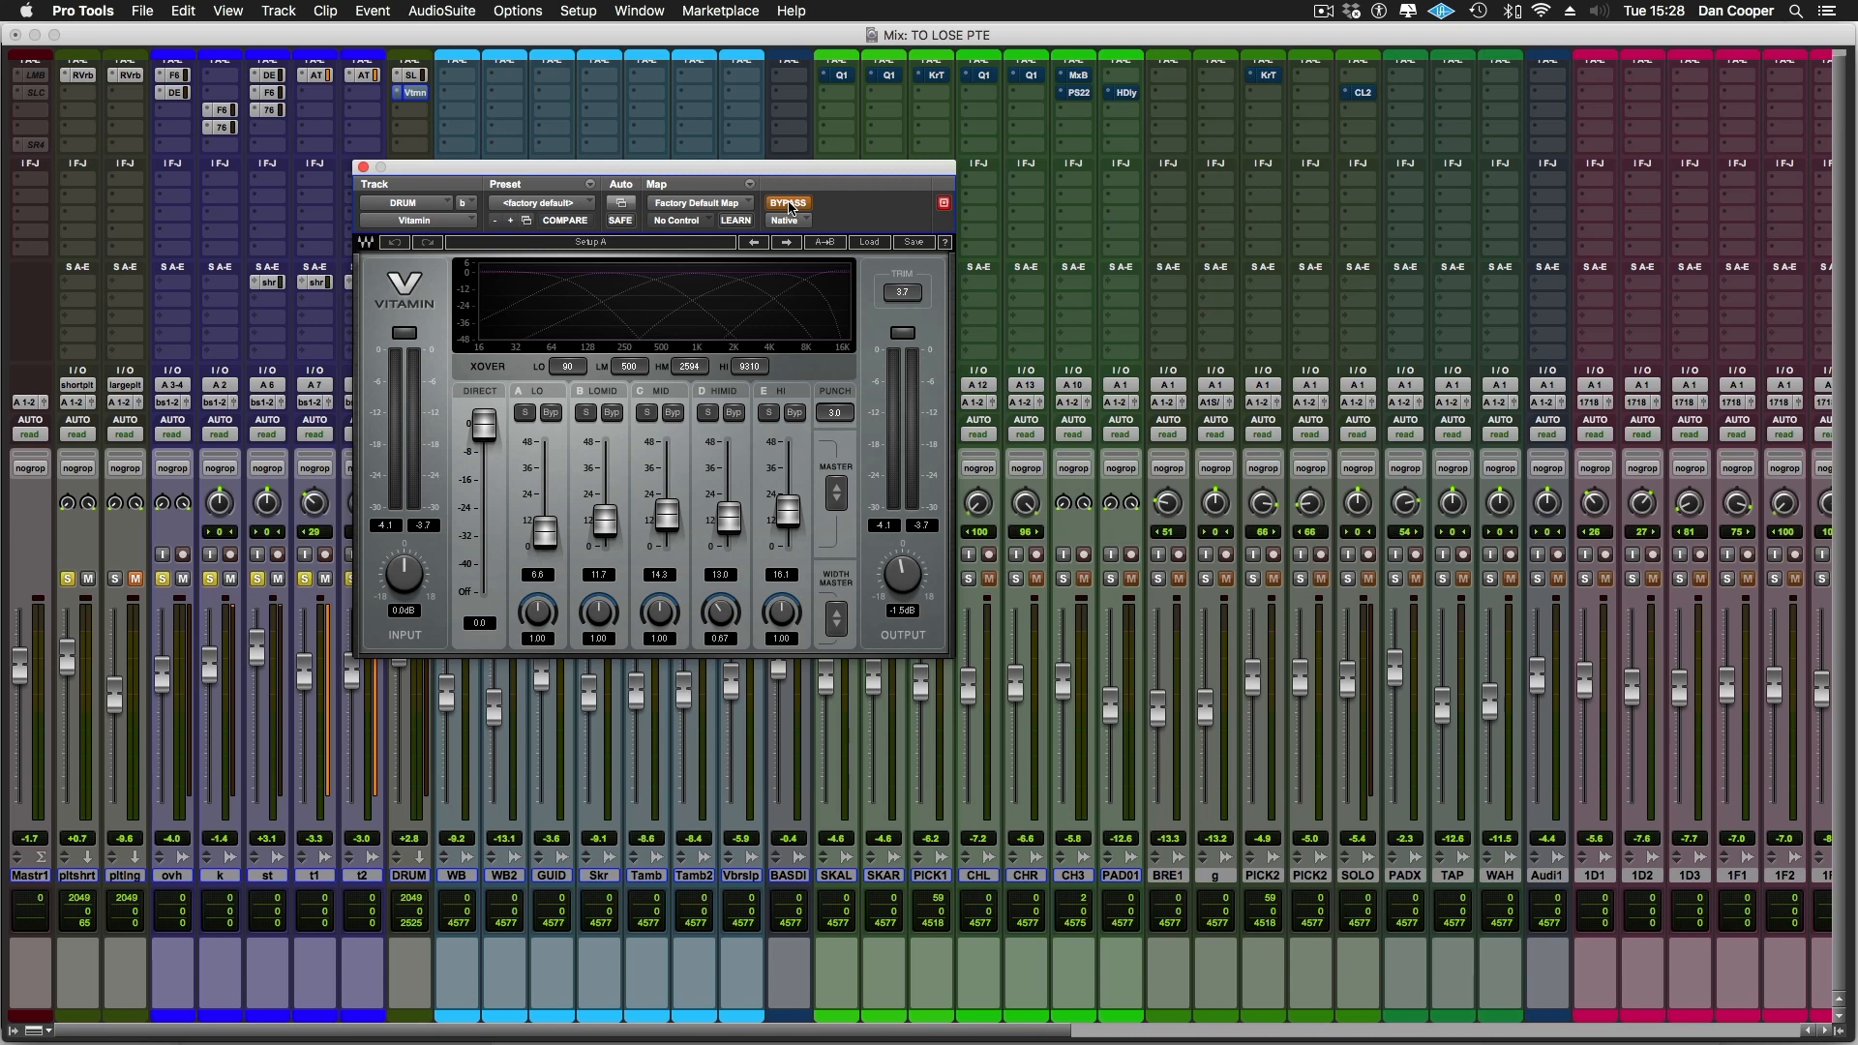
# Activate the DRUM track's Vitamin plug-in and pull all five of its band faders down to Off
pyautogui.moveTo(605, 521); pyautogui.dragTo(792, 548)
pyautogui.moveTo(544, 532); pyautogui.dragTo(545, 547)
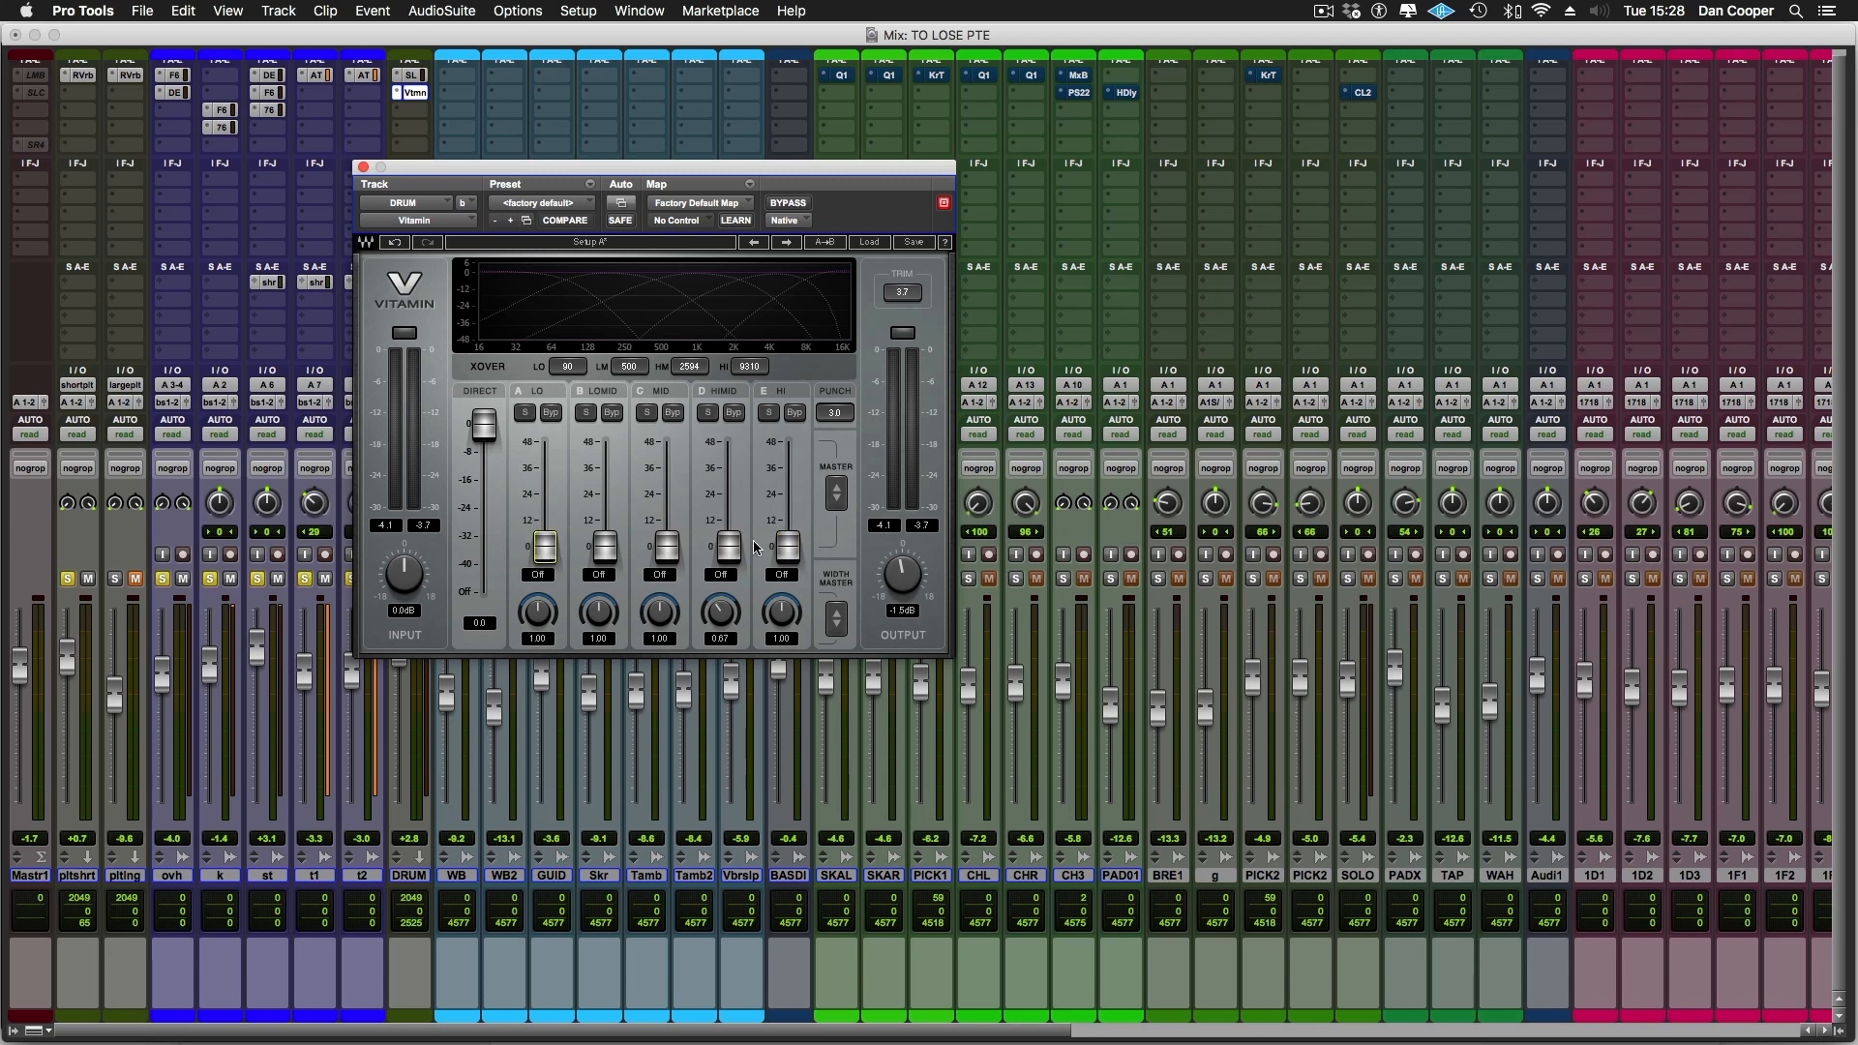
# Raise Vitamin's HiMid band to about 14.1 and Mid band to about 9.6, and compare the plug-in bypassed and active
pyautogui.moveTo(734, 560); pyautogui.dragTo(667, 527)
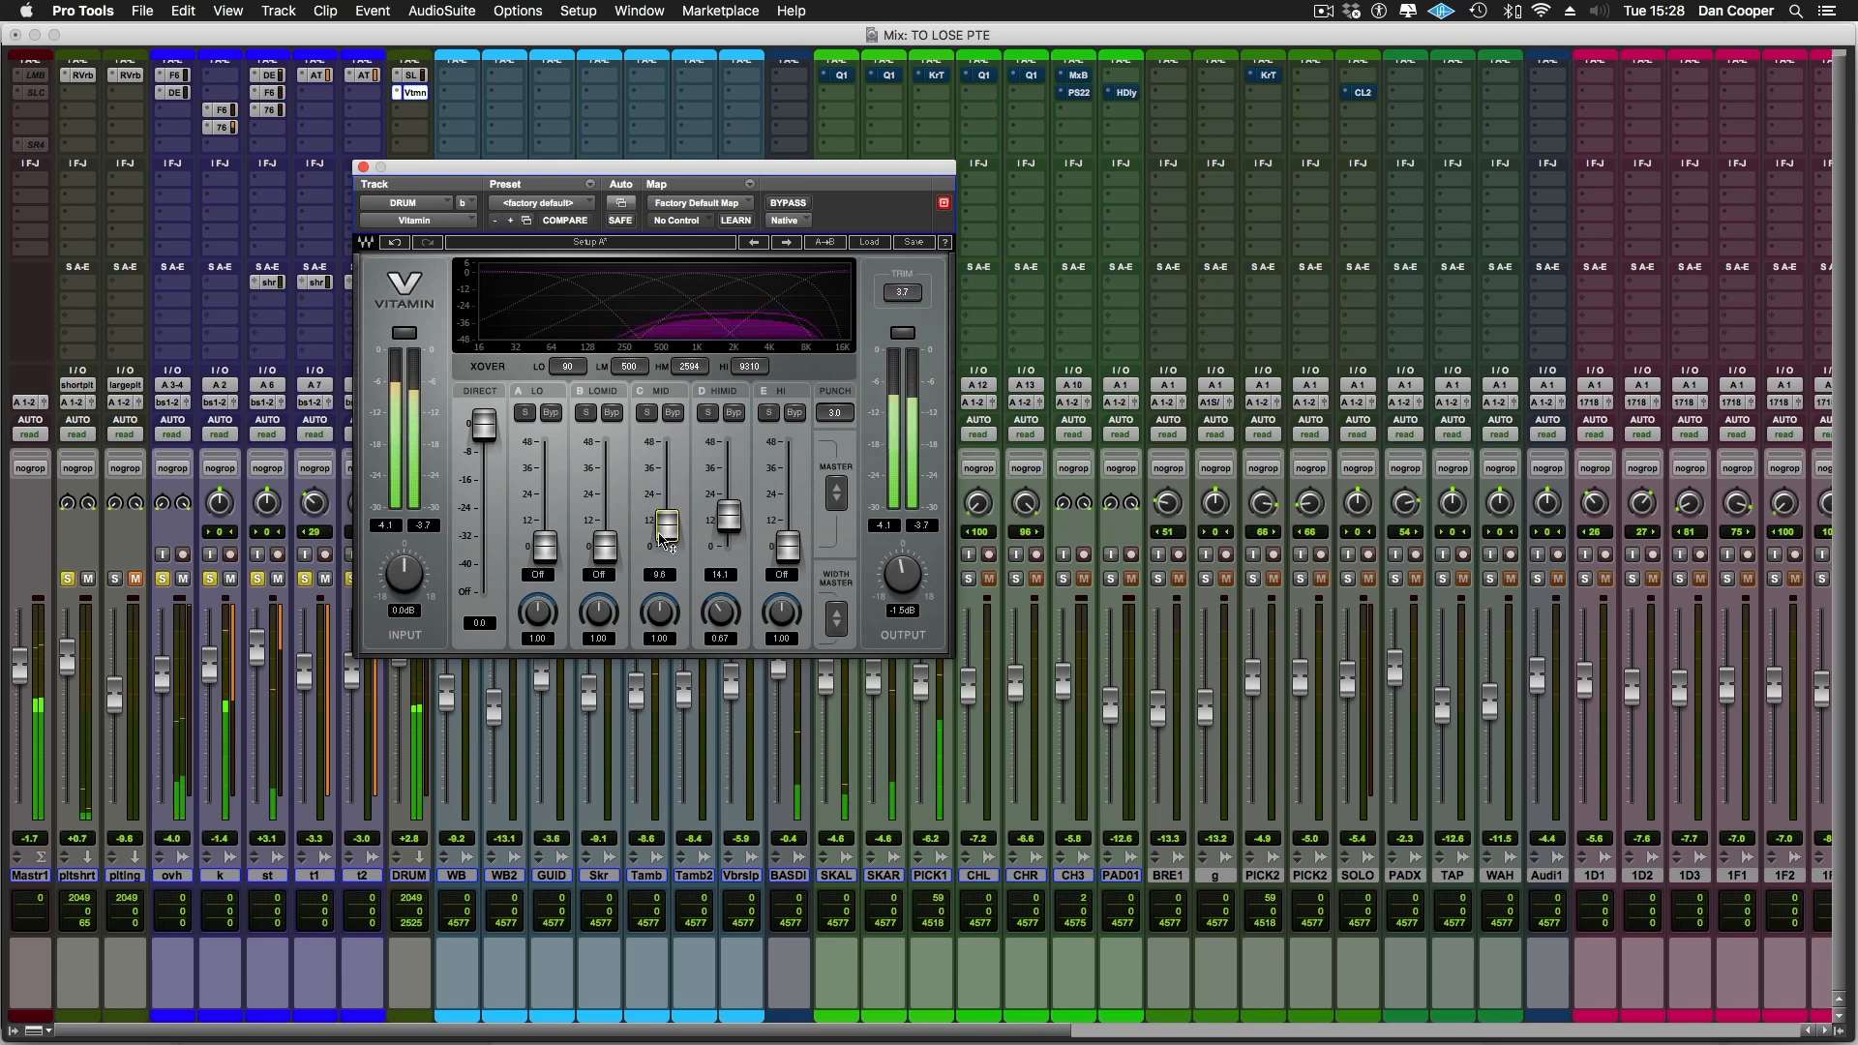
pyautogui.click(795, 204)
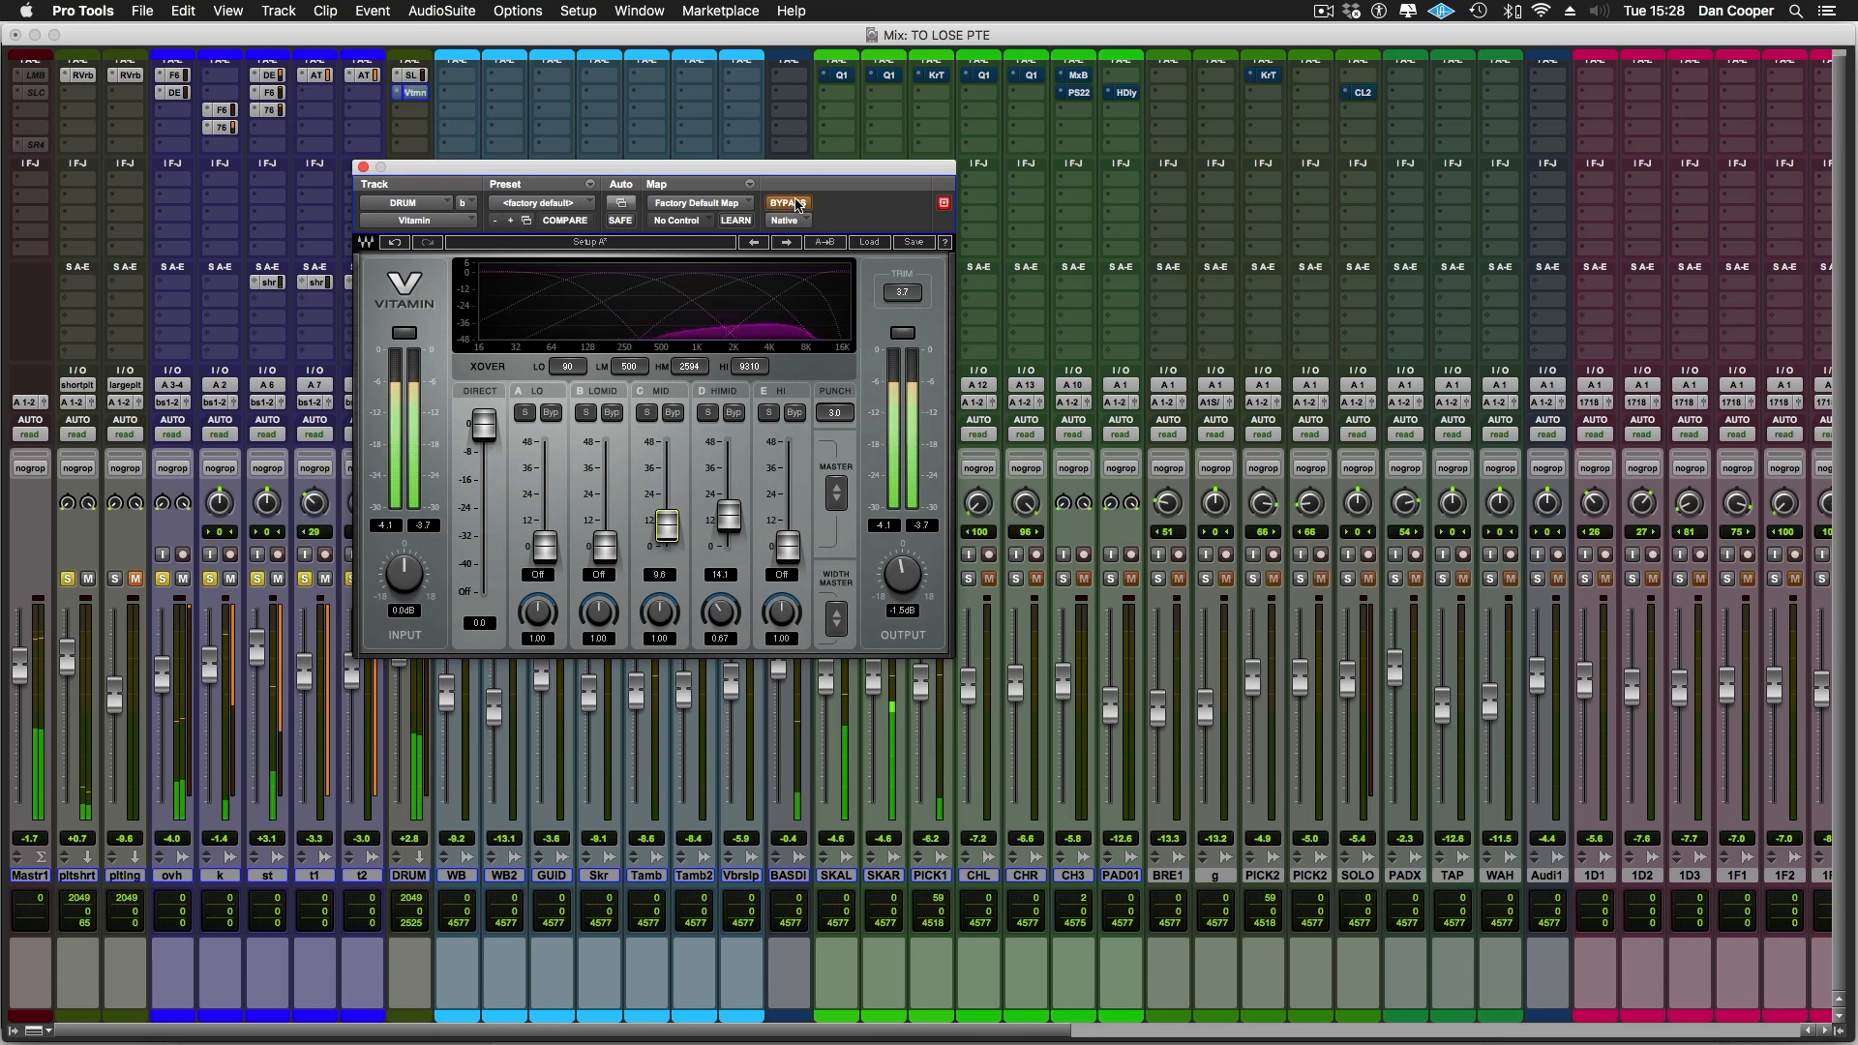
pyautogui.click(796, 204)
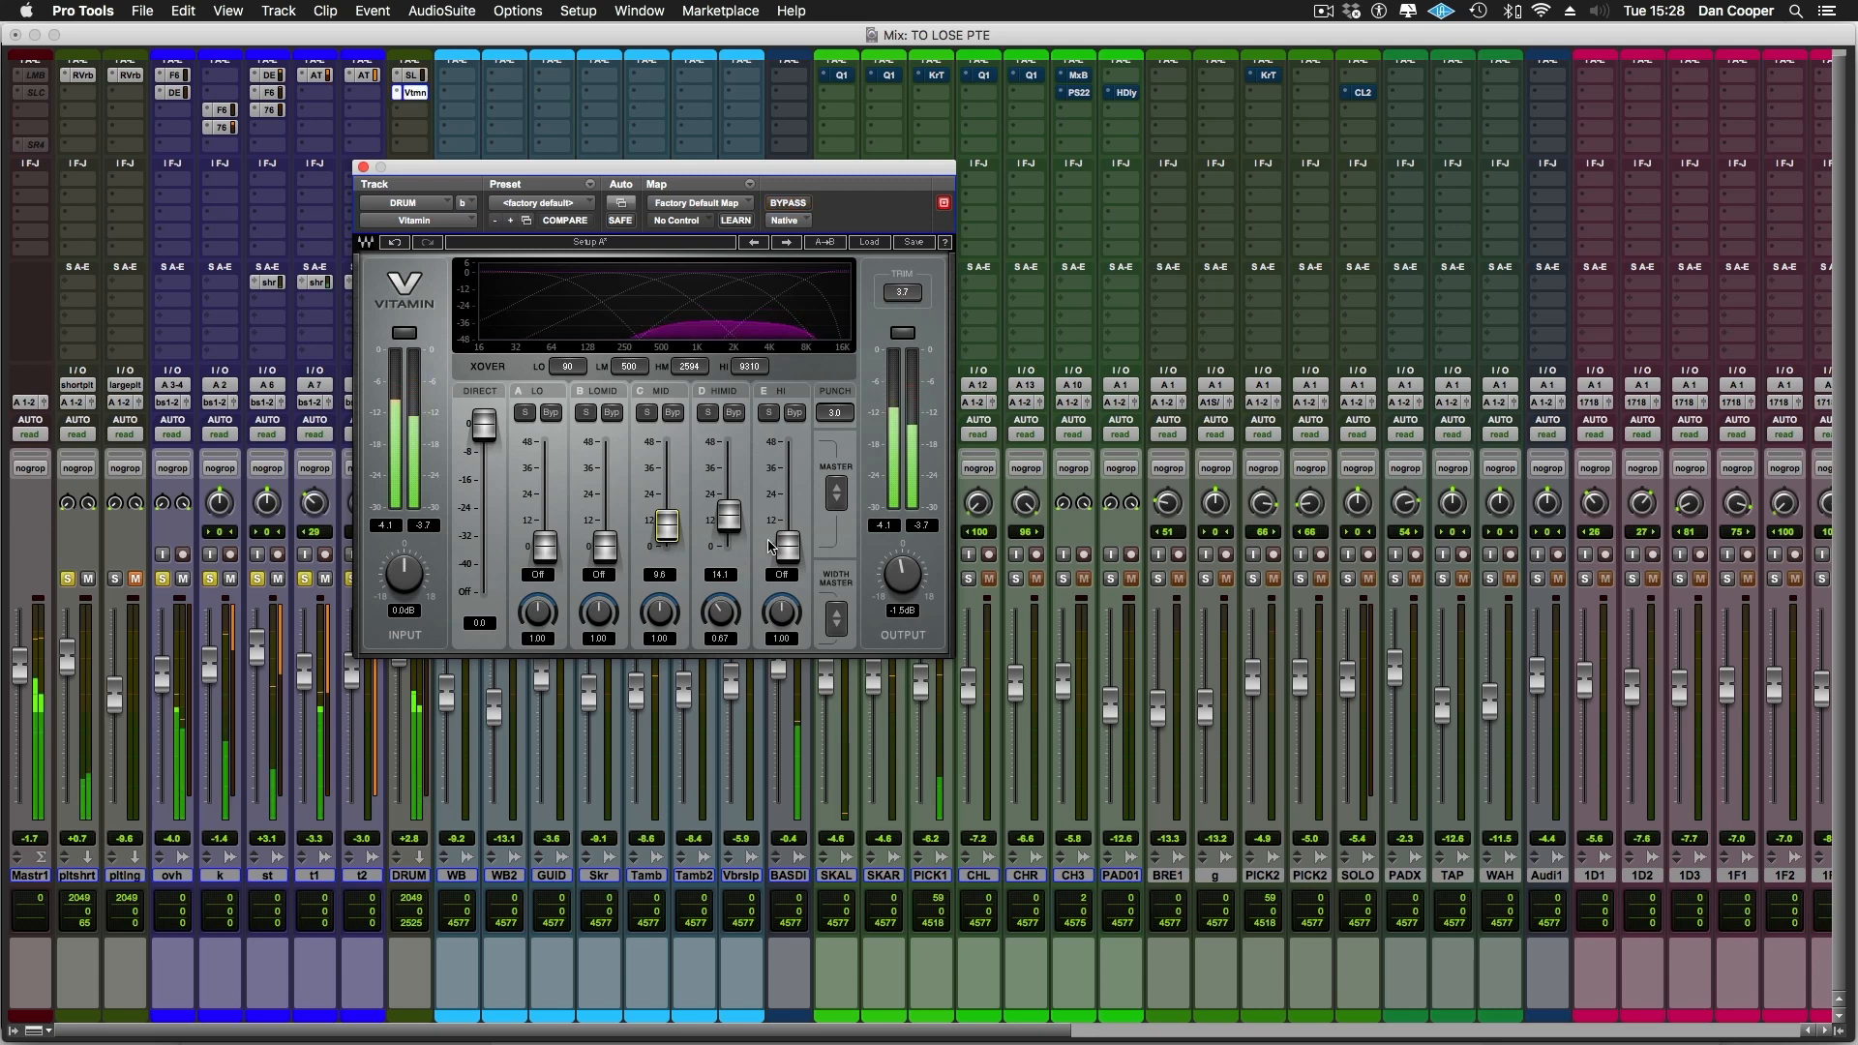
# Set Vitamin's Hi band to about 20.0, HiMid to 14.8 and LoMid to 11.8, and compare the plug-in bypassed and active
pyautogui.moveTo(791, 554); pyautogui.dragTo(739, 520)
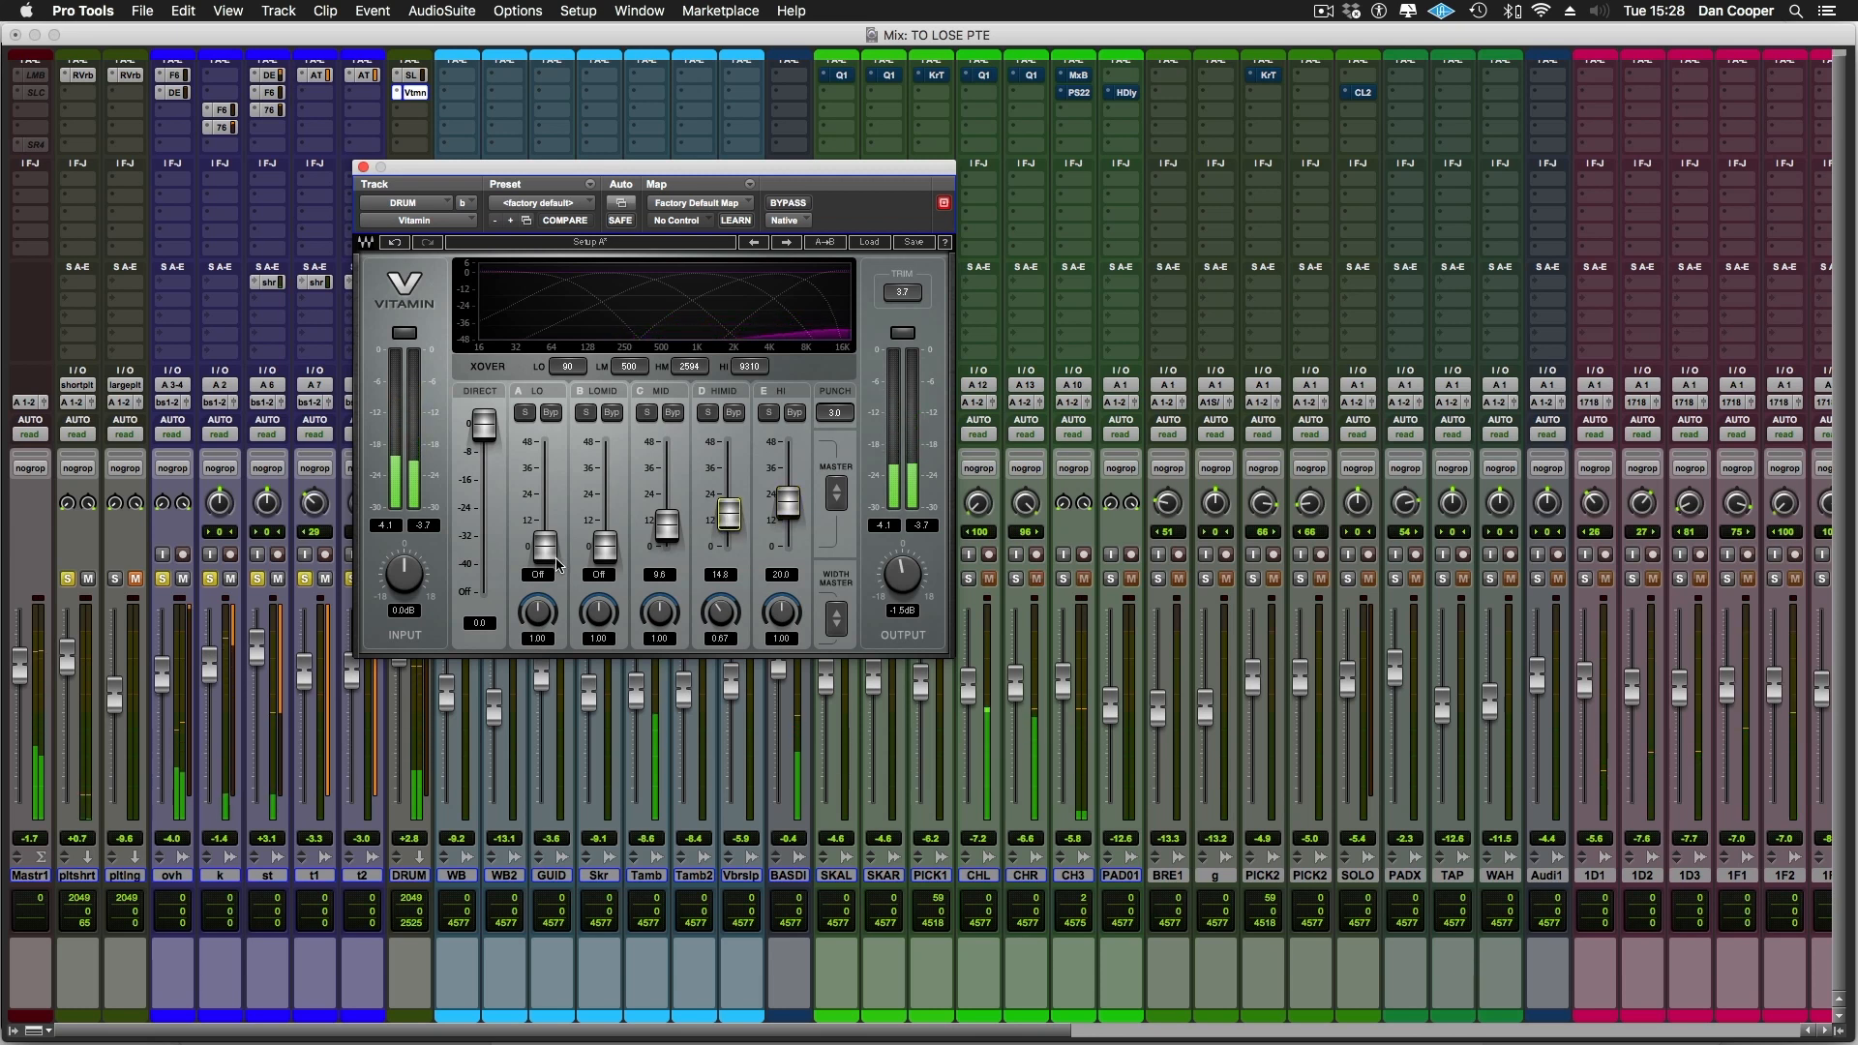
pyautogui.moveTo(599, 551)
pyautogui.mouseDown()
pyautogui.moveTo(601, 503)
pyautogui.moveTo(605, 524)
pyautogui.mouseUp()
pyautogui.click(788, 203)
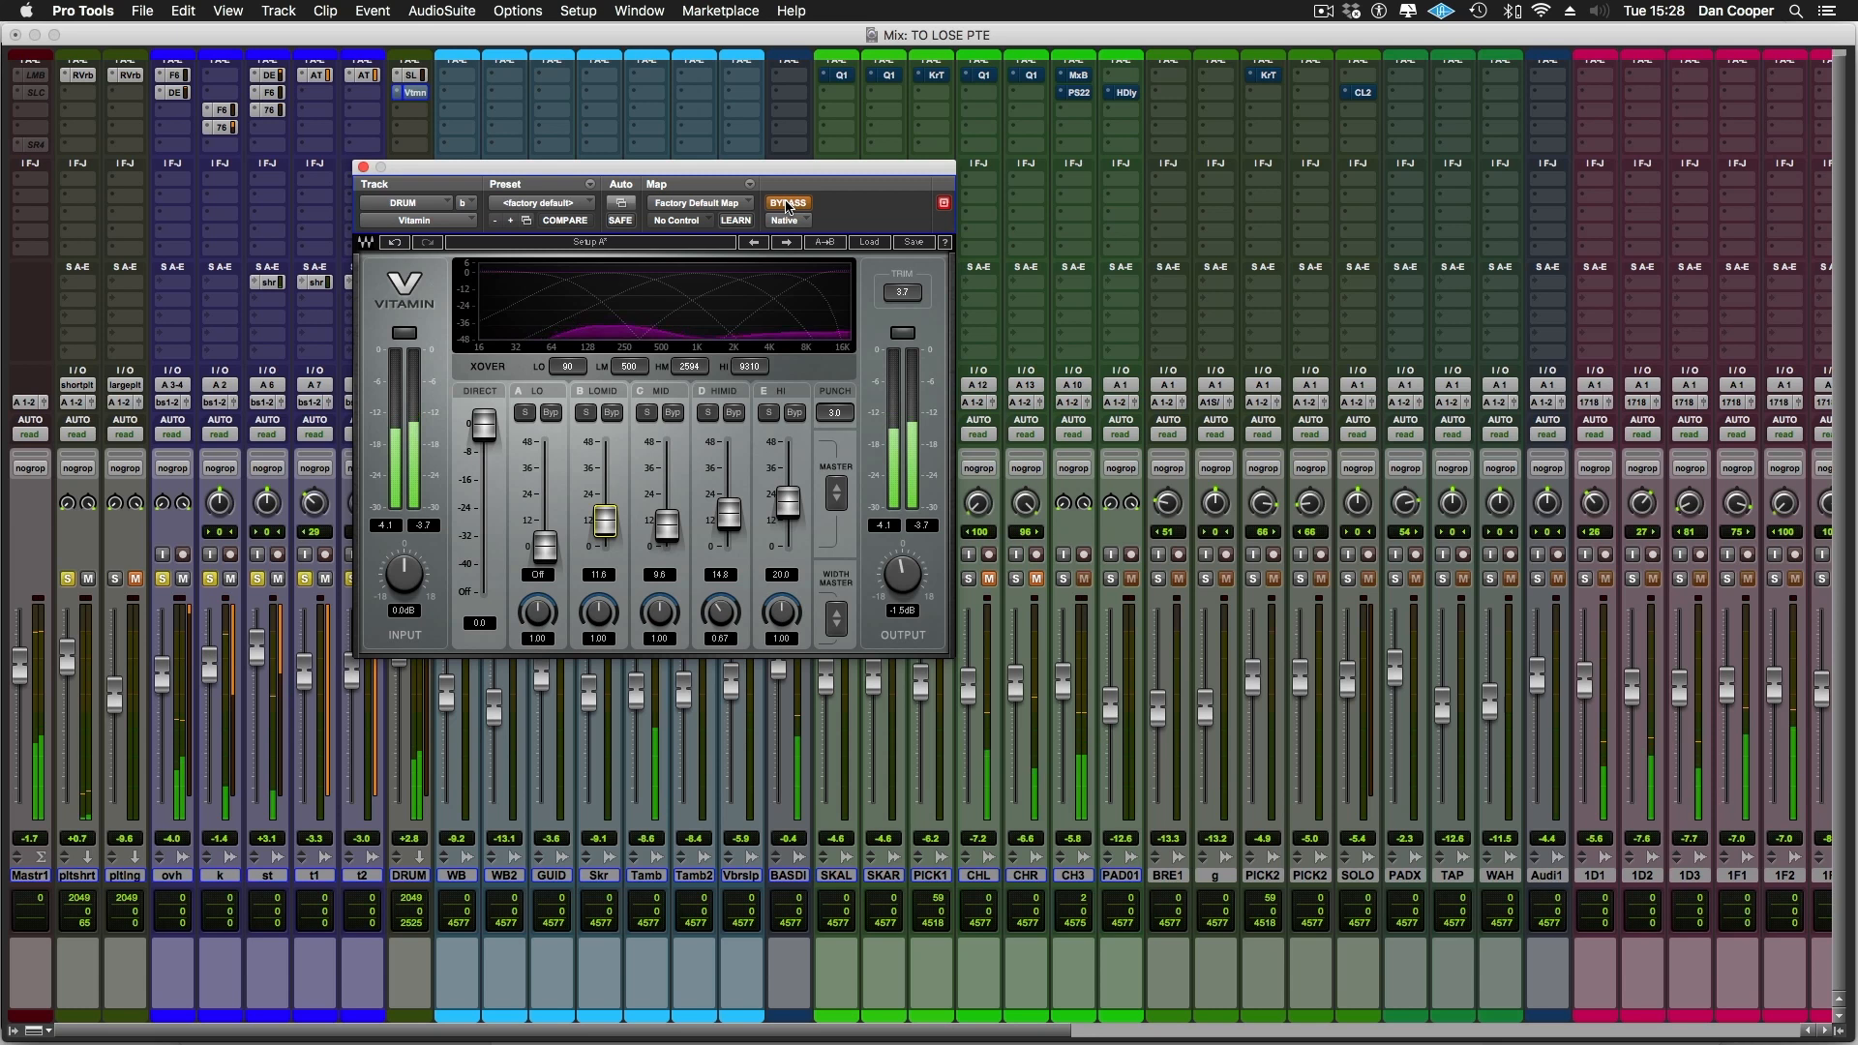
pyautogui.click(788, 203)
# Set Vitamin's HiMid to about 17.3, Mid to 10.1 and Hi to 21.3, compare it bypassed and active, leaving it active, and stop playback
pyautogui.moveTo(728, 515); pyautogui.dragTo(671, 526)
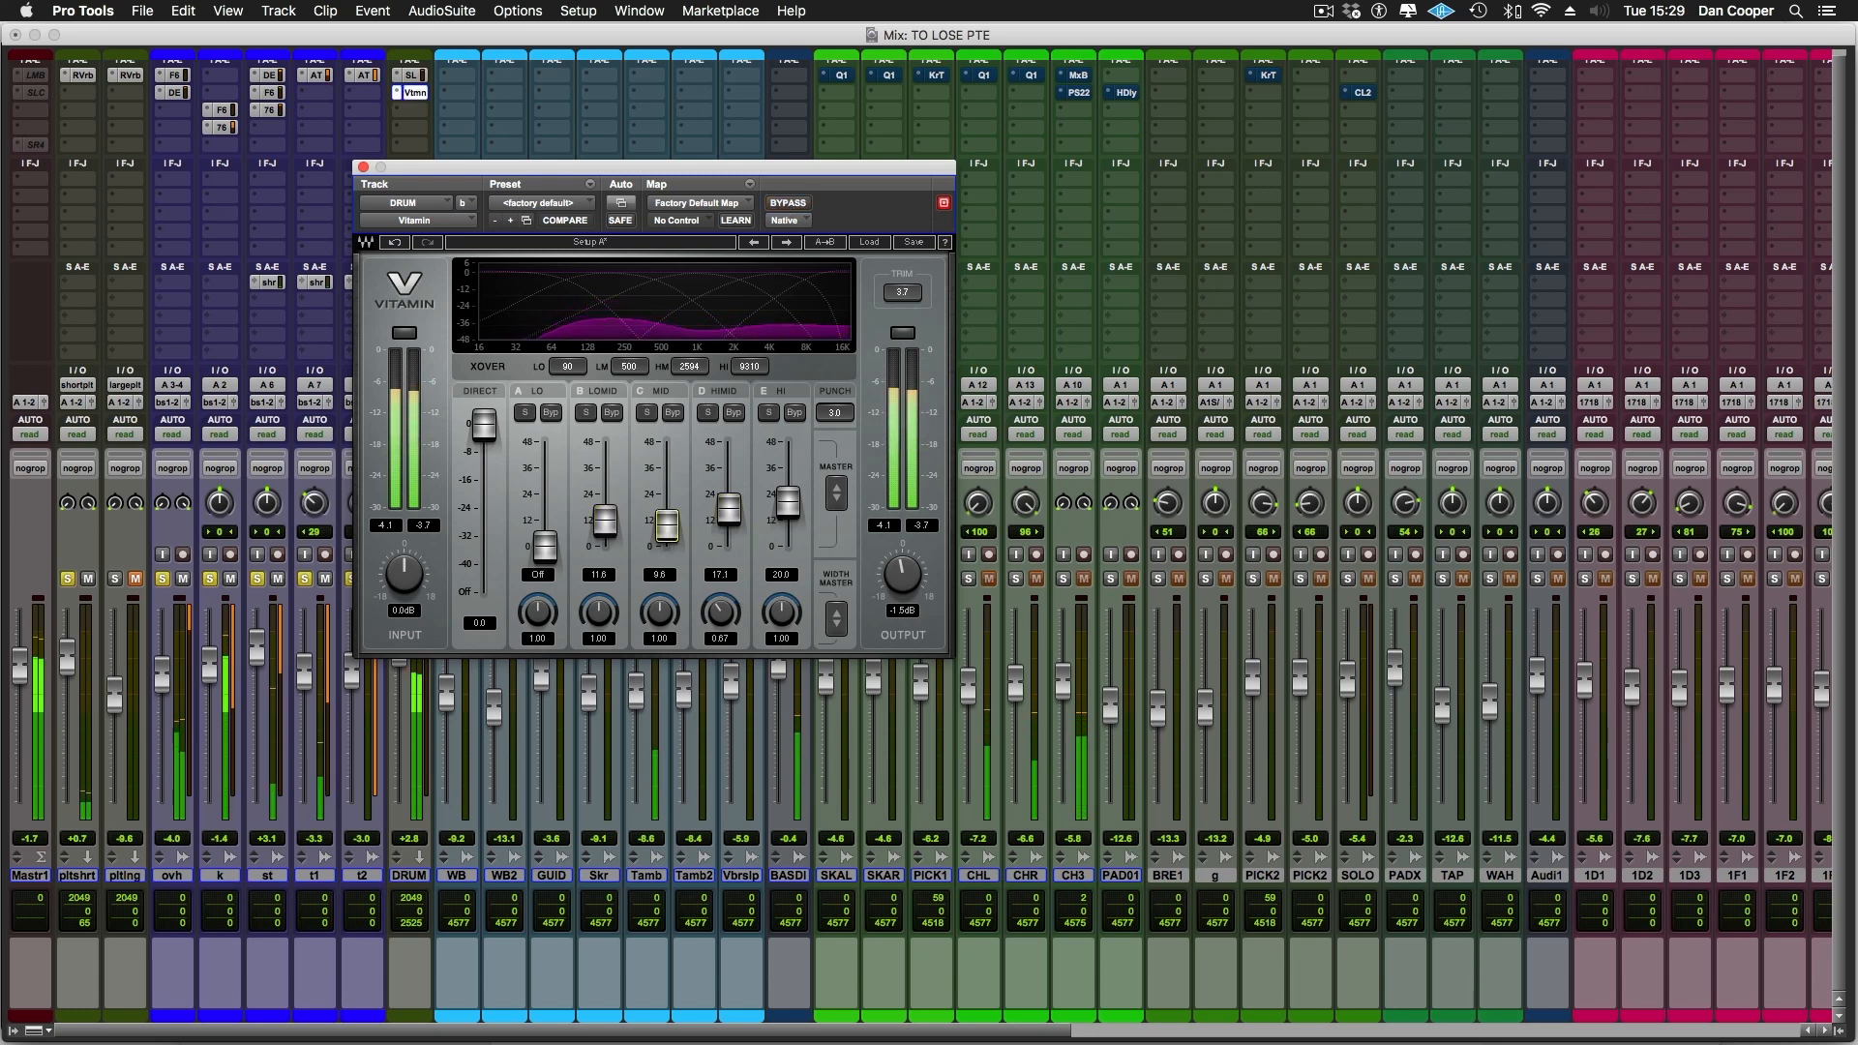
pyautogui.moveTo(794, 516); pyautogui.dragTo(793, 514)
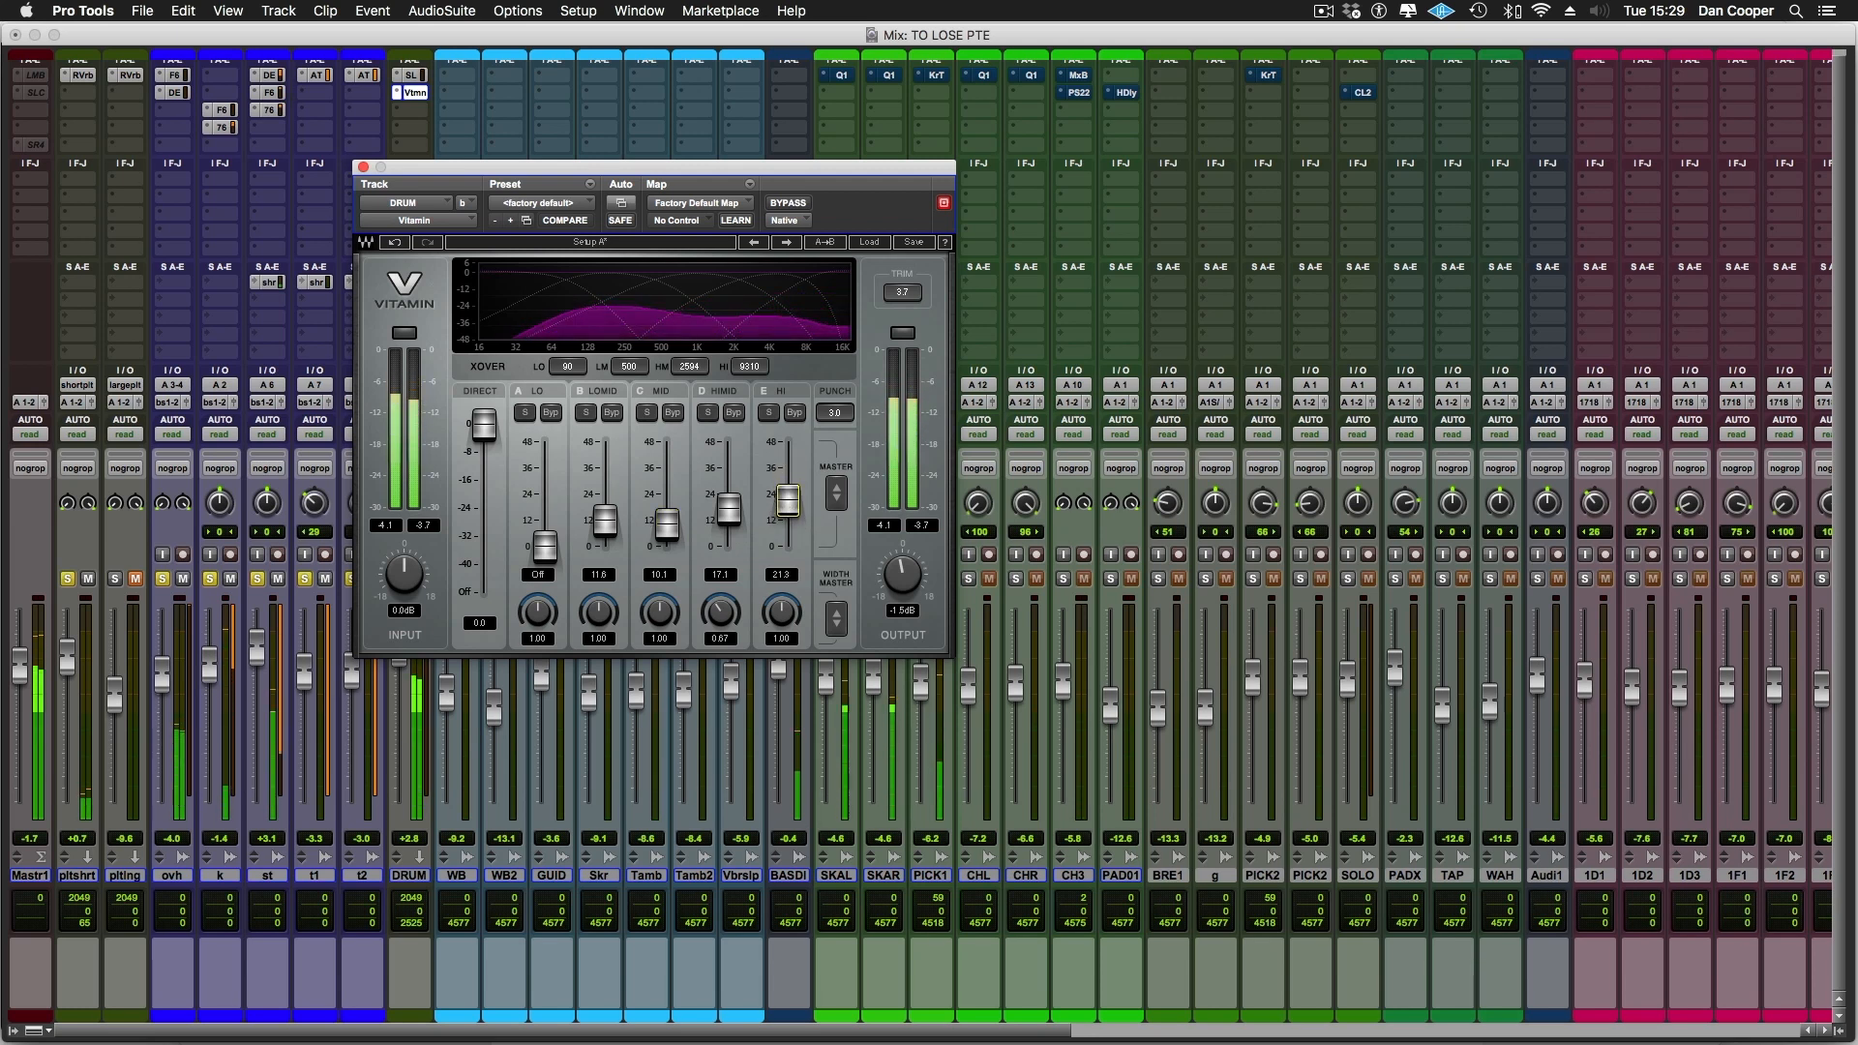
pyautogui.click(790, 203)
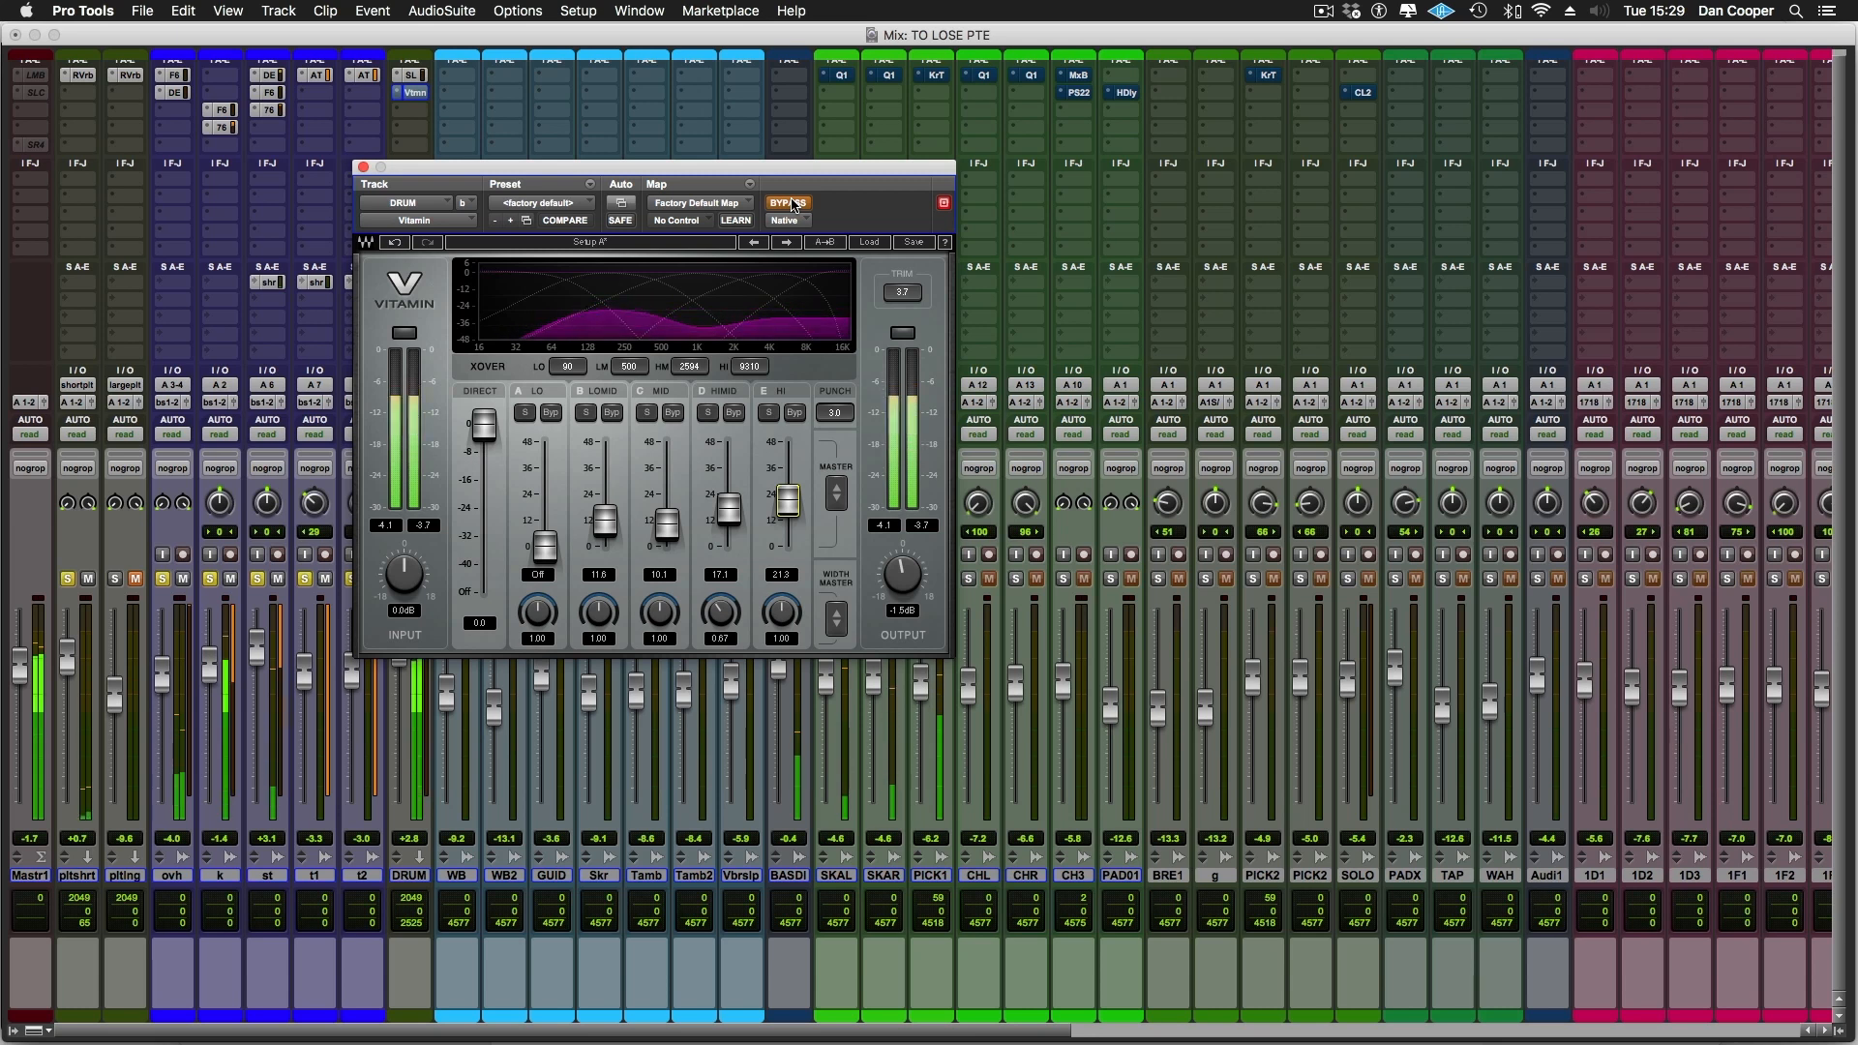
pyautogui.click(790, 203)
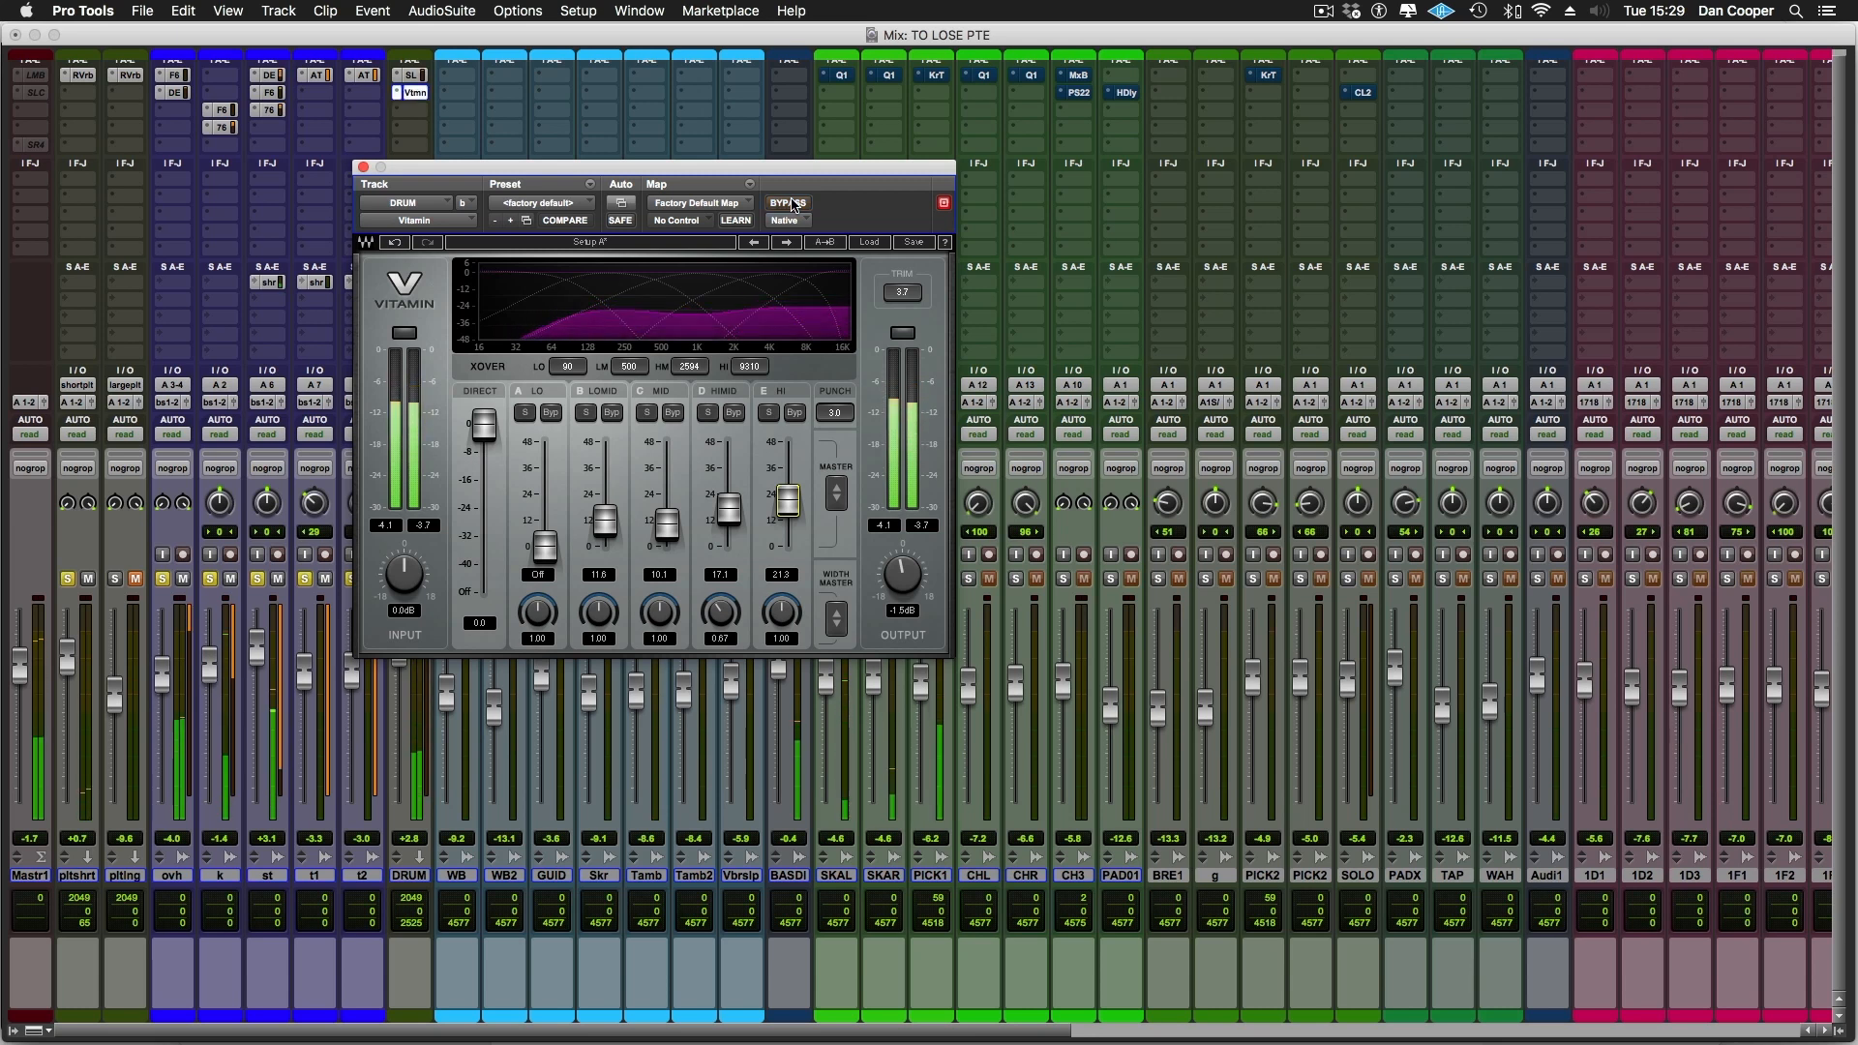
pyautogui.press('space')
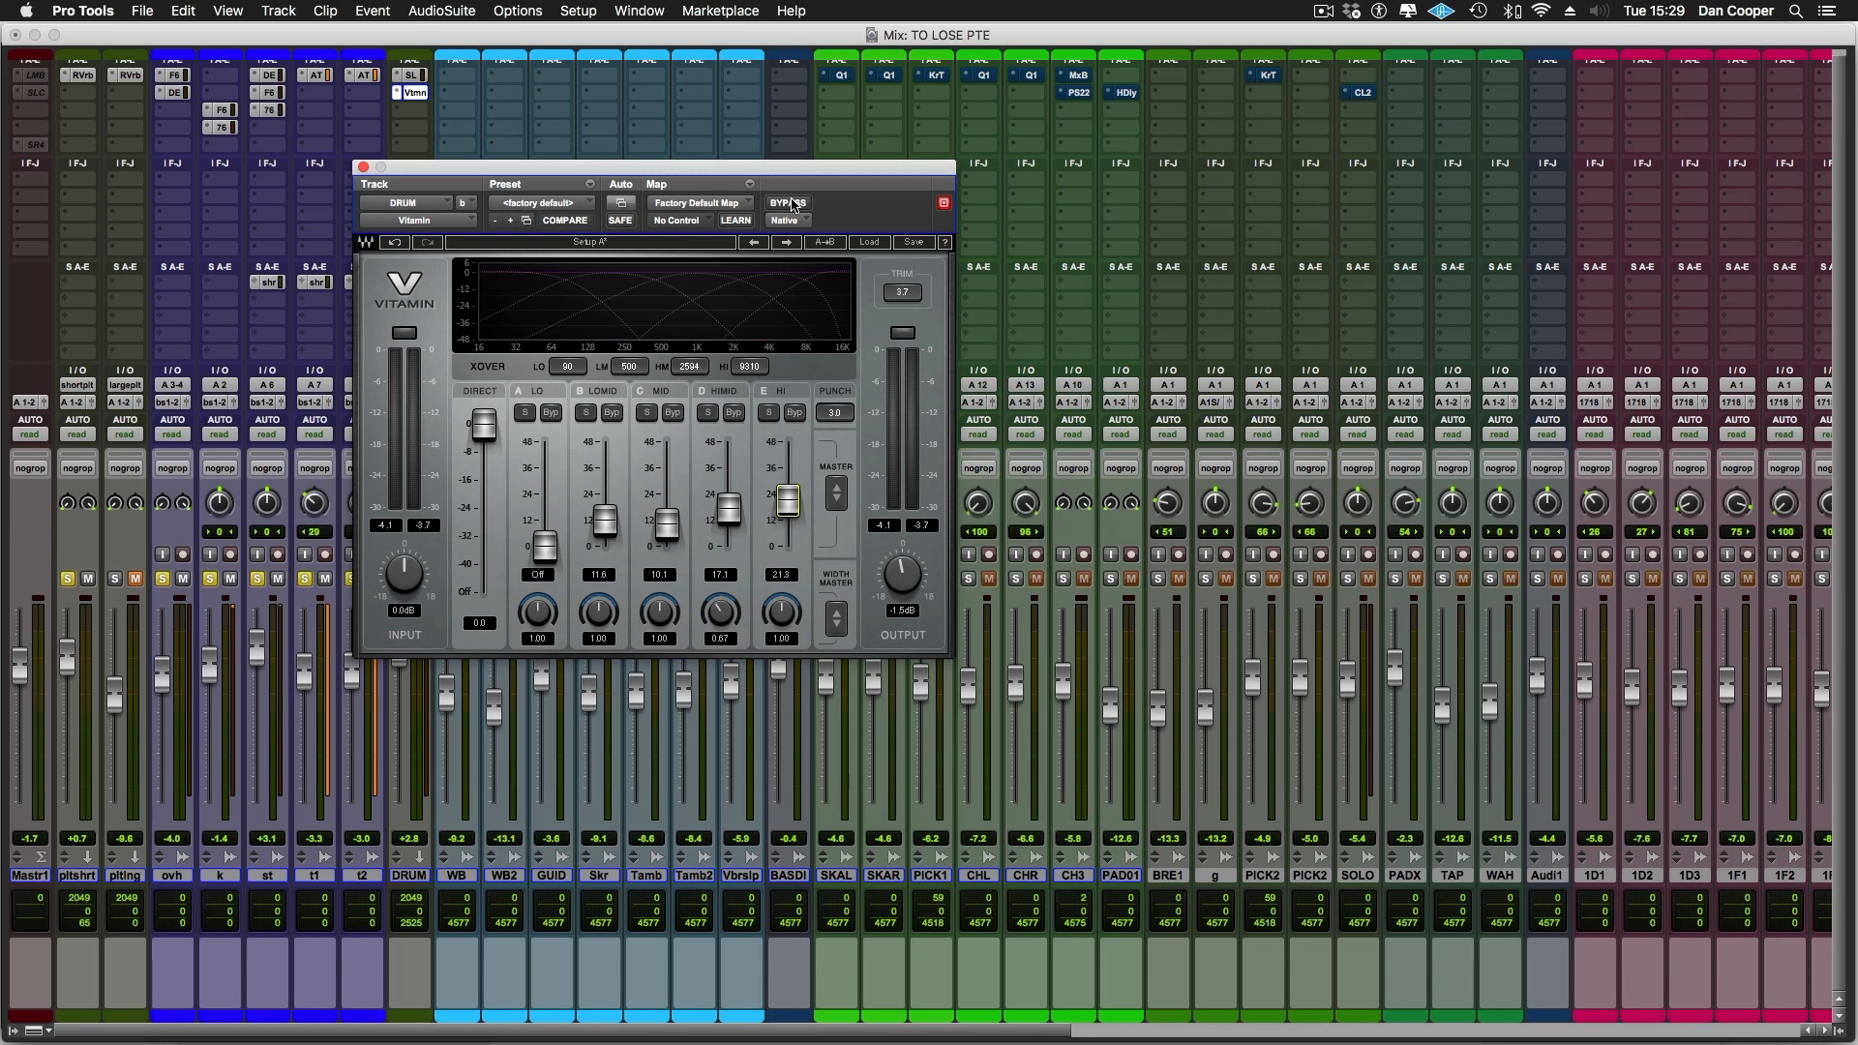